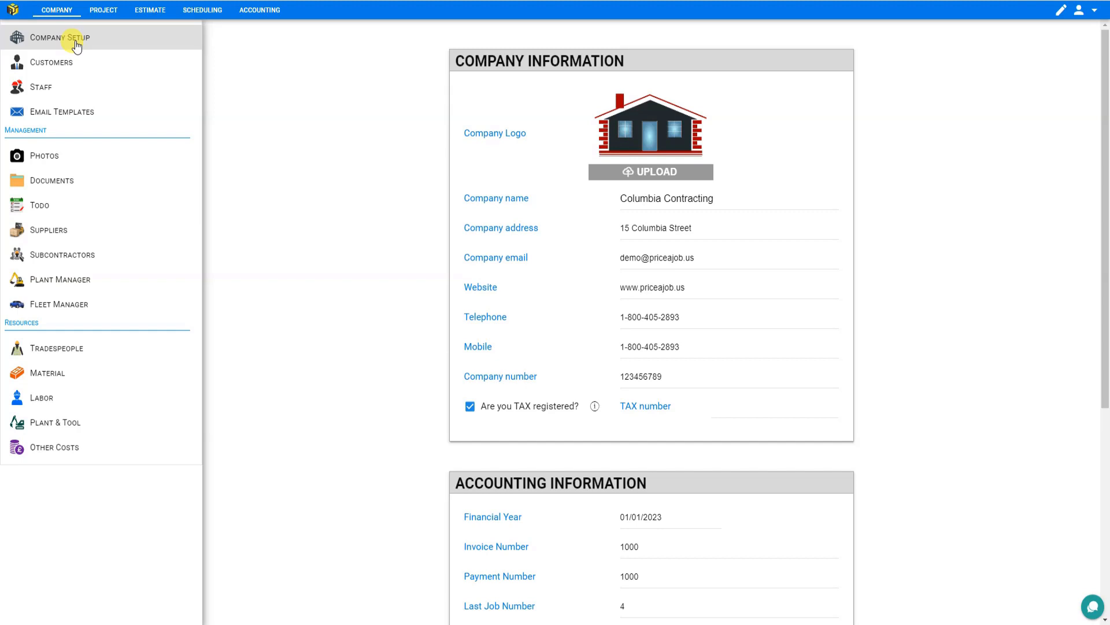
- Review the company information fields, from company name down to the tax number
{"action": "left_click", "coordinate": [640, 193]}
{"action": "left_click", "coordinate": [646, 230]}
{"action": "left_click", "coordinate": [646, 258]}
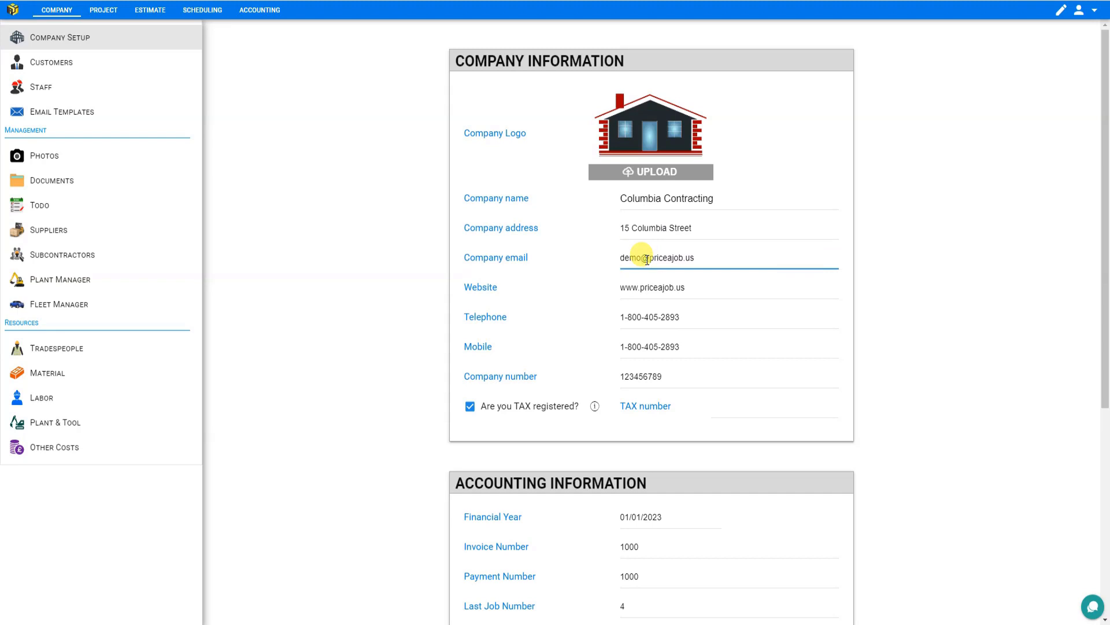
{"action": "scroll", "coordinate": [646, 258], "scroll_direction": "down", "scroll_amount": 3}
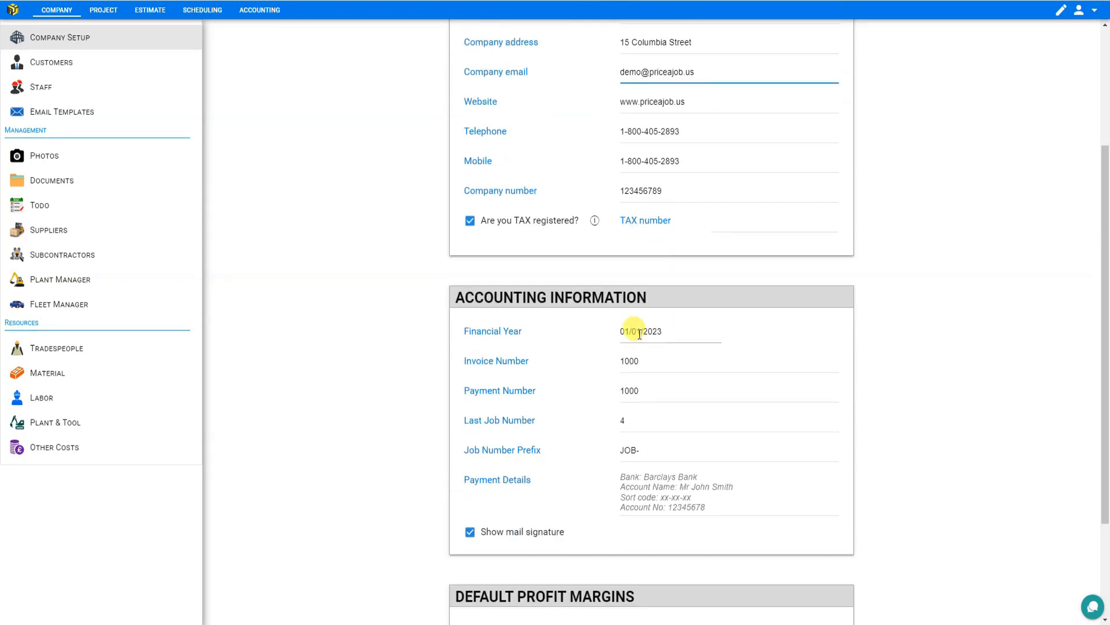
{"action": "left_click", "coordinate": [647, 188]}
{"action": "left_click", "coordinate": [717, 220]}
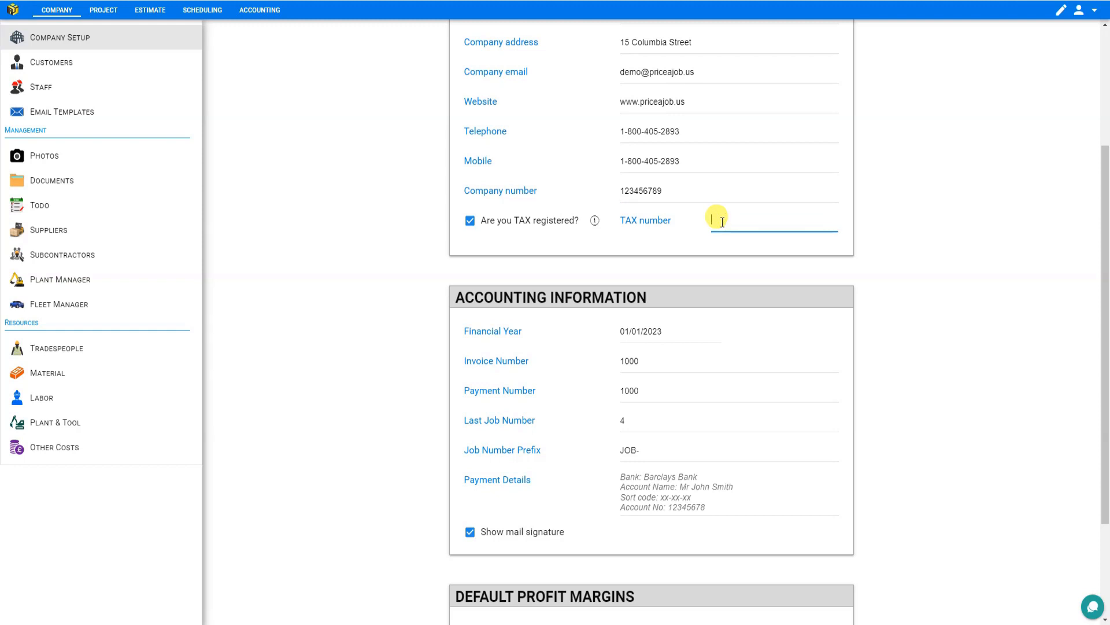
- Review the accounting information fields, including the financial year calendar and the mail signature option
{"action": "left_click", "coordinate": [680, 326]}
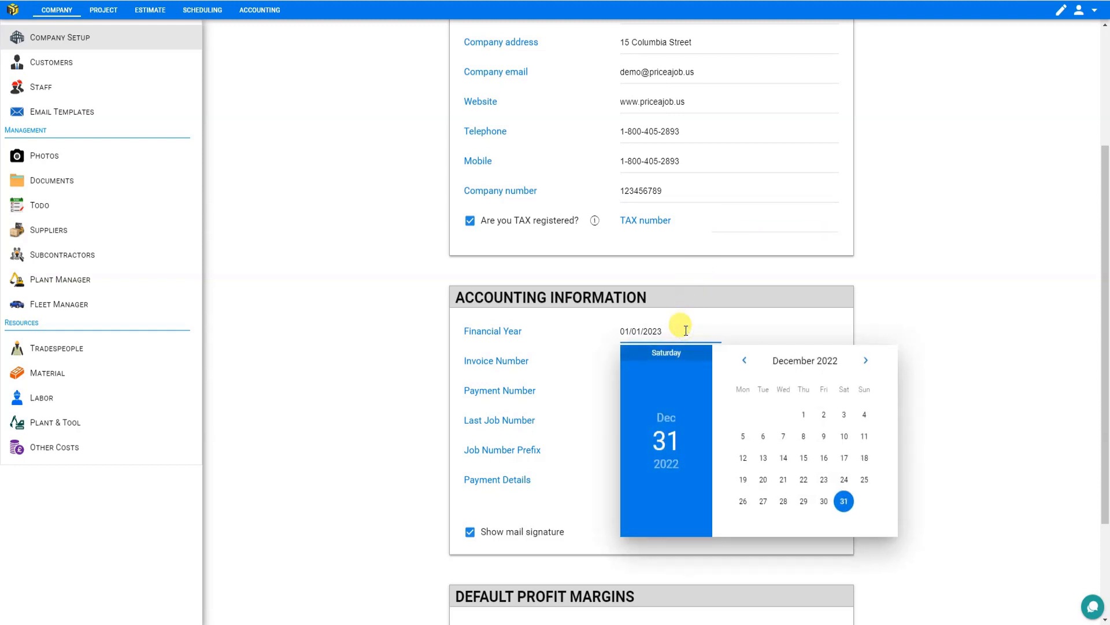
{"action": "left_click", "coordinate": [629, 355]}
{"action": "left_click", "coordinate": [635, 360]}
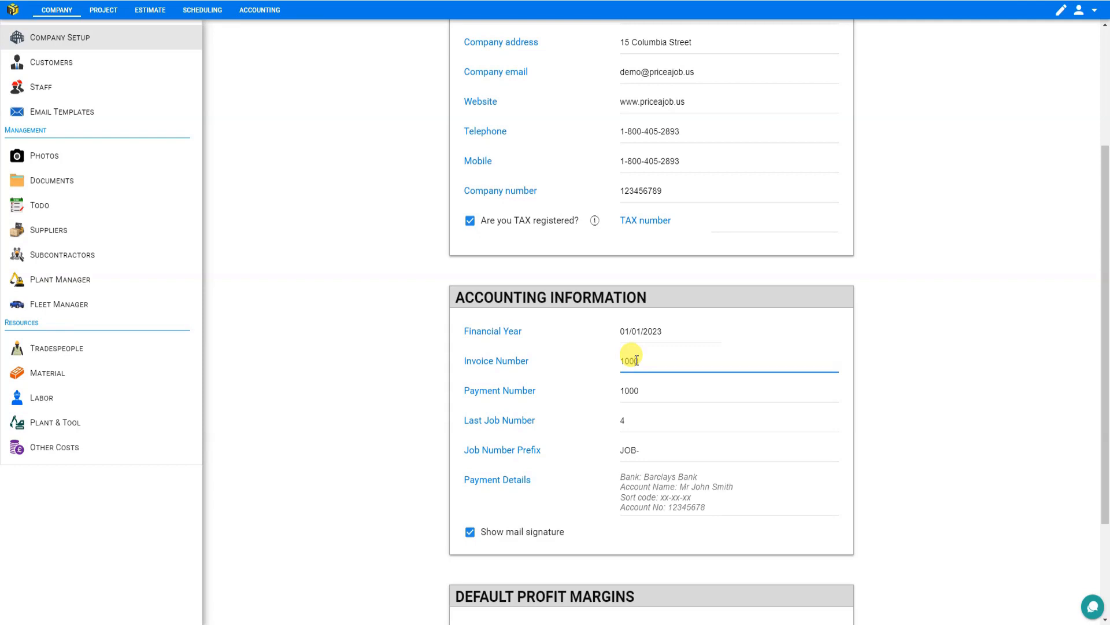
{"action": "left_click", "coordinate": [645, 389]}
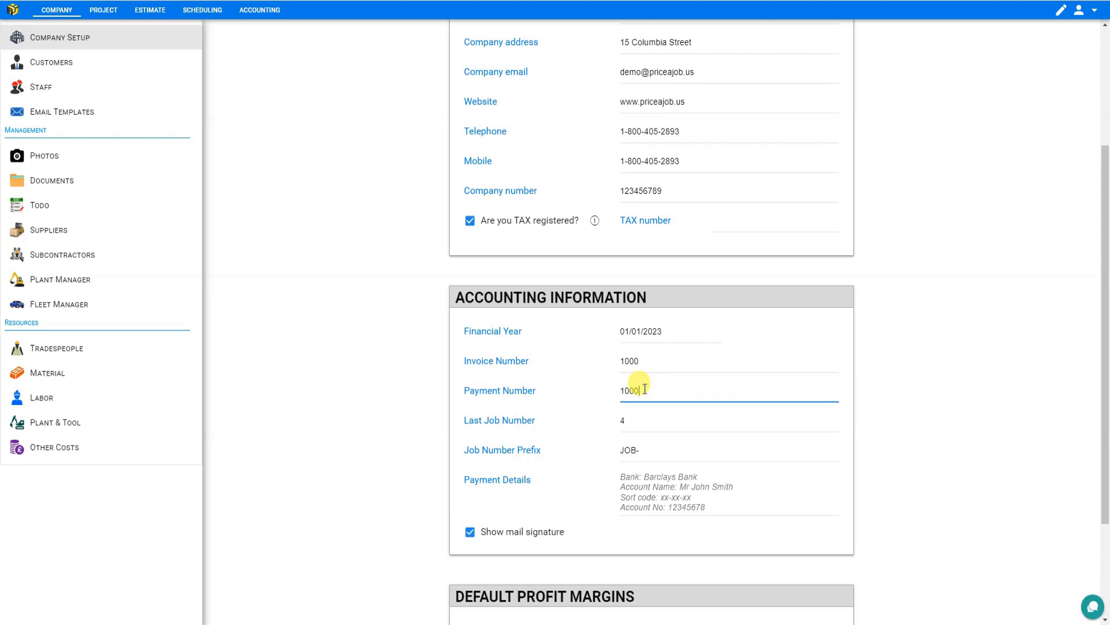
{"action": "left_click", "coordinate": [644, 418]}
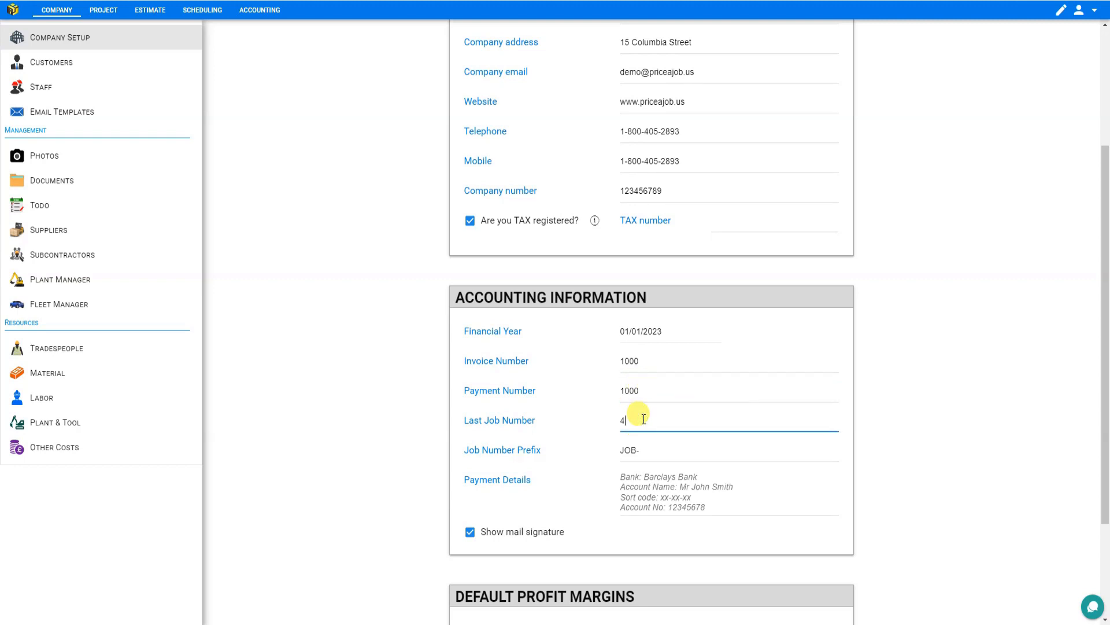
{"action": "left_click", "coordinate": [648, 458]}
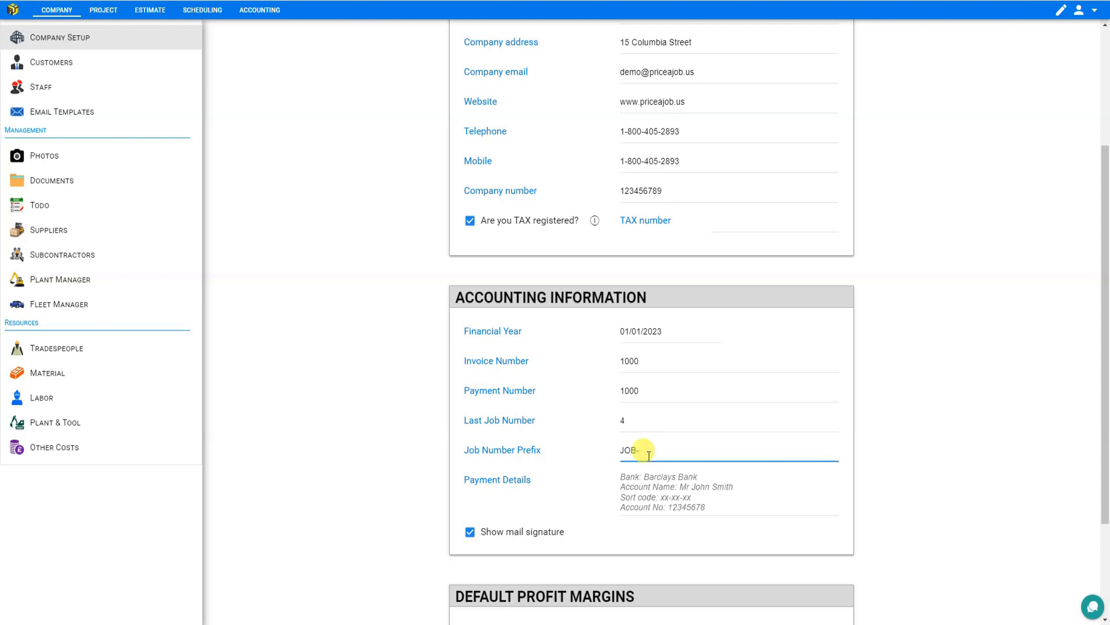
{"action": "left_click", "coordinate": [654, 497]}
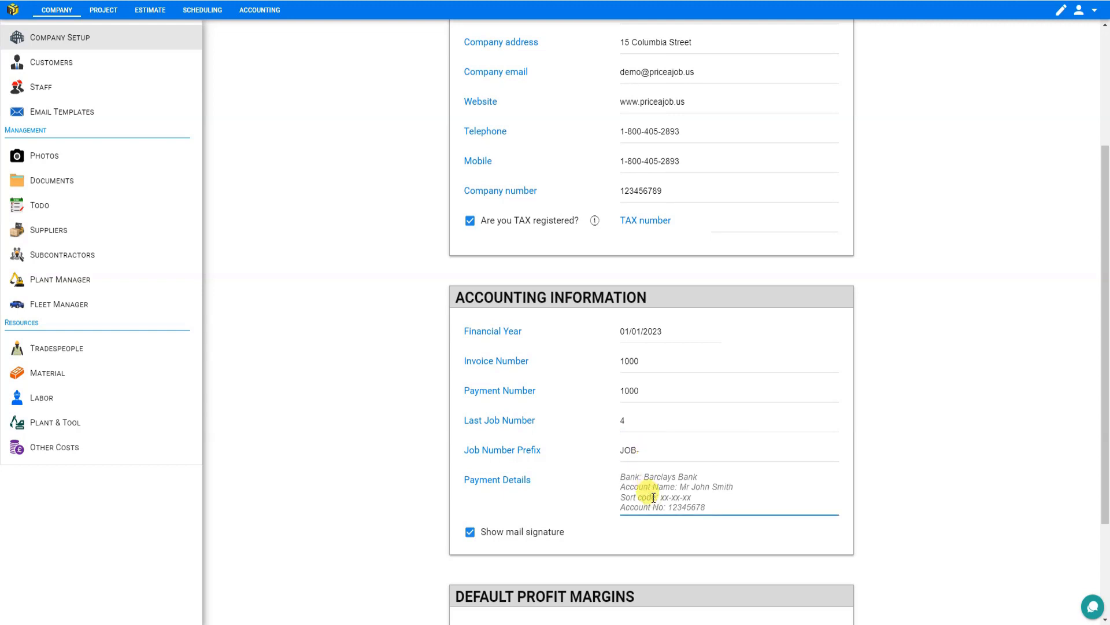
{"action": "left_click", "coordinate": [470, 532]}
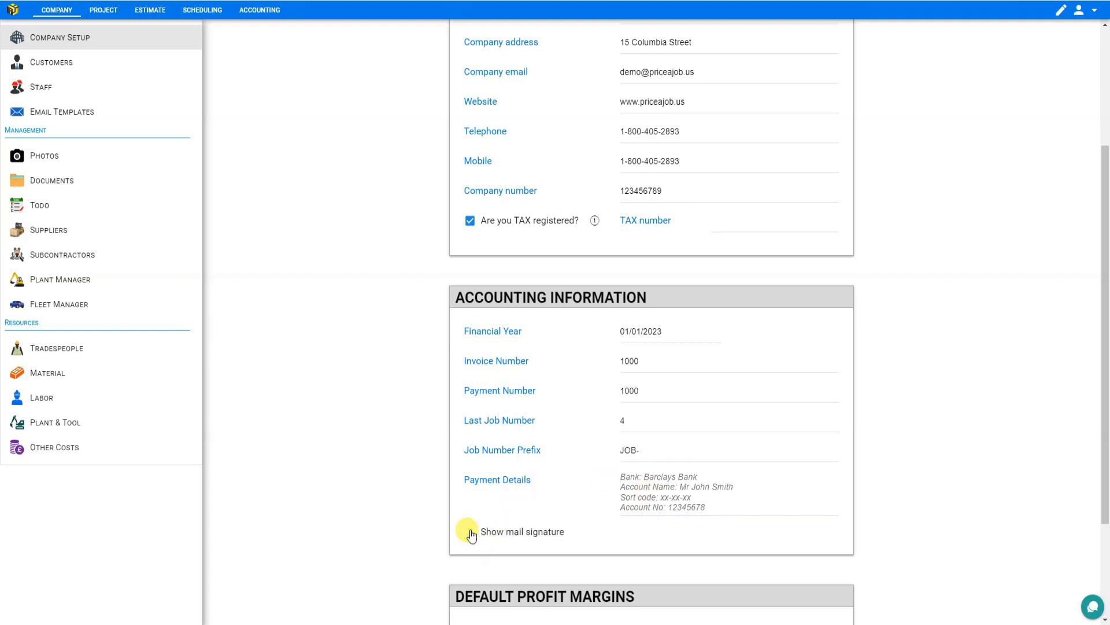
{"action": "left_click", "coordinate": [470, 533]}
- Set the default Material profit margin to 20%
{"action": "scroll", "coordinate": [596, 457], "scroll_direction": "down", "scroll_amount": 3}
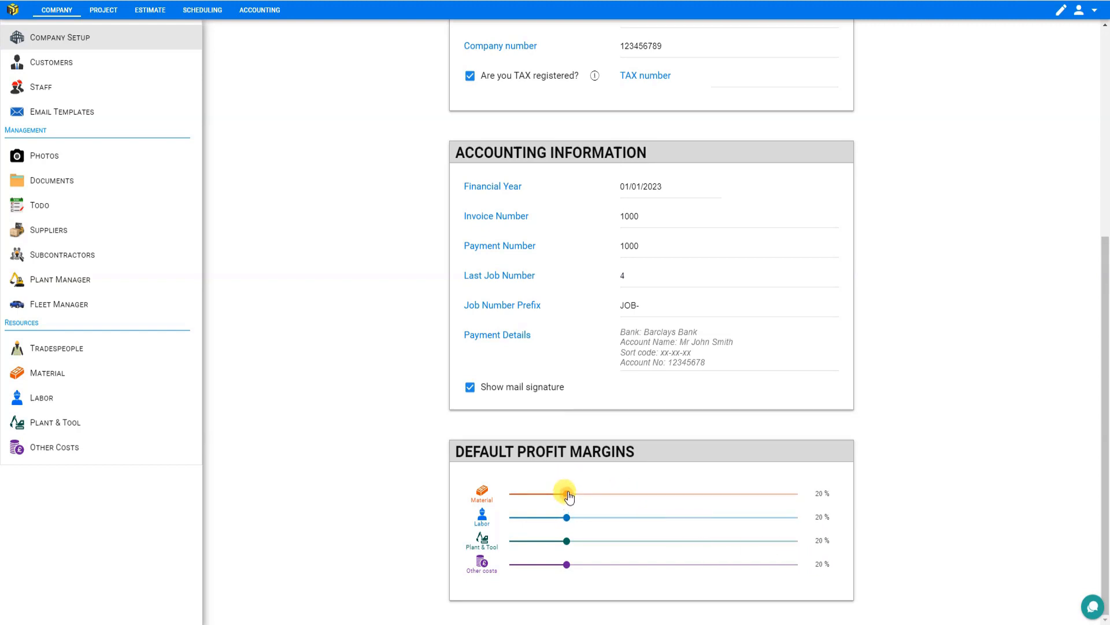
{"action": "mouse_move", "coordinate": [567, 494]}
{"action": "left_mouse_down"}
{"action": "mouse_move", "coordinate": [544, 495]}
{"action": "mouse_move", "coordinate": [563, 494]}
{"action": "left_mouse_up"}
{"action": "left_click", "coordinate": [815, 492]}
{"action": "double_click", "coordinate": [816, 492]}
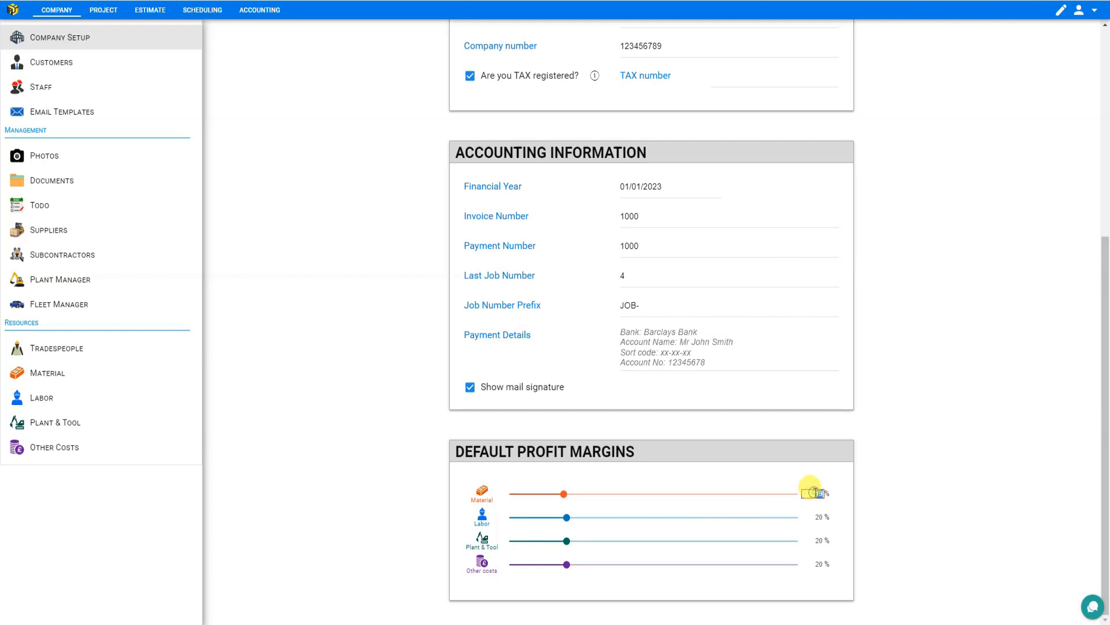
{"action": "type", "text": "20"}
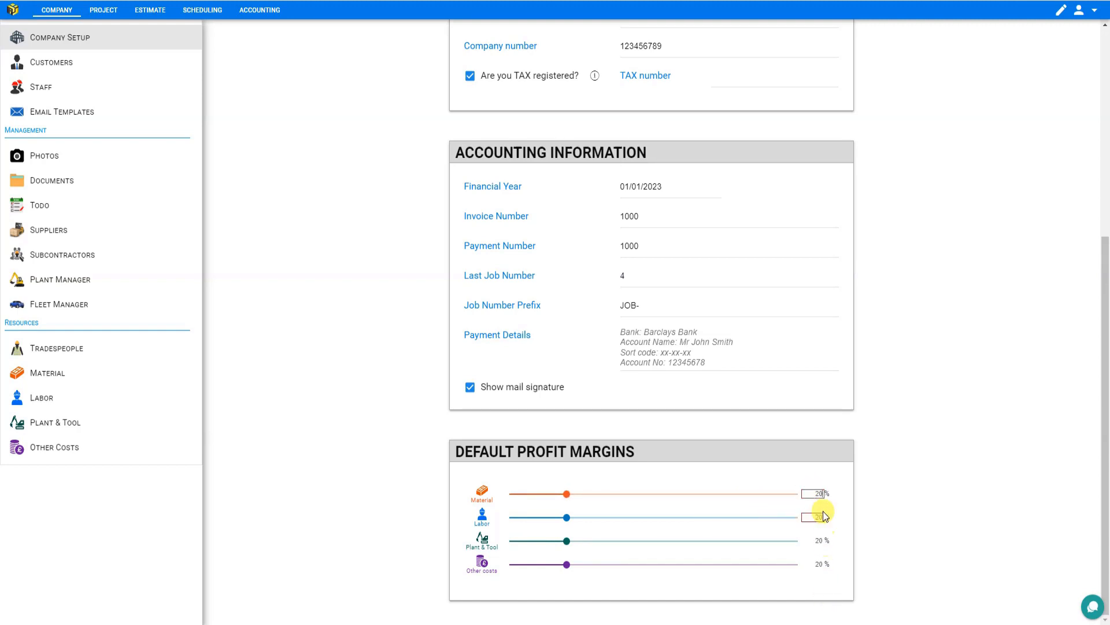
{"action": "left_click", "coordinate": [818, 541]}
{"action": "left_click", "coordinate": [44, 93]}
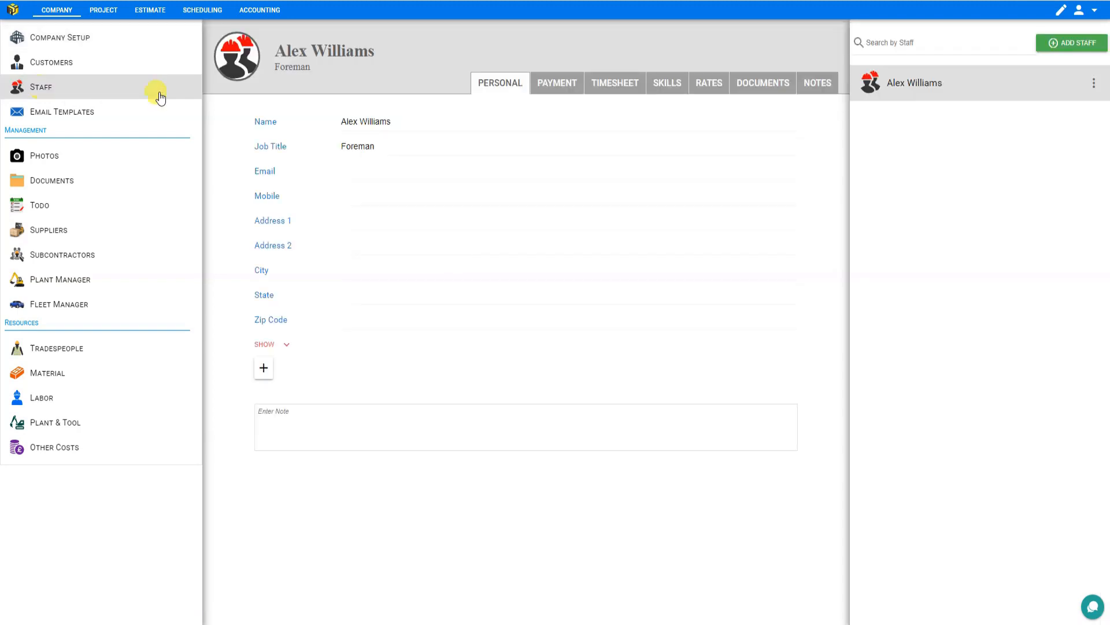
{"action": "left_click", "coordinate": [1076, 46]}
{"action": "left_click", "coordinate": [488, 310]}
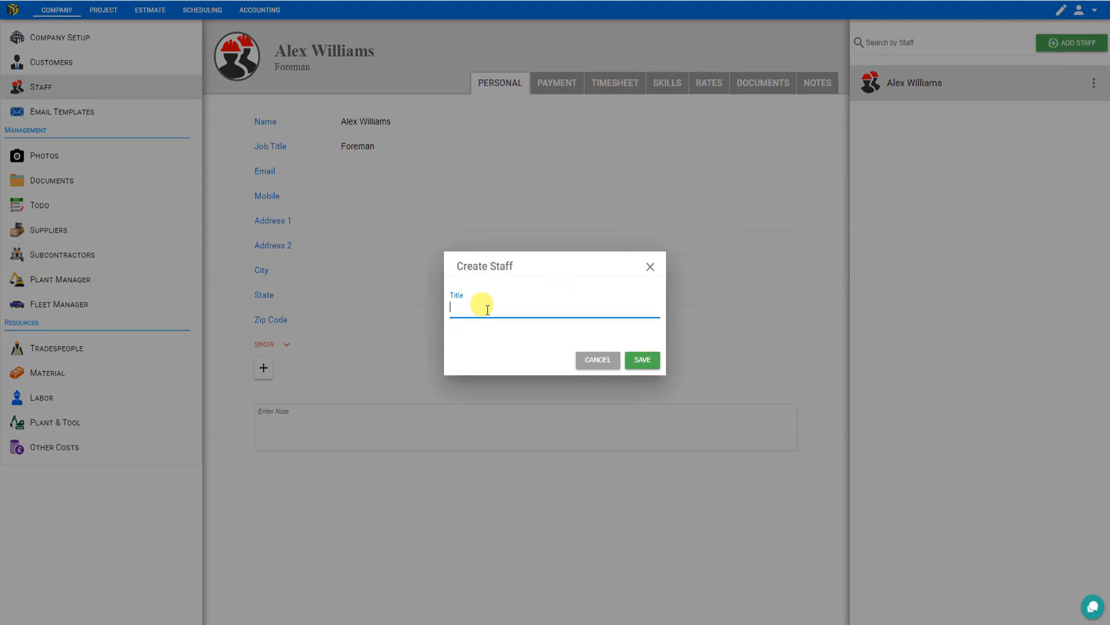
{"action": "left_click", "coordinate": [642, 361]}
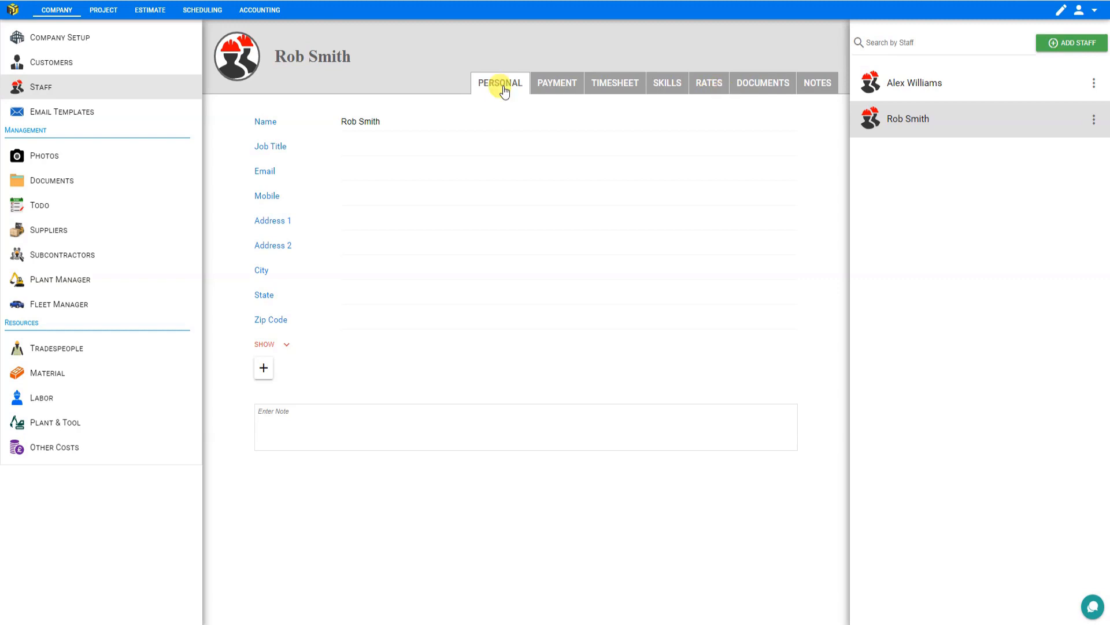
{"action": "mouse_move", "coordinate": [246, 58]}
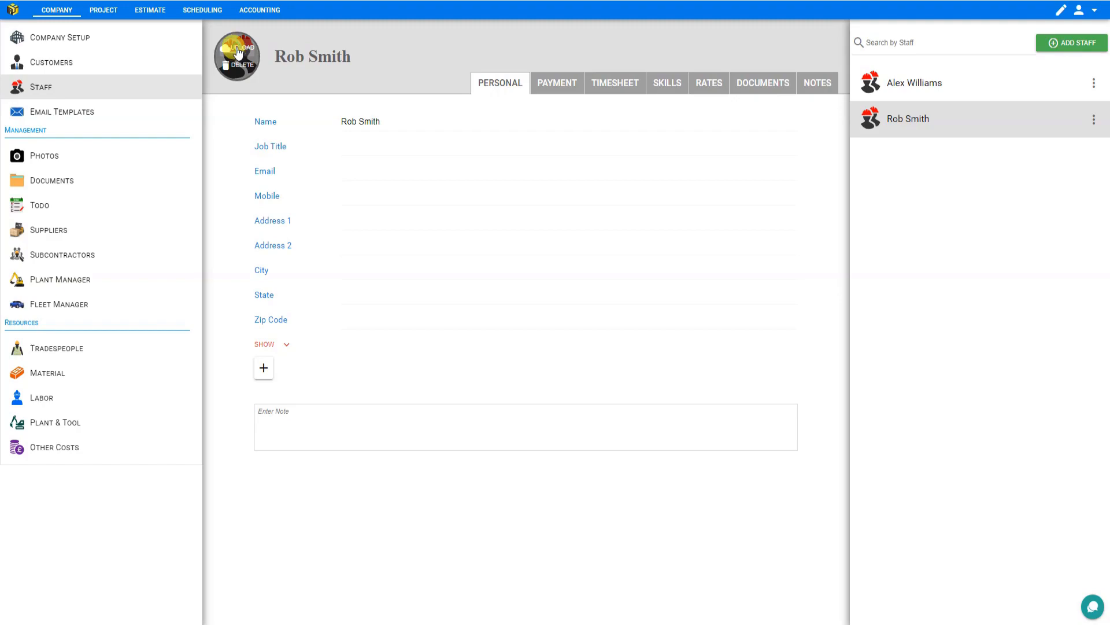
{"action": "left_click", "coordinate": [238, 51]}
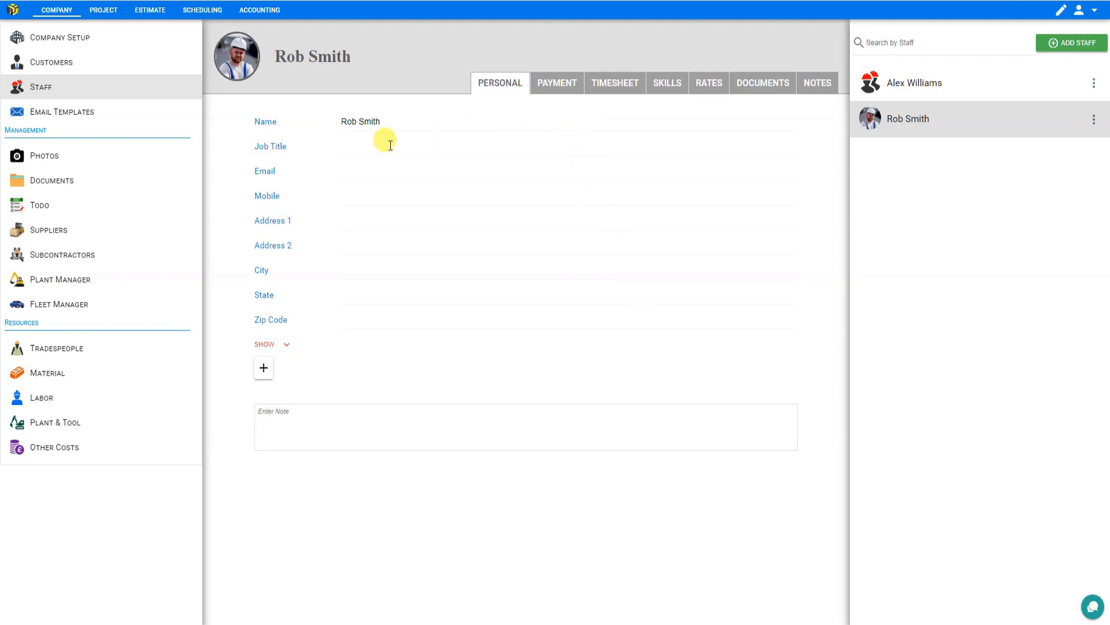
{"action": "left_click", "coordinate": [346, 147]}
{"action": "type", "text": "Carpenter"}
{"action": "left_click", "coordinate": [354, 167]}
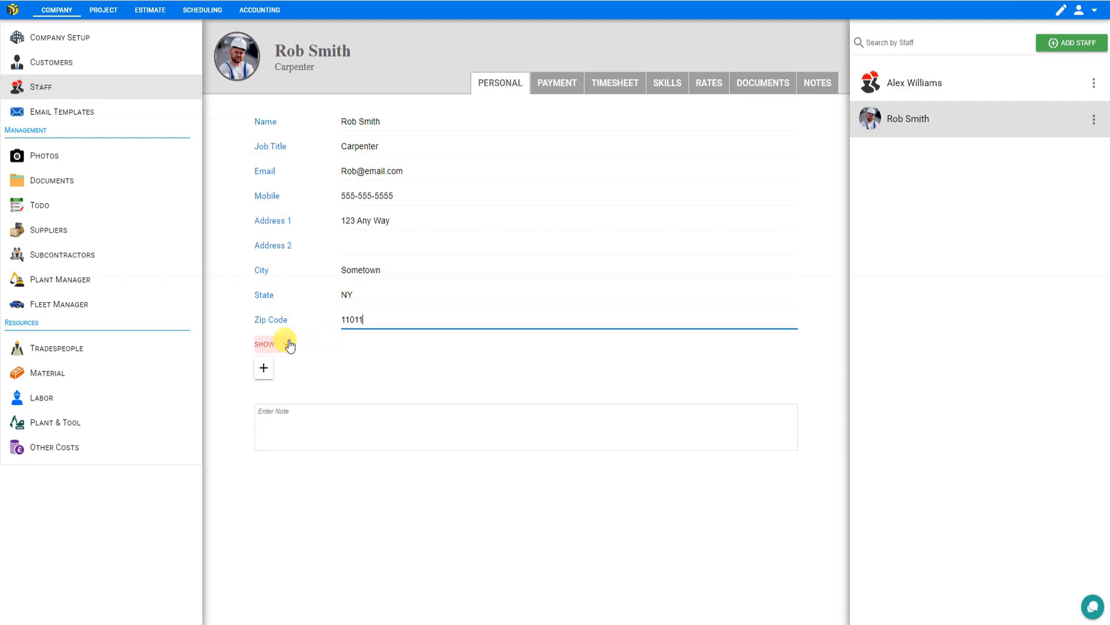
- Show the additional personal fields and set the status to Full time
{"action": "left_click", "coordinate": [290, 346]}
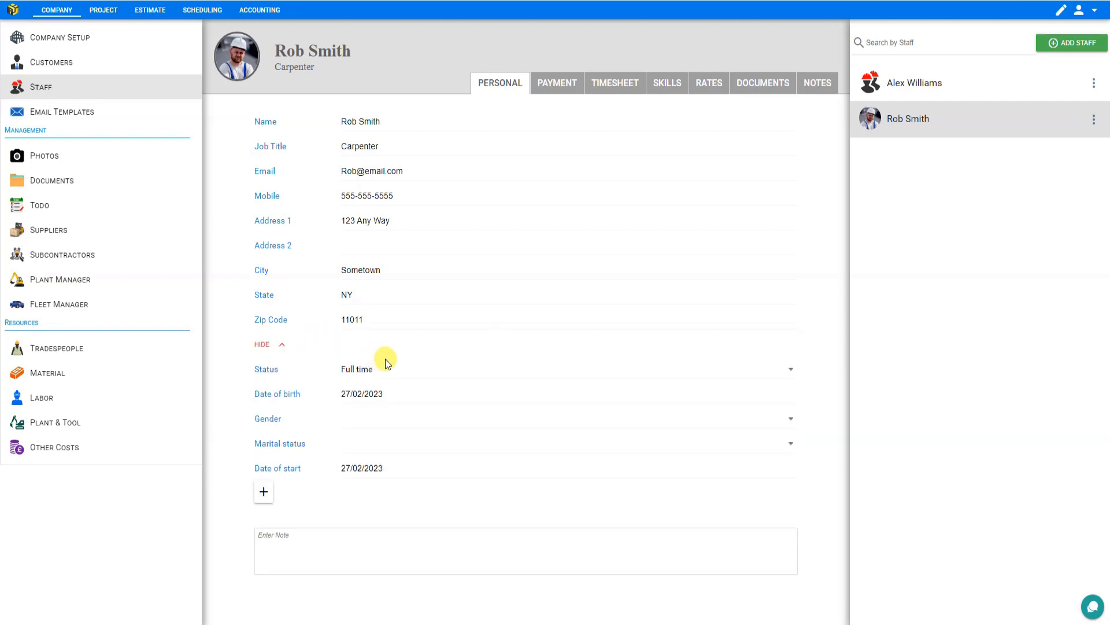
{"action": "left_click", "coordinate": [368, 368]}
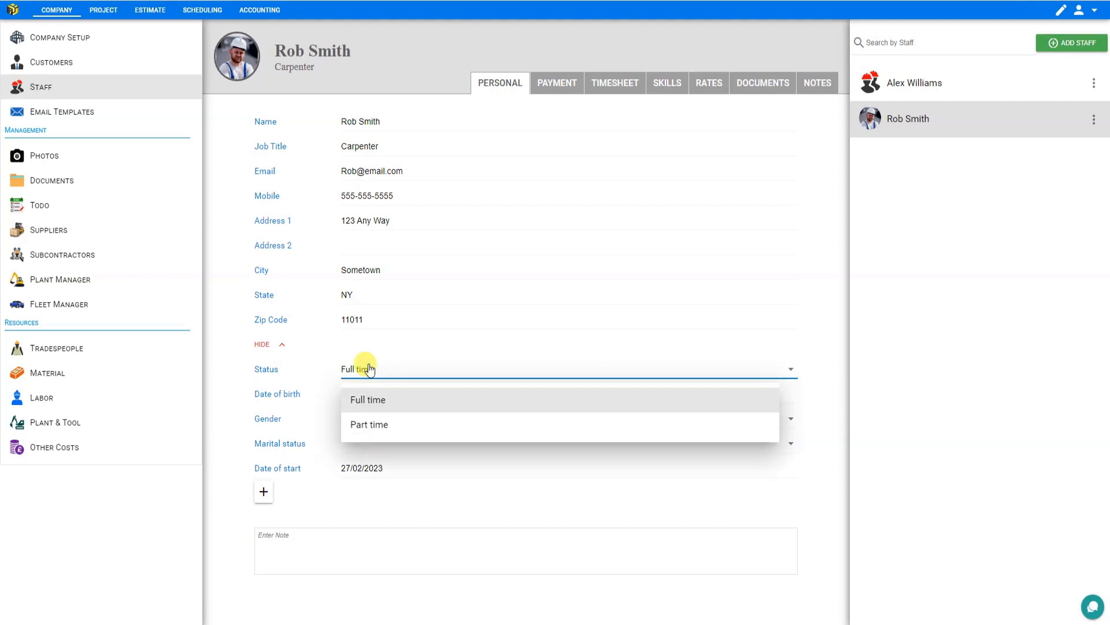
{"action": "left_click", "coordinate": [373, 398]}
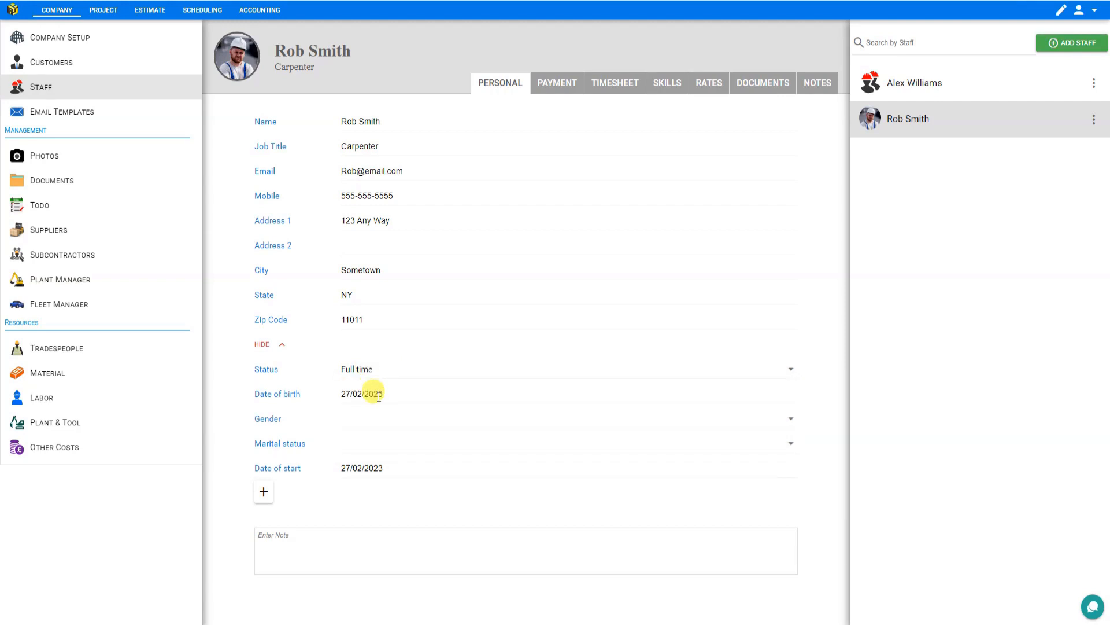
- Set the staff member's date of birth using the calendar's year, month and day pickers
{"action": "left_click", "coordinate": [379, 394]}
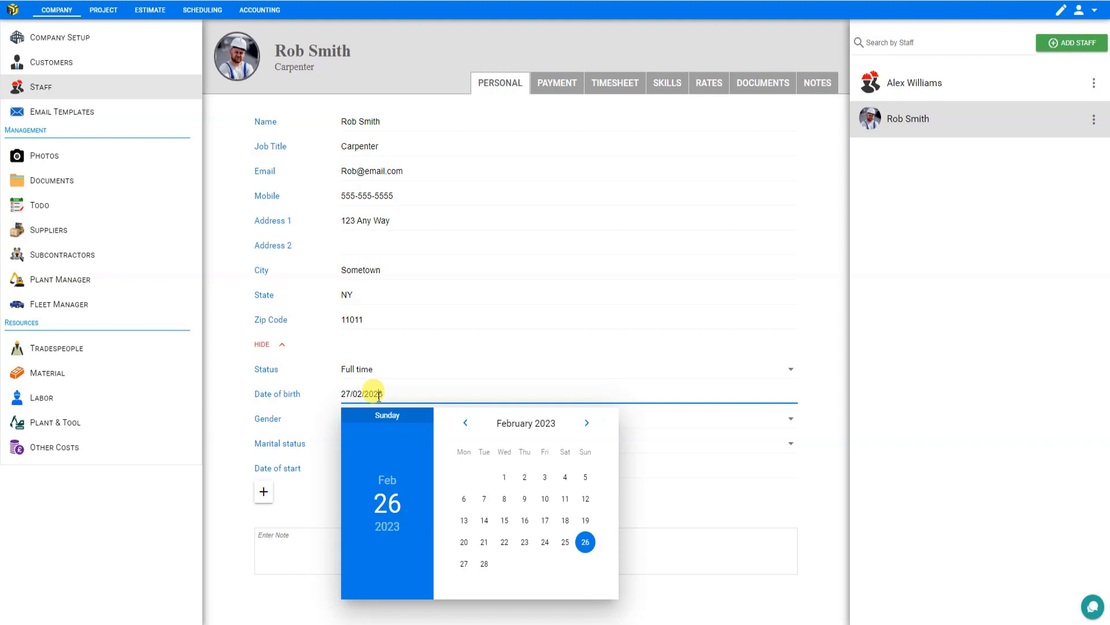
{"action": "left_click", "coordinate": [387, 525]}
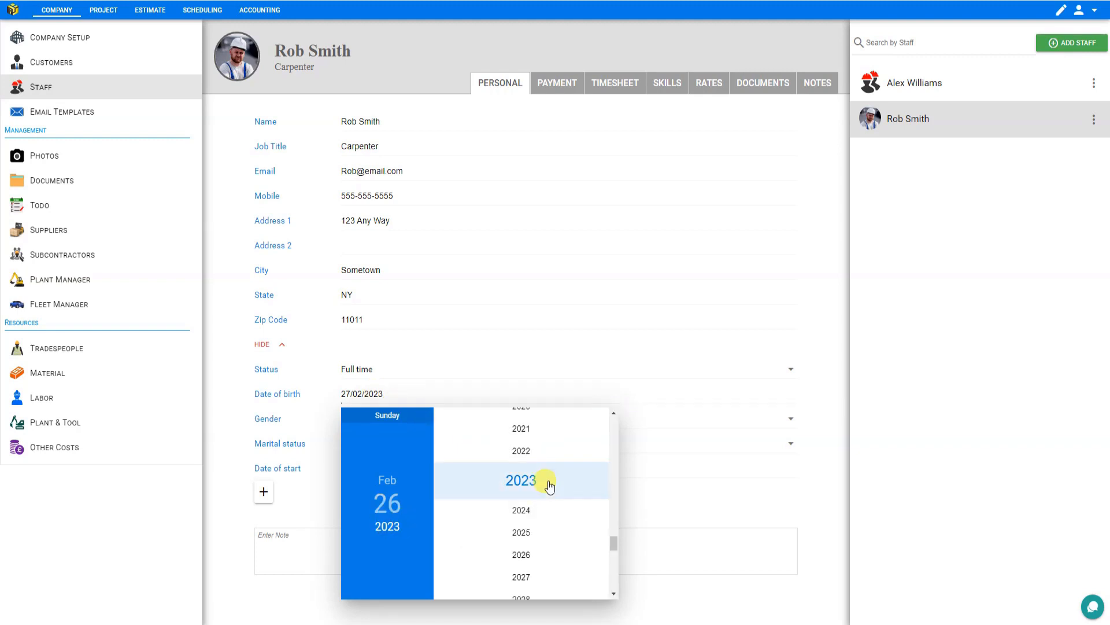
{"action": "scroll", "coordinate": [549, 488], "scroll_direction": "up", "scroll_amount": 20}
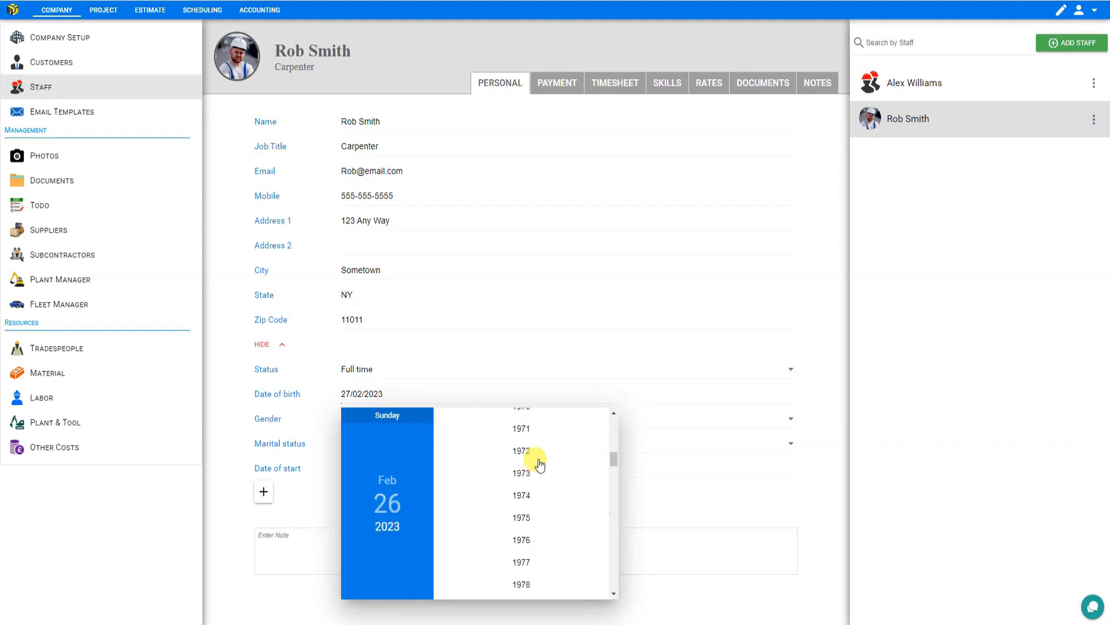
{"action": "left_click", "coordinate": [538, 473]}
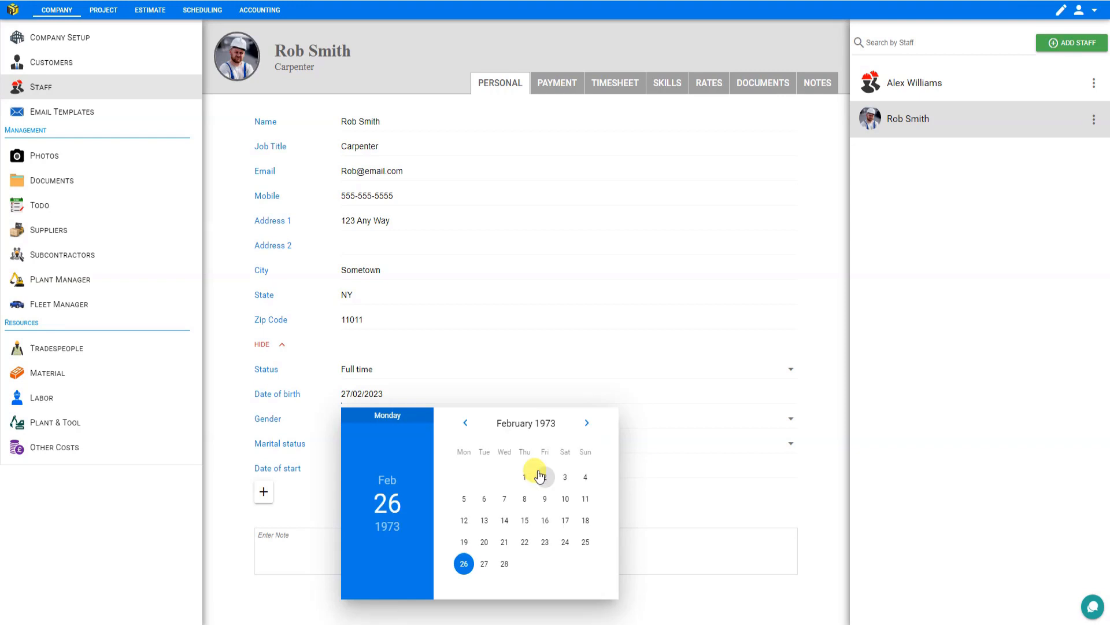
{"action": "left_click", "coordinate": [383, 480]}
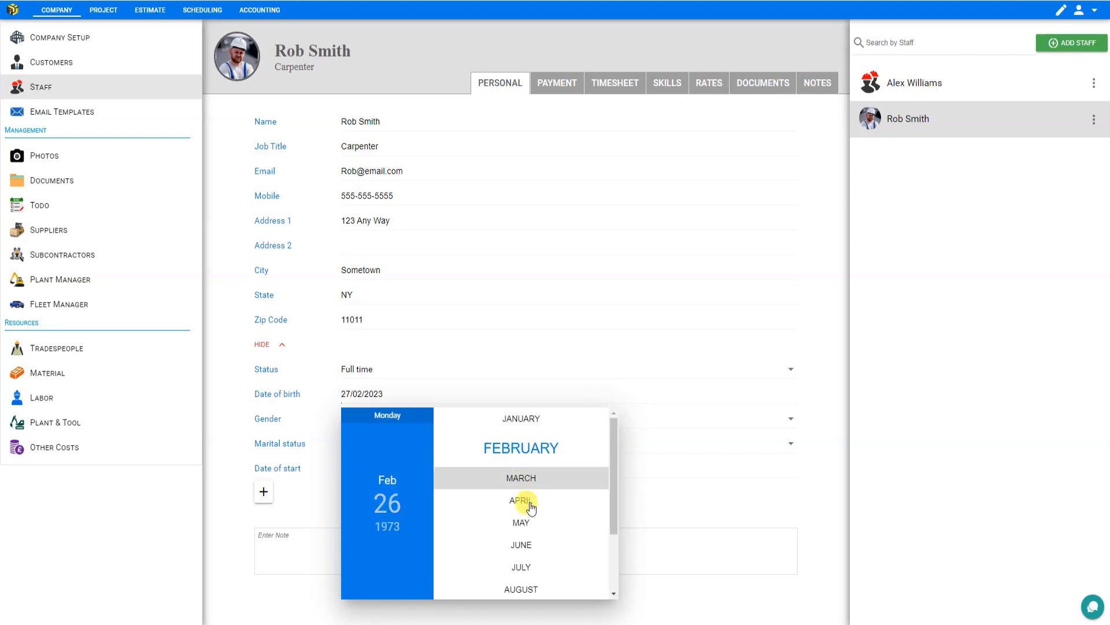
{"action": "left_click", "coordinate": [535, 545]}
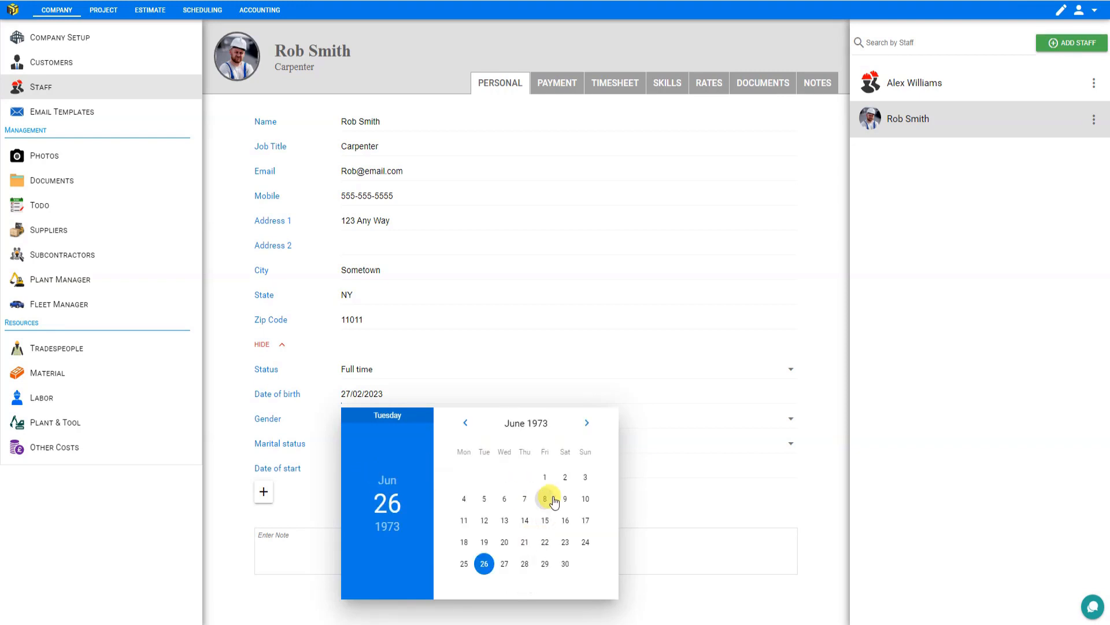
{"action": "left_click", "coordinate": [524, 520]}
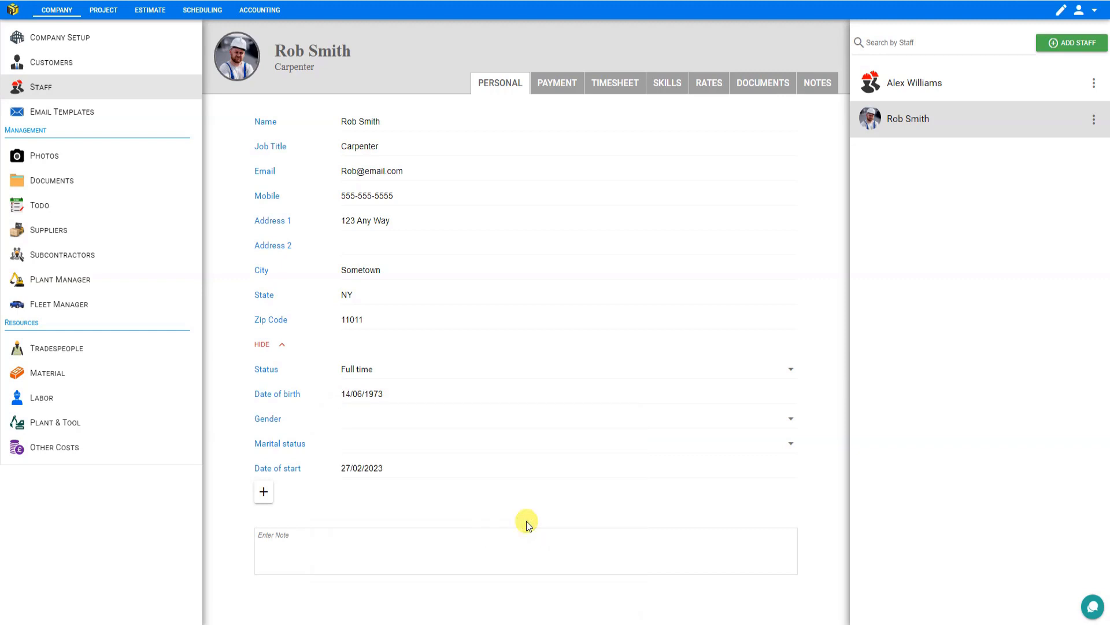
- Set the gender to Male and the marital status to Married
{"action": "left_click", "coordinate": [362, 418]}
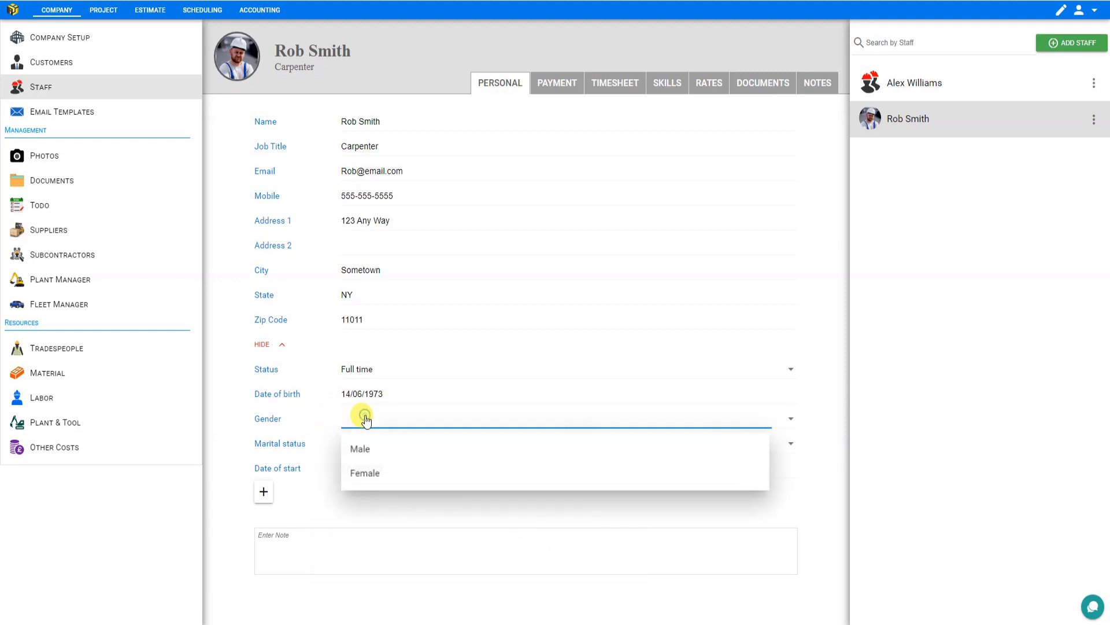
{"action": "left_click", "coordinate": [366, 450]}
{"action": "left_click", "coordinate": [364, 443]}
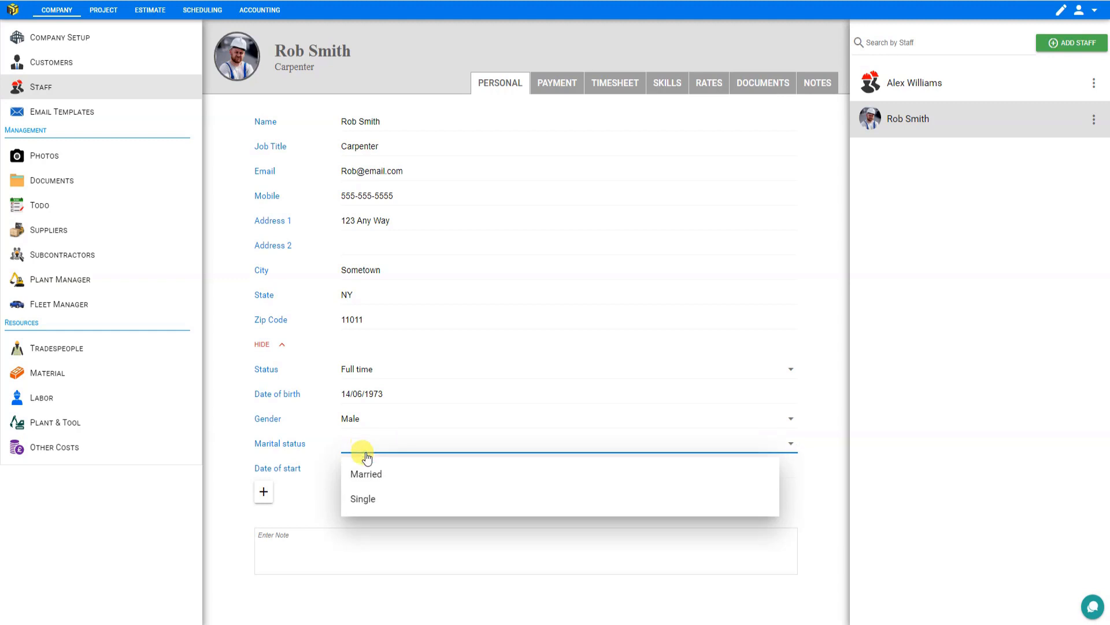
{"action": "left_click", "coordinate": [365, 474]}
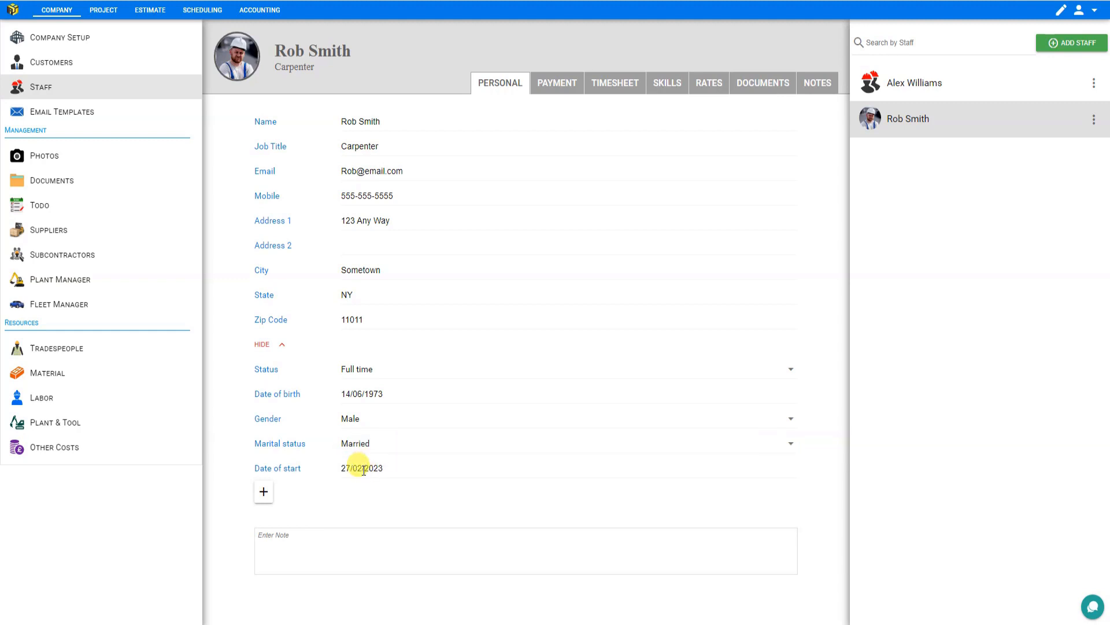
- Set the date of start to 08/07/2022 by stepping back to July 2022 in the calendar
{"action": "left_click", "coordinate": [373, 470]}
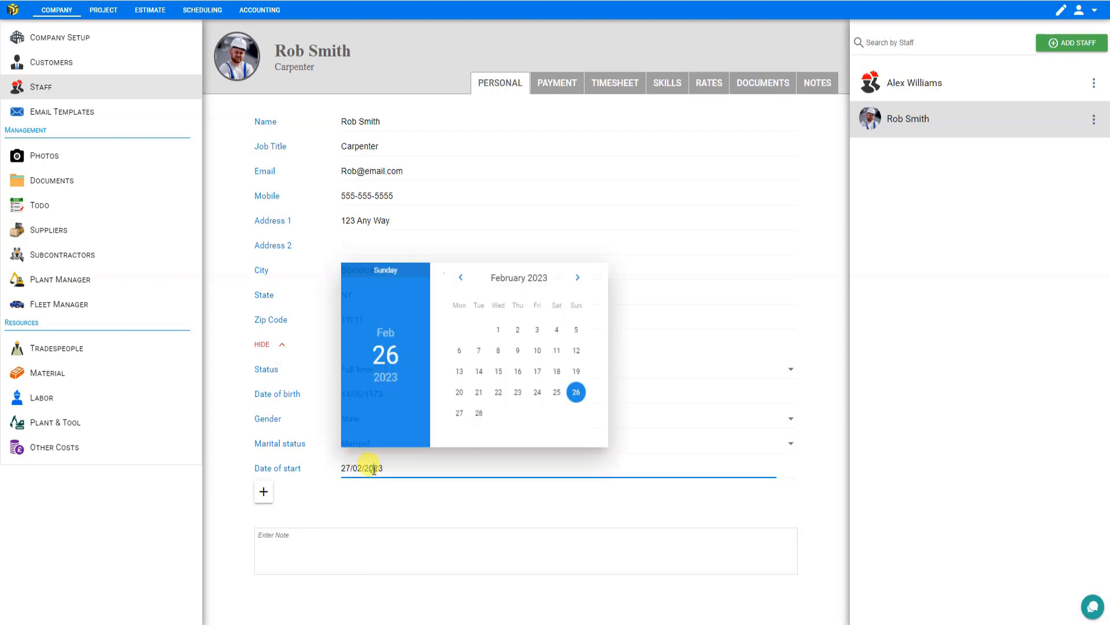
{"action": "left_click", "coordinate": [467, 282]}
{"action": "left_click", "coordinate": [466, 280]}
{"action": "left_click", "coordinate": [466, 280]}
{"action": "left_click", "coordinate": [466, 280]}
{"action": "left_click", "coordinate": [466, 280]}
{"action": "left_click", "coordinate": [466, 280]}
{"action": "left_click", "coordinate": [466, 280]}
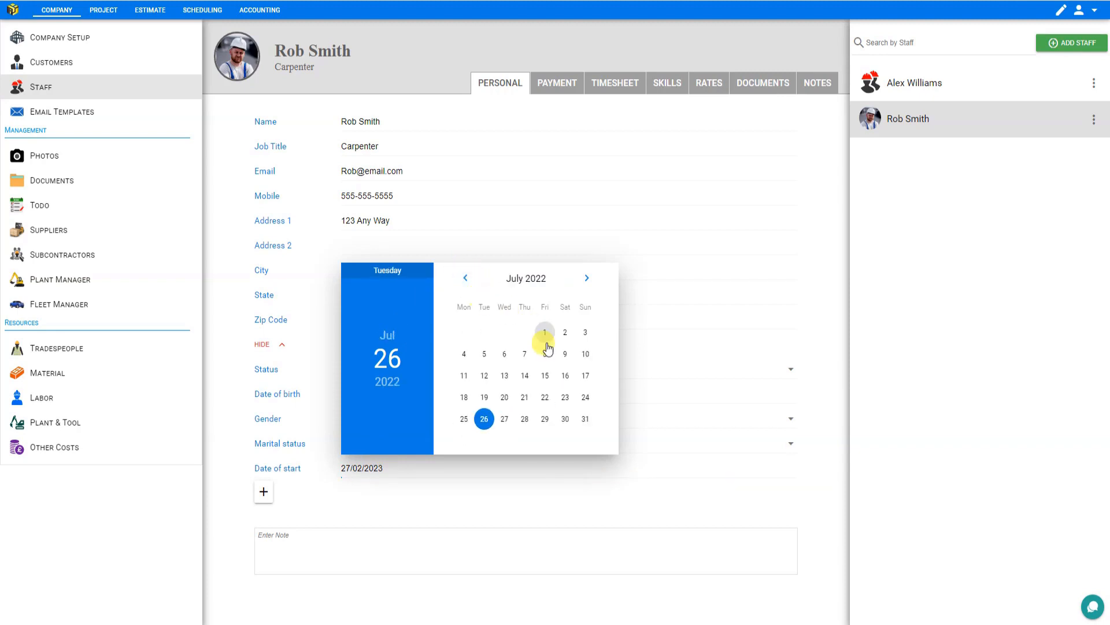
{"action": "left_click", "coordinate": [544, 354]}
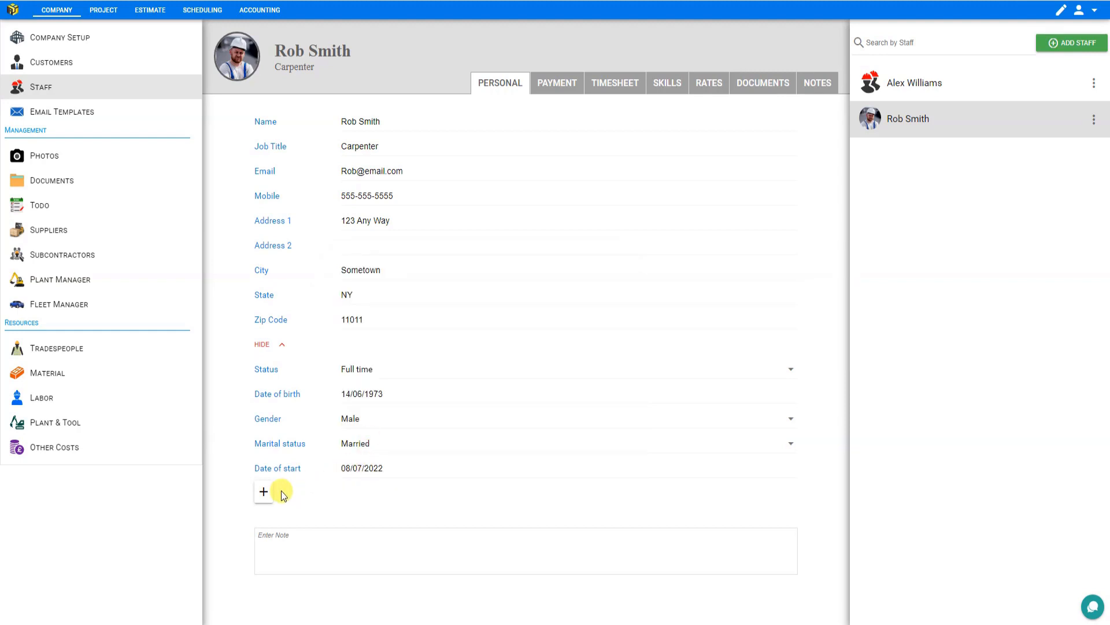
- Add a custom Text field titled Emergency Contact to the staff member's personal details
{"action": "left_click", "coordinate": [264, 494]}
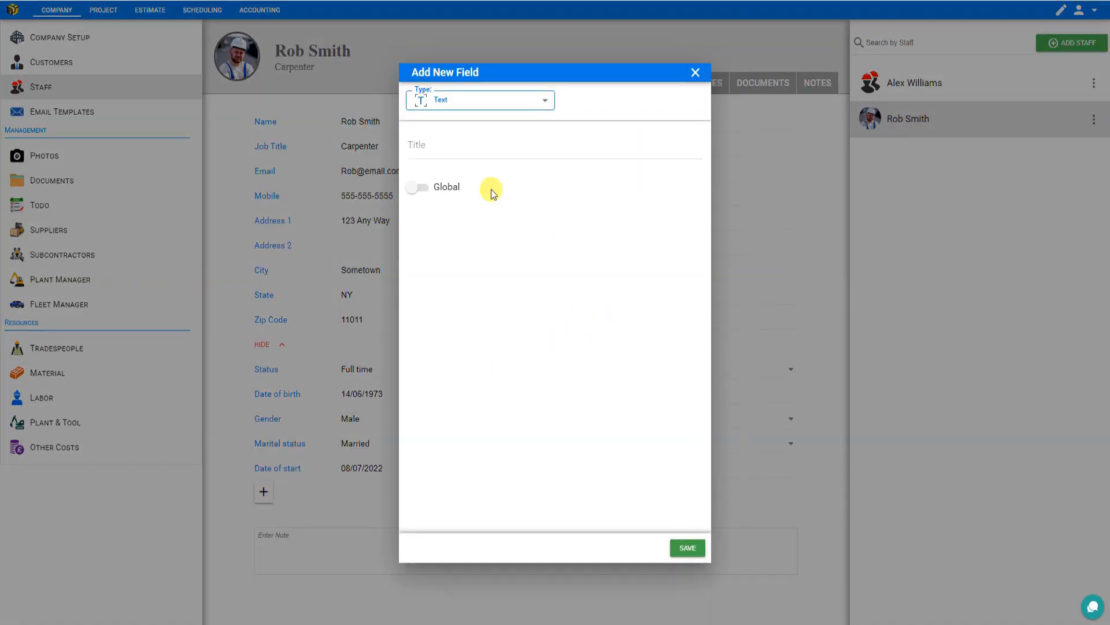
{"action": "left_click", "coordinate": [532, 99]}
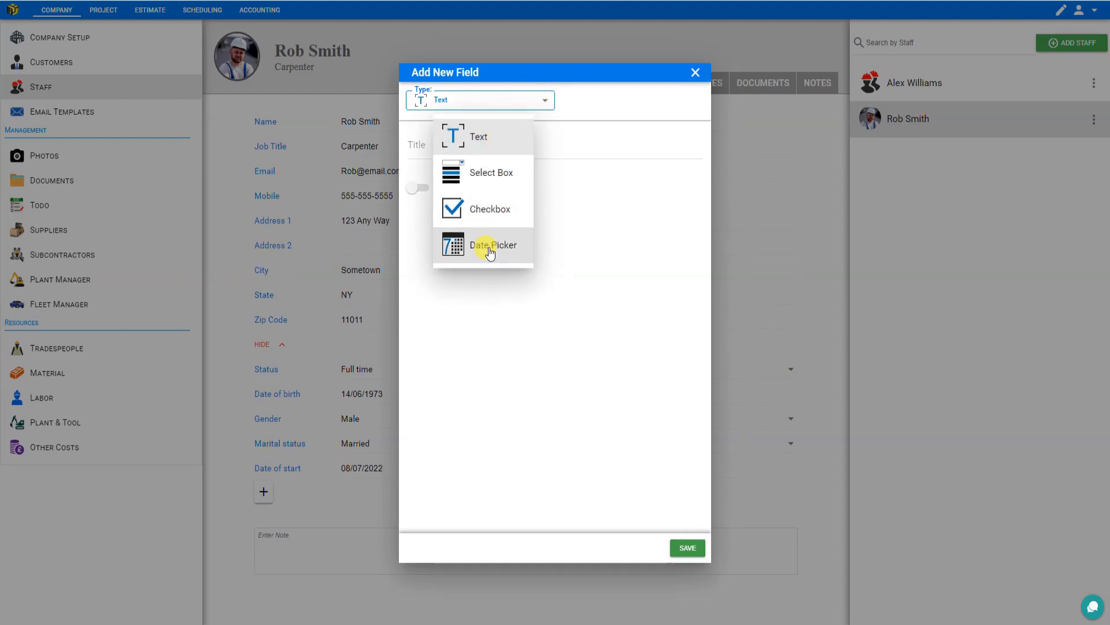
{"action": "left_click", "coordinate": [482, 140]}
{"action": "left_click", "coordinate": [480, 145]}
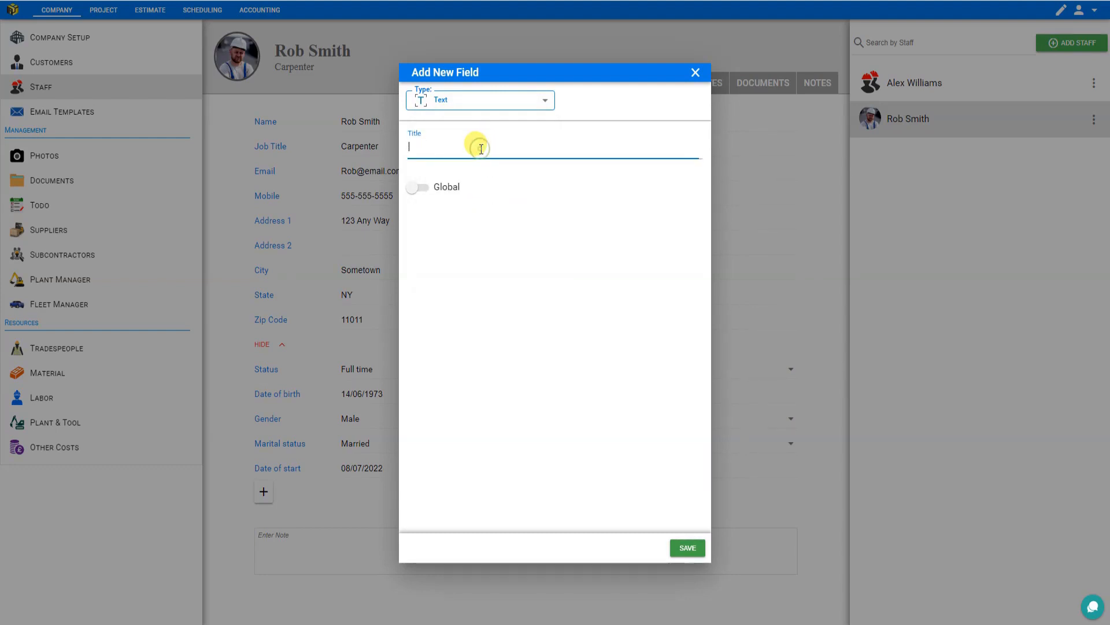
{"action": "type", "text": "Emergency Contact"}
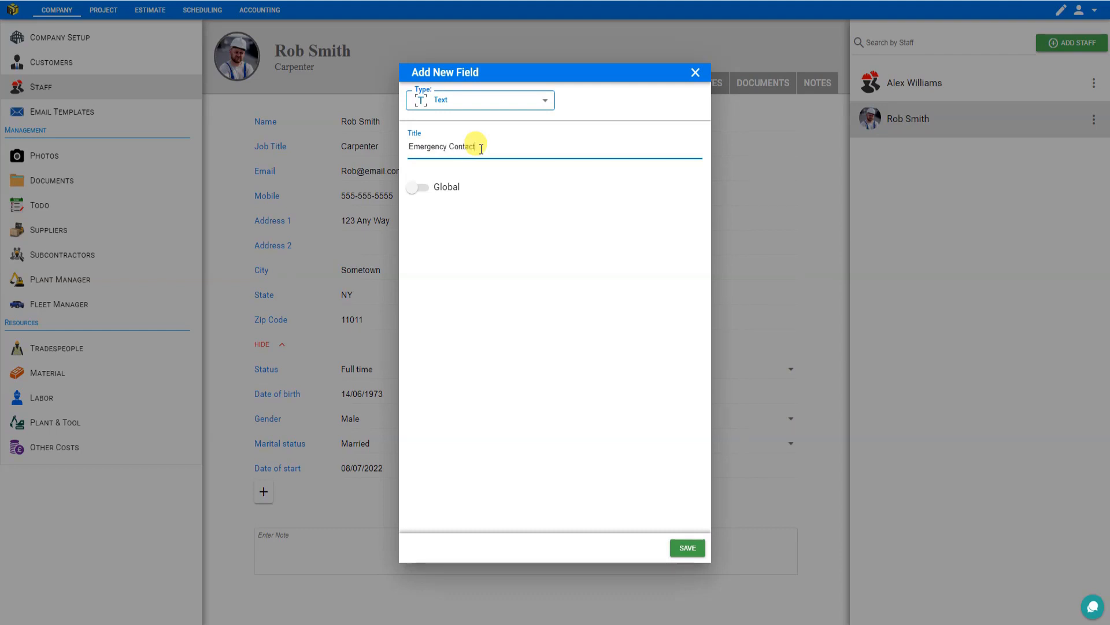
{"action": "left_click", "coordinate": [688, 547]}
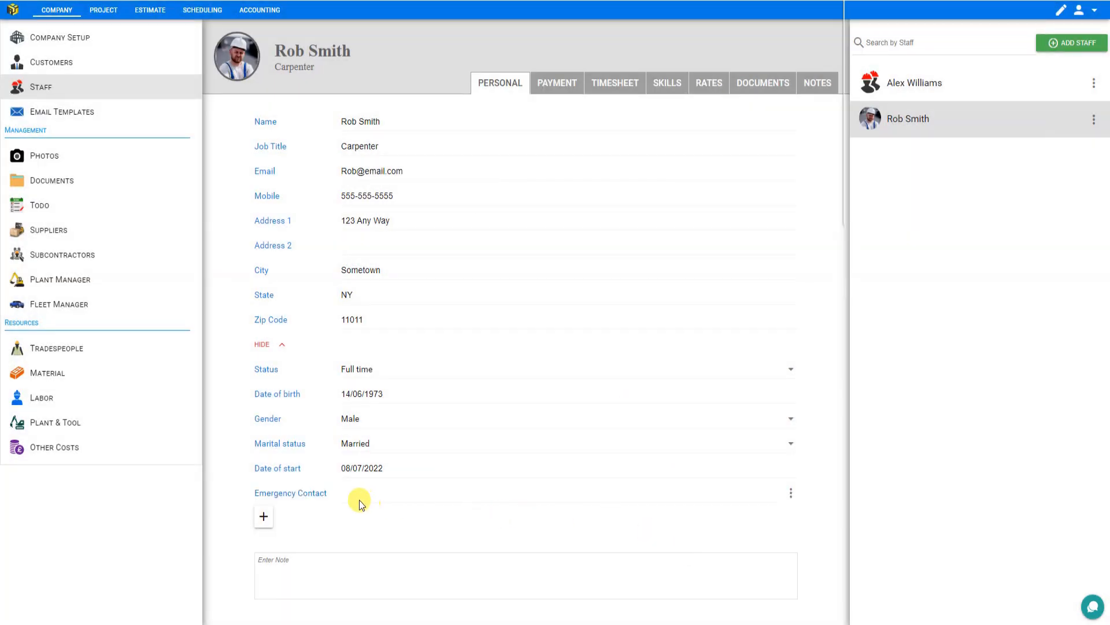
- Enter the emergency contact's full name in the new Emergency Contact field
{"action": "left_click", "coordinate": [359, 497]}
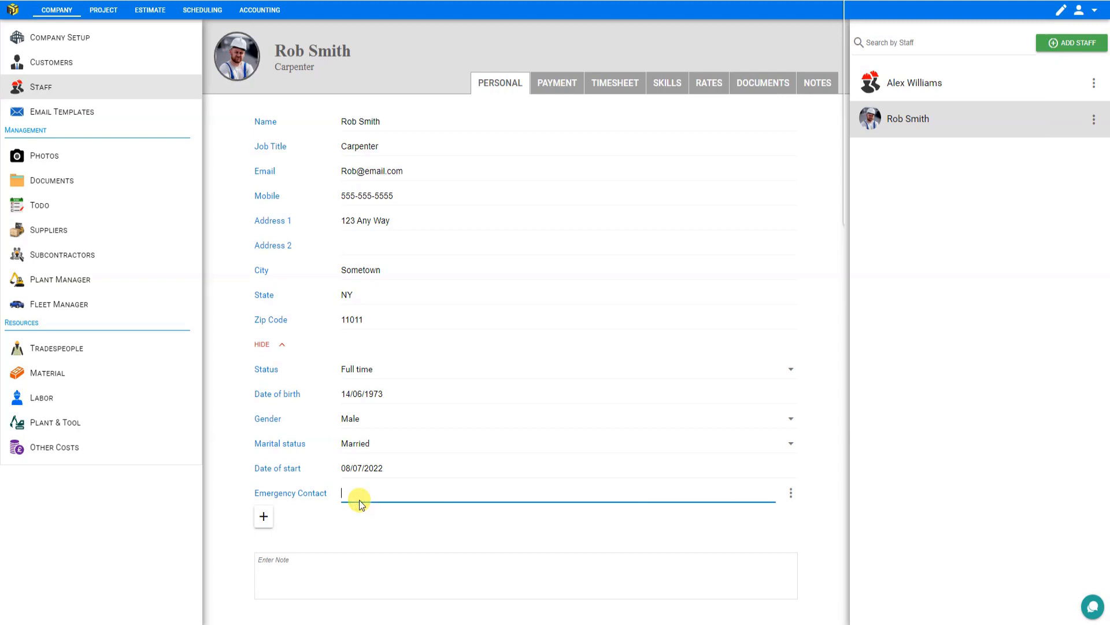
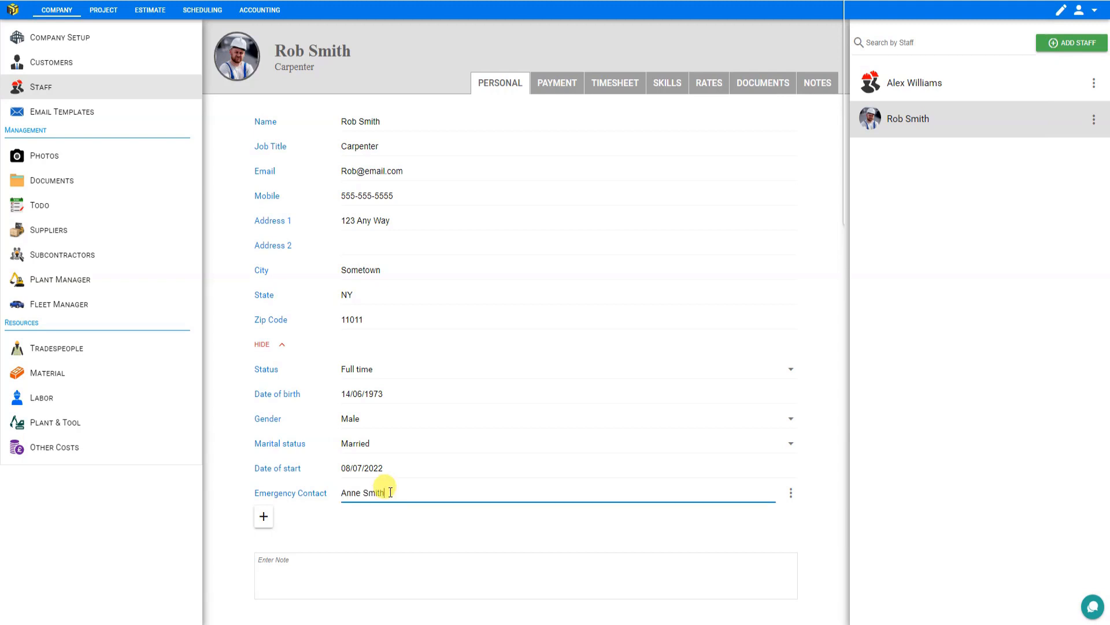
- Start another custom field of type Select Box titled Gender Pronouns
{"action": "left_click", "coordinate": [269, 518]}
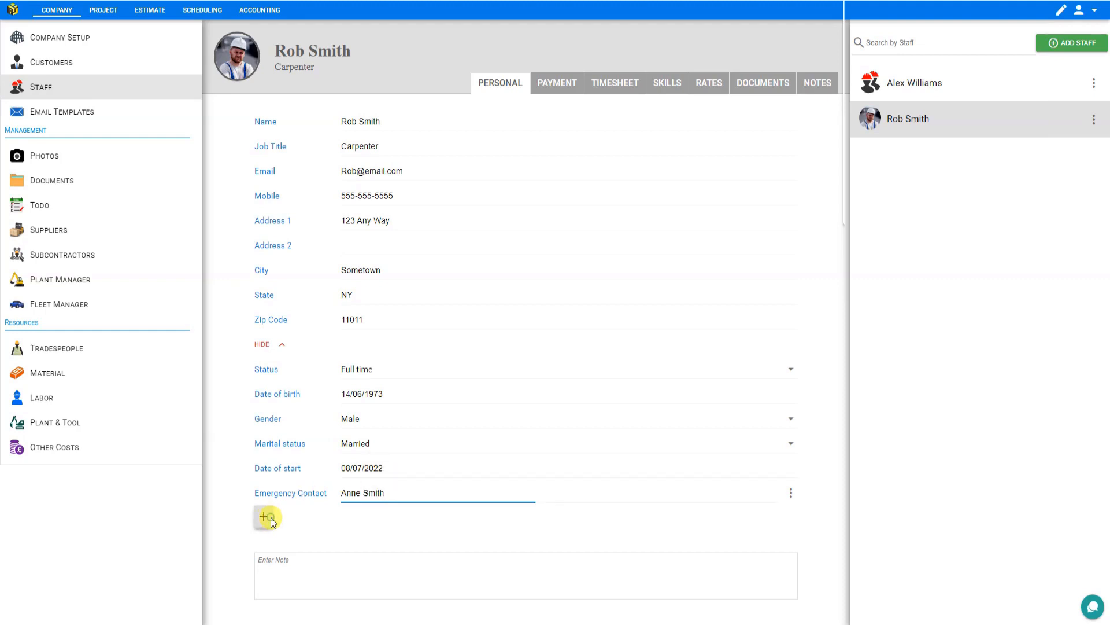
{"action": "left_click", "coordinate": [475, 107]}
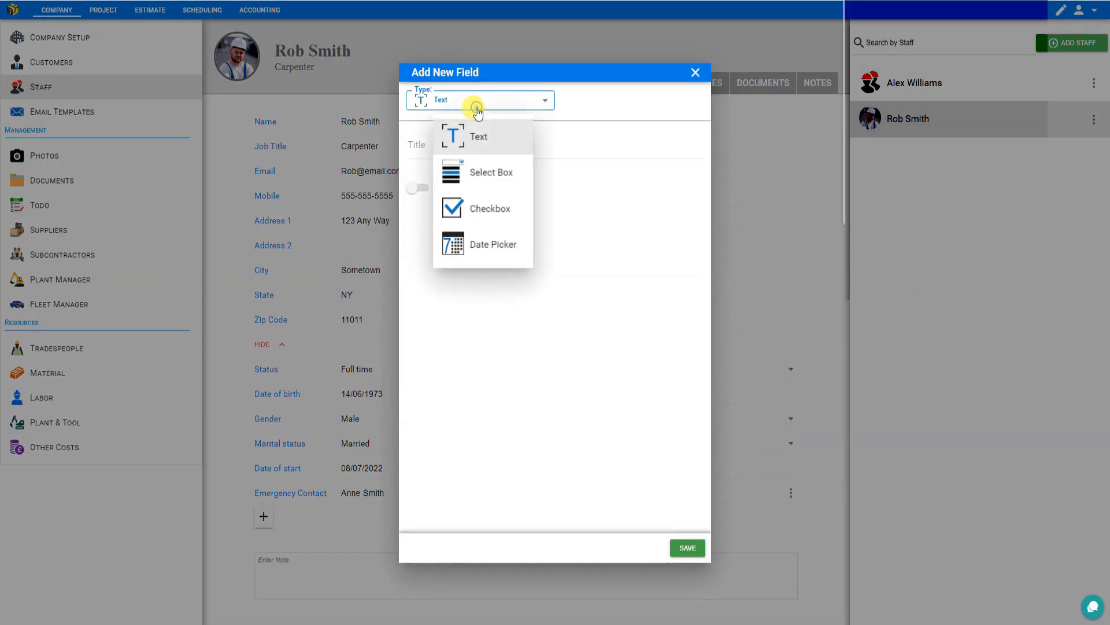
{"action": "left_click", "coordinate": [462, 174]}
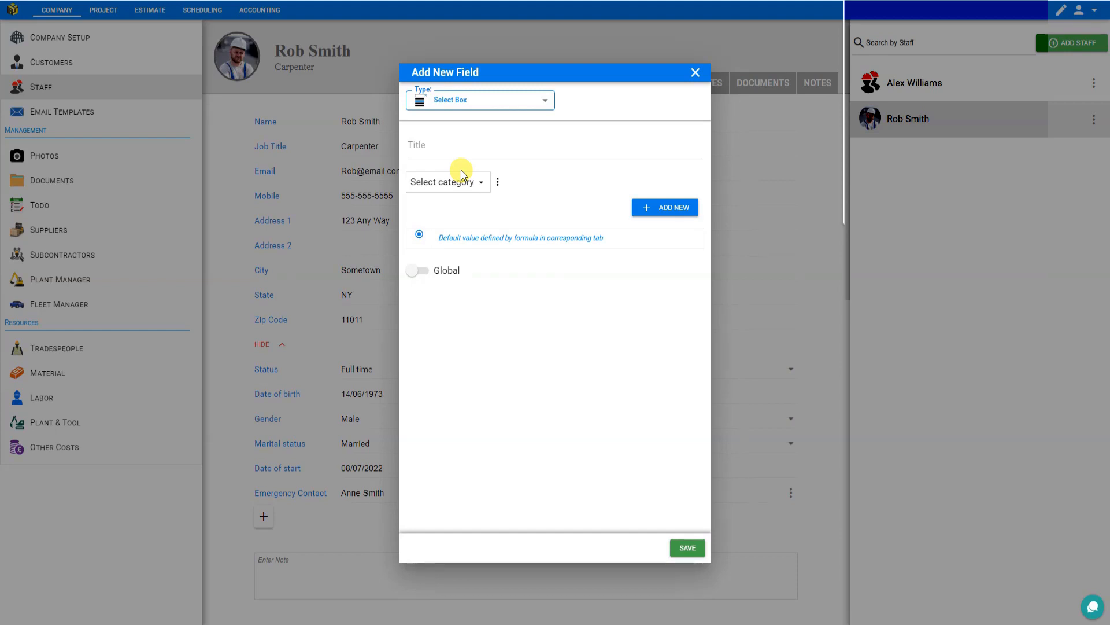
{"action": "left_click", "coordinate": [441, 145]}
{"action": "type", "text": "Genqer Pronouns"}
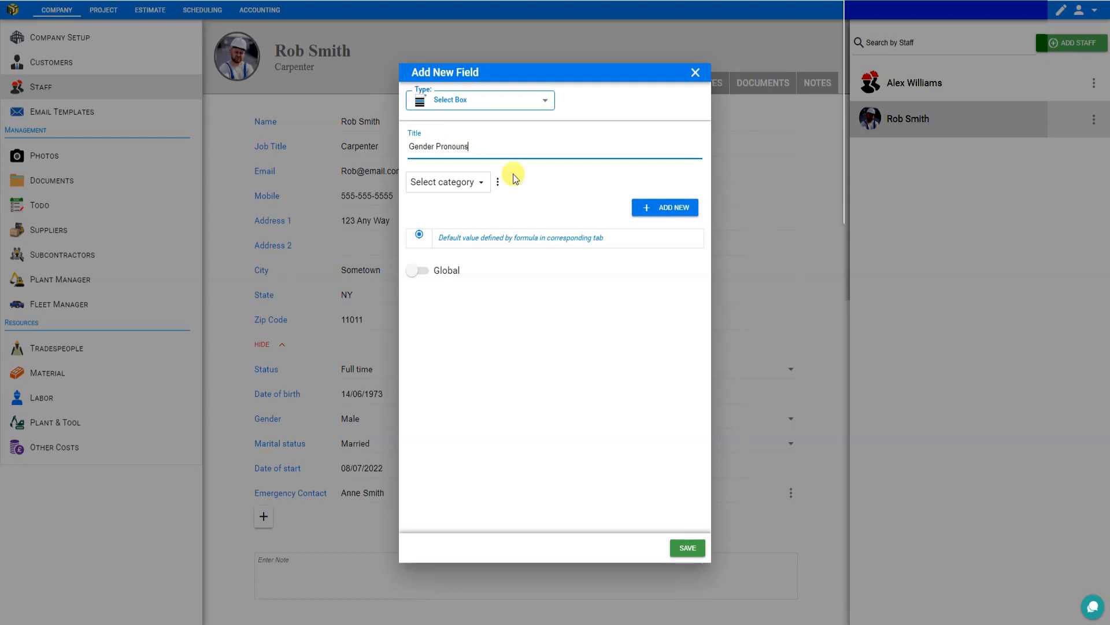
- Add three options to the Gender Pronouns field: he him, she her and they them
{"action": "left_click", "coordinate": [657, 208]}
{"action": "left_click", "coordinate": [657, 208]}
{"action": "left_click", "coordinate": [477, 252]}
{"action": "left_click", "coordinate": [460, 272]}
{"action": "type", "text": "he him"}
{"action": "left_click", "coordinate": [481, 270]}
{"action": "type", "text": "she he"}
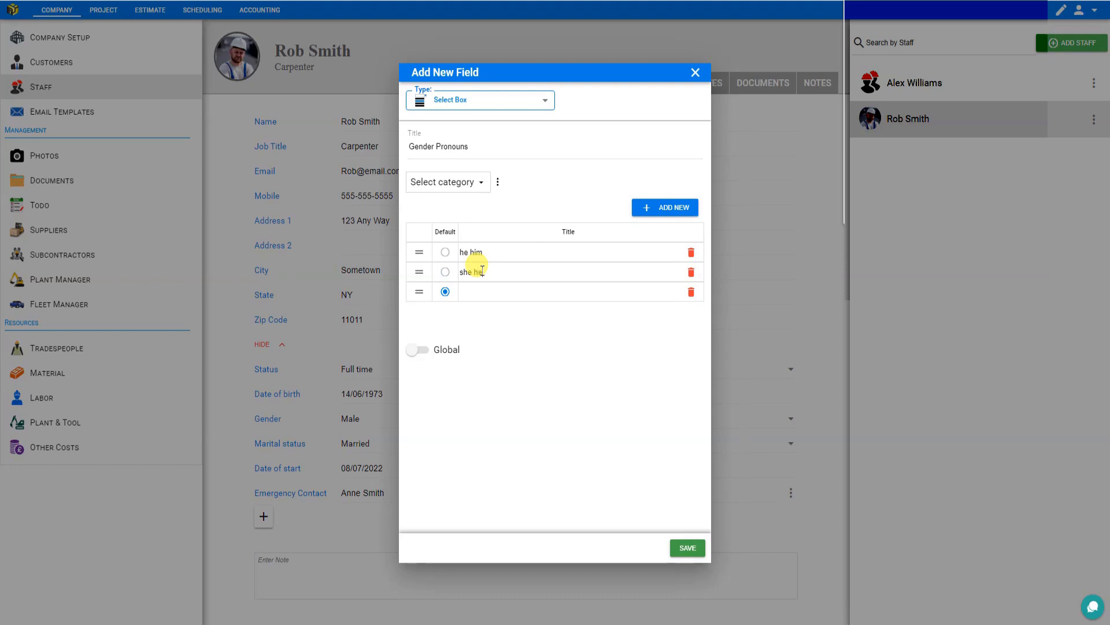
{"action": "type", "text": "r"}
{"action": "left_click", "coordinate": [481, 292]}
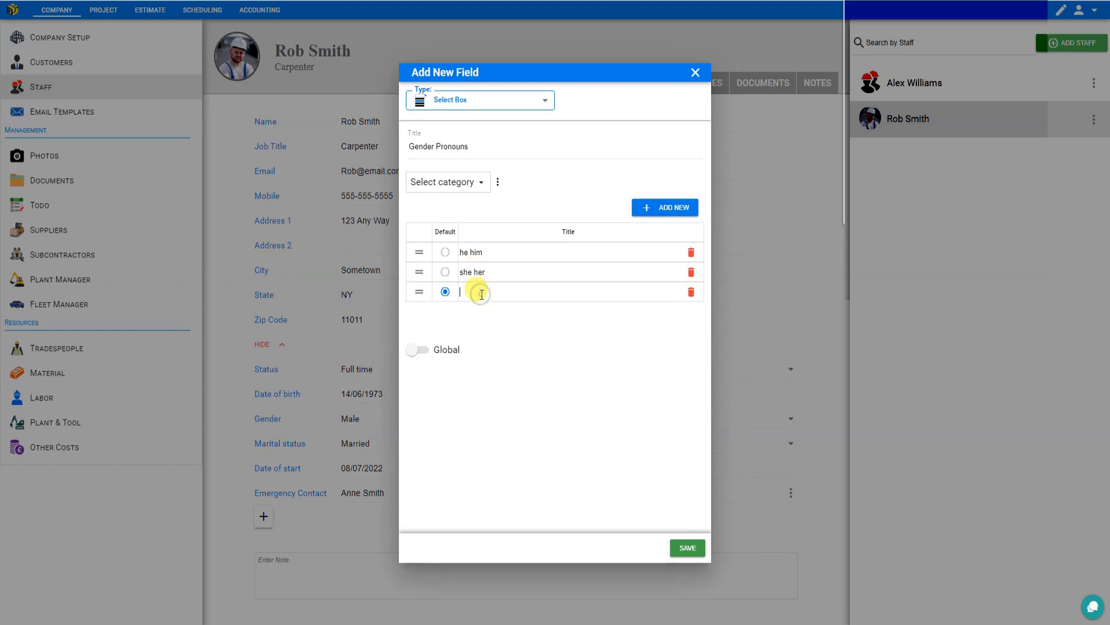
{"action": "type", "text": "they them"}
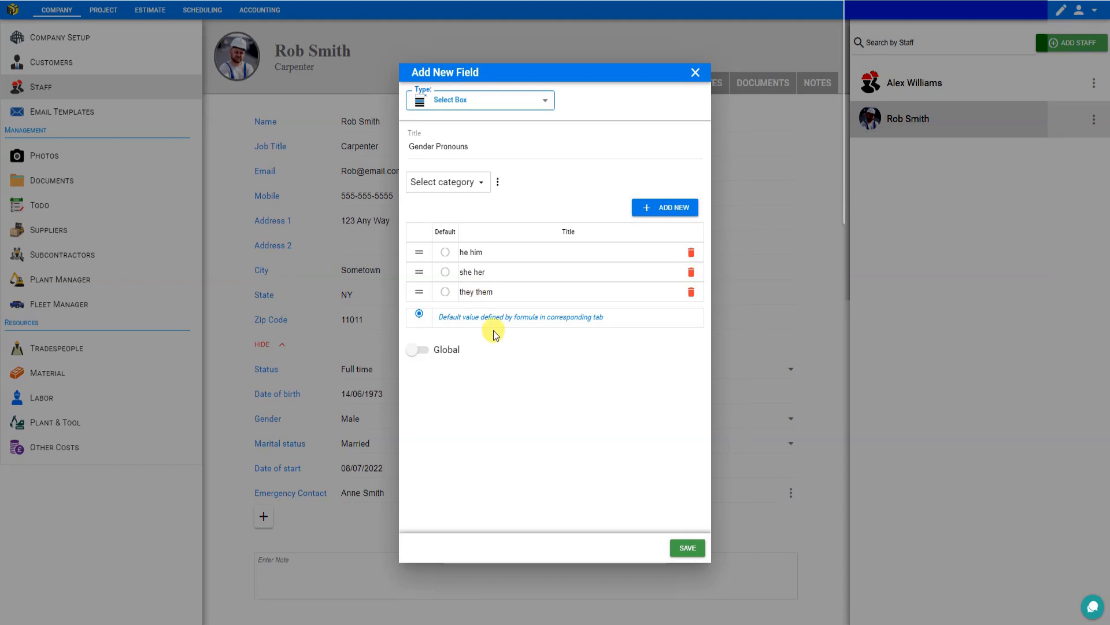
- Make he him the default option, save the Gender Pronouns field and open its option list
{"action": "left_click", "coordinate": [446, 252]}
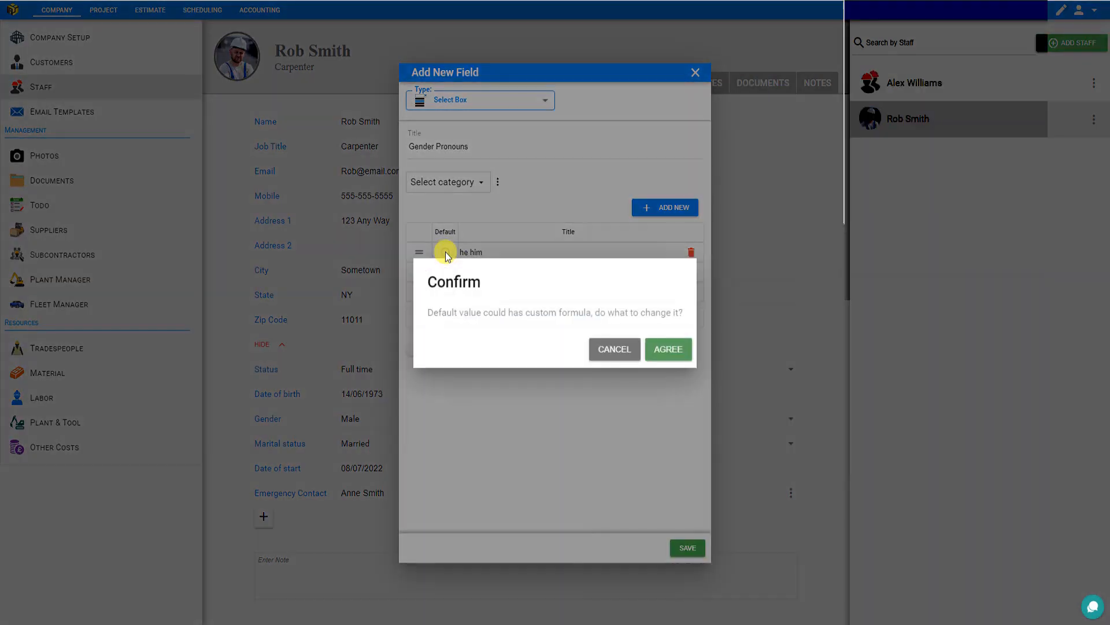
{"action": "left_click", "coordinate": [669, 350]}
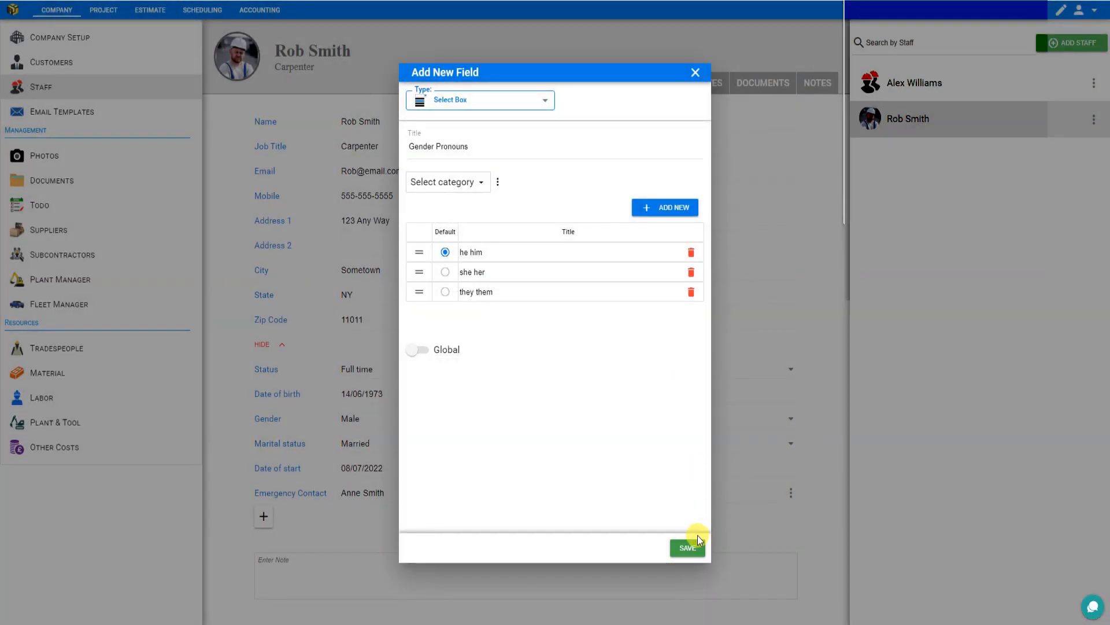
{"action": "left_click", "coordinate": [688, 548]}
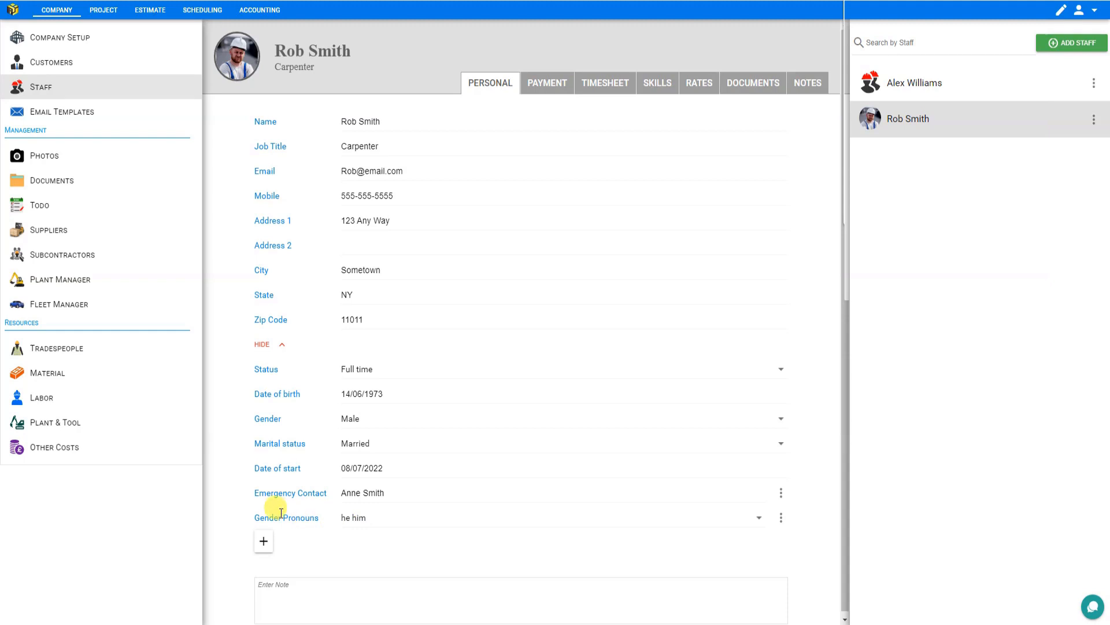
{"action": "left_click", "coordinate": [758, 516]}
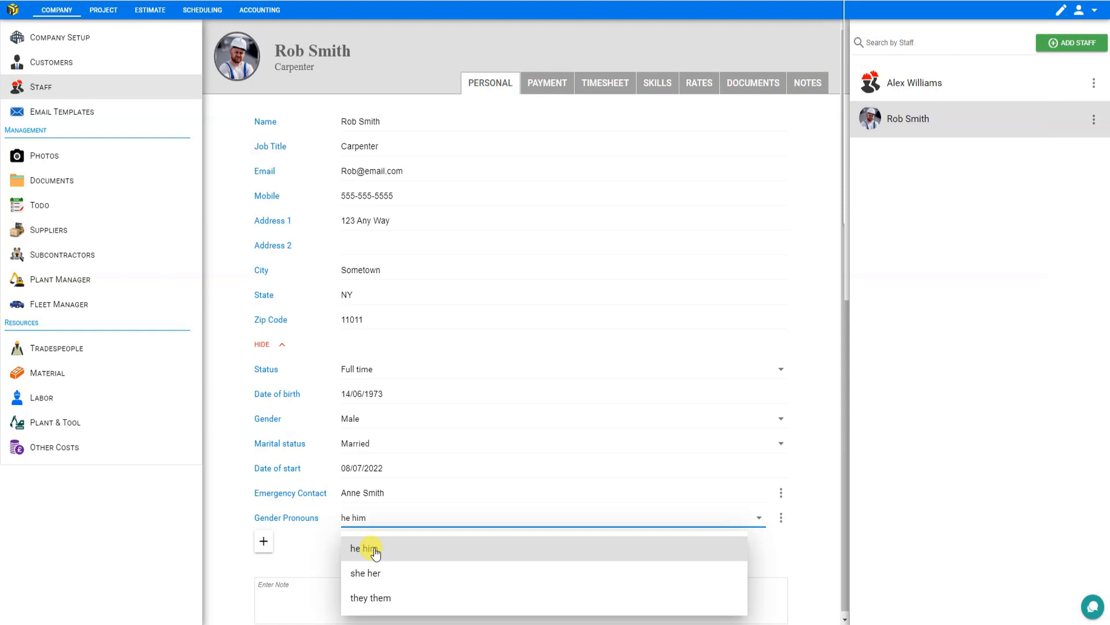
- Add a custom Checkbox field titled Available Weekends
{"action": "left_click", "coordinate": [264, 542]}
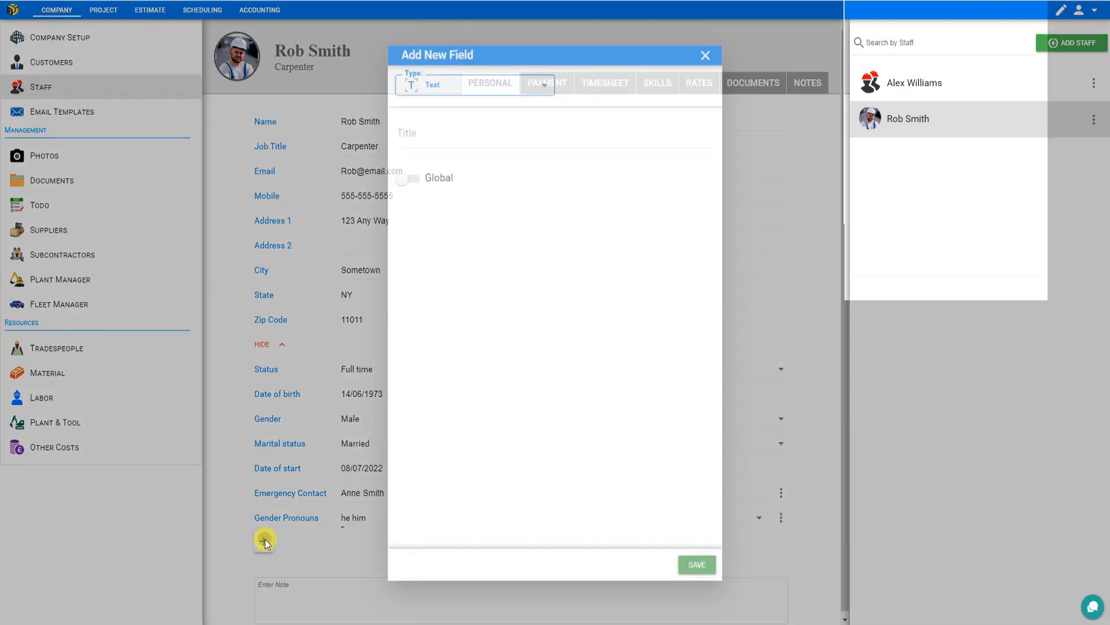
{"action": "left_click", "coordinate": [468, 103]}
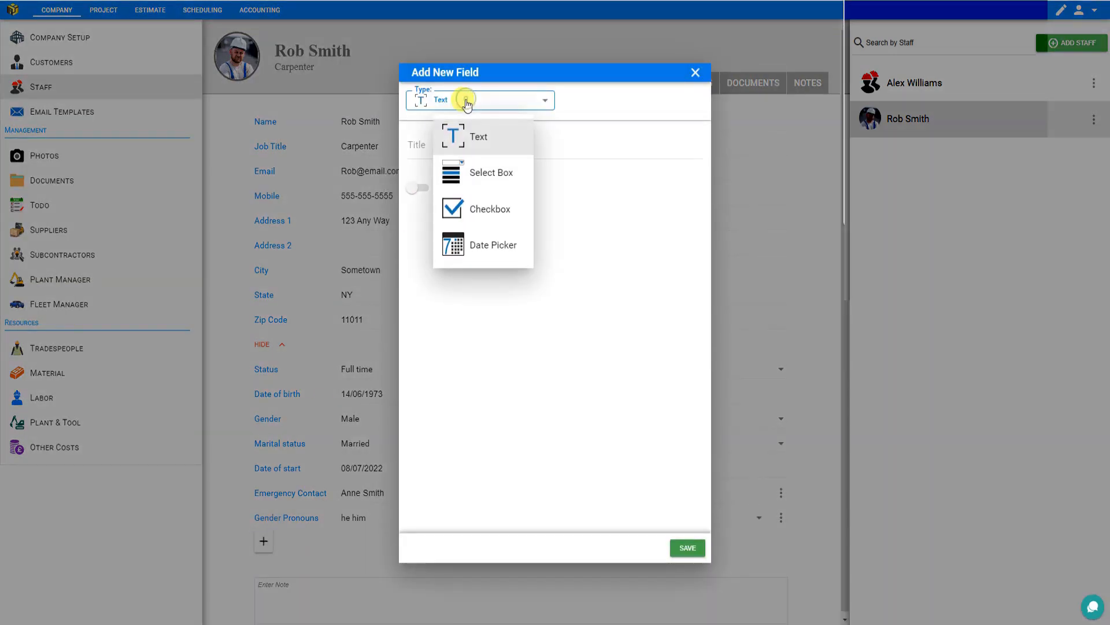
{"action": "left_click", "coordinate": [457, 208]}
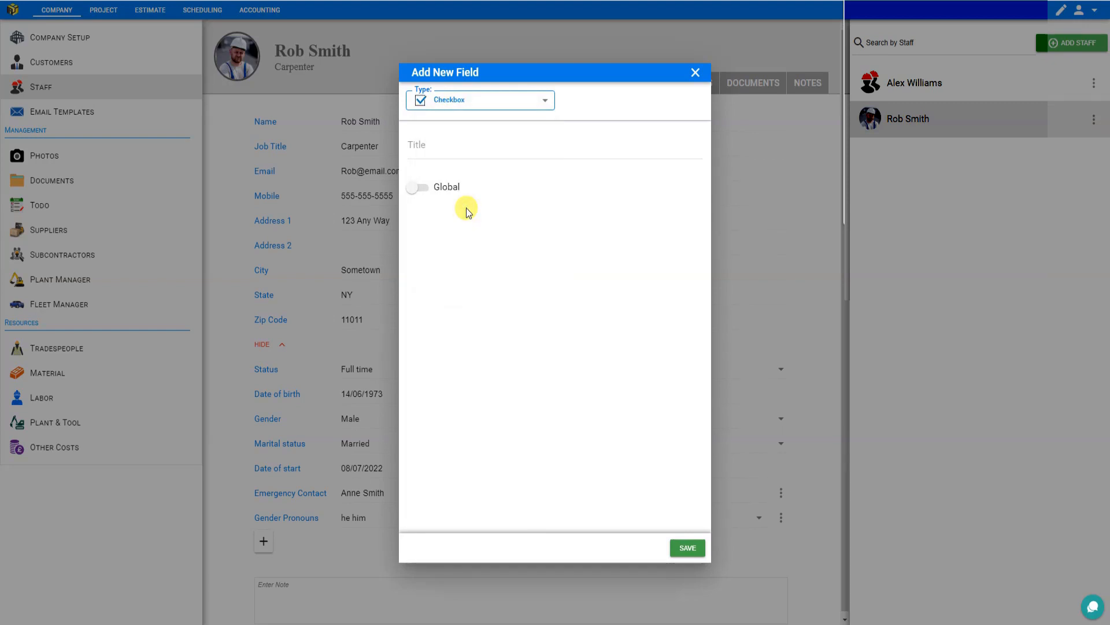
{"action": "left_click", "coordinate": [434, 145]}
{"action": "type", "text": "Available Weekends"}
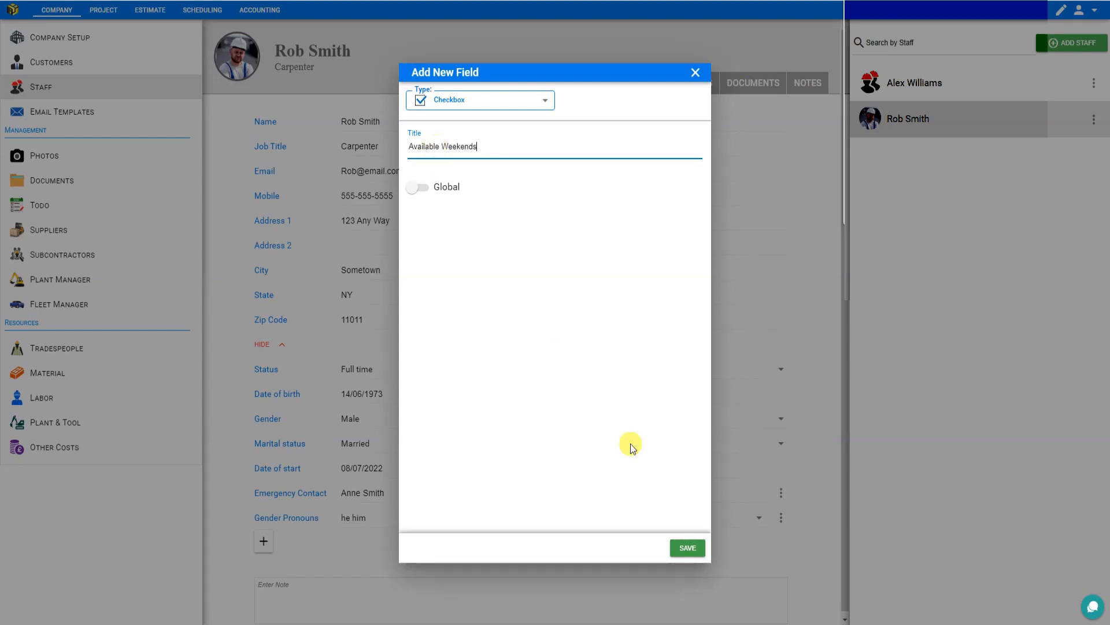
{"action": "left_click", "coordinate": [686, 548]}
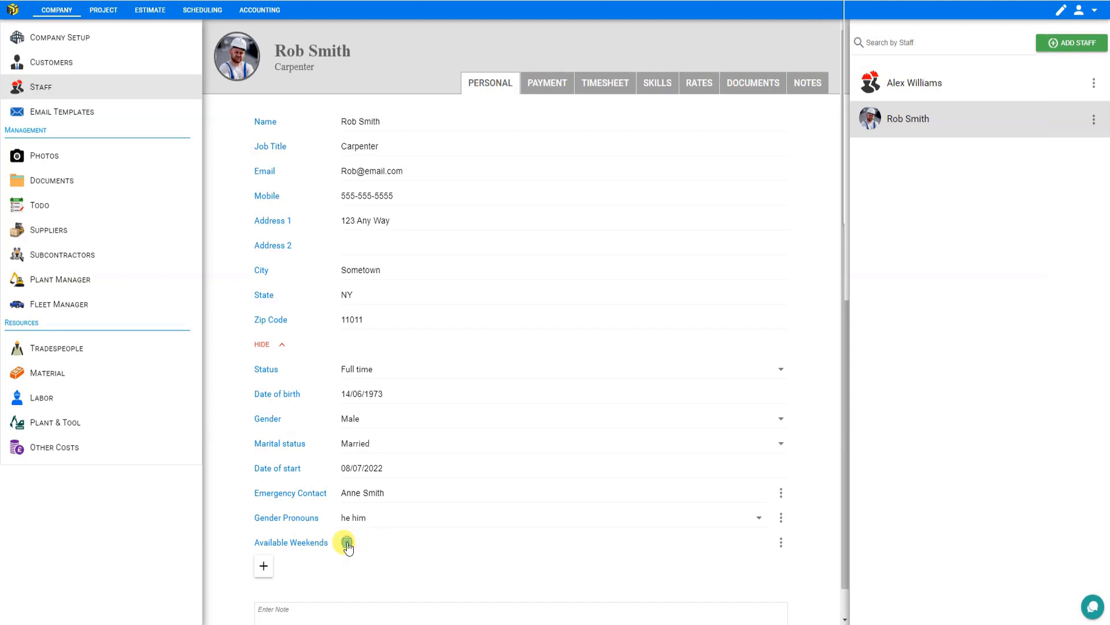
- Add a custom Date Picker field titled Start Date
{"action": "left_click", "coordinate": [263, 567]}
{"action": "left_click", "coordinate": [506, 102]}
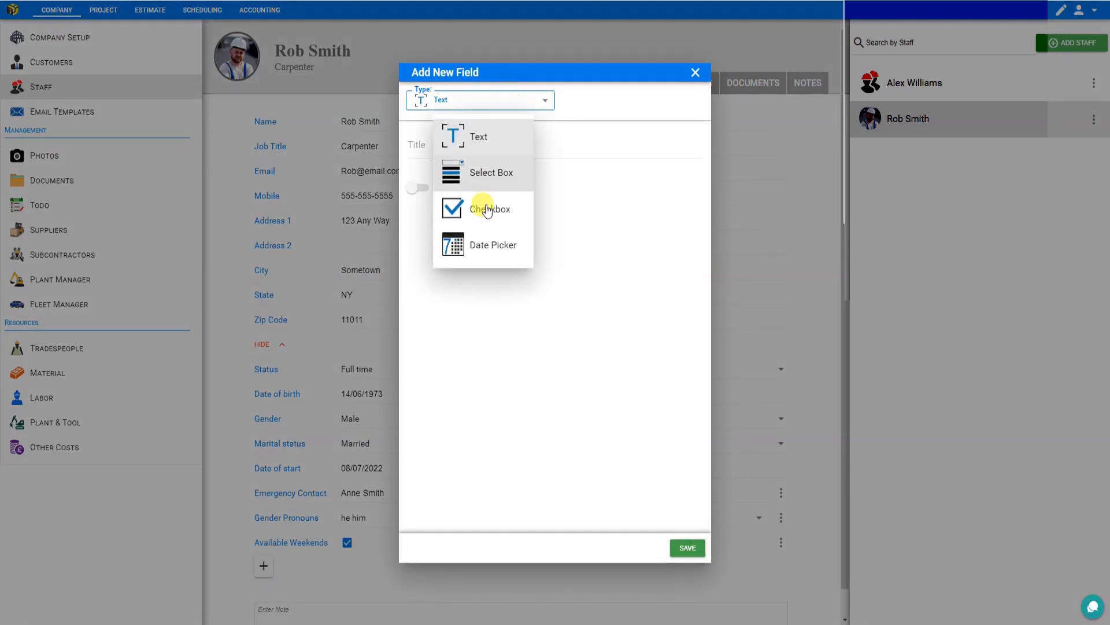
{"action": "left_click", "coordinate": [479, 245]}
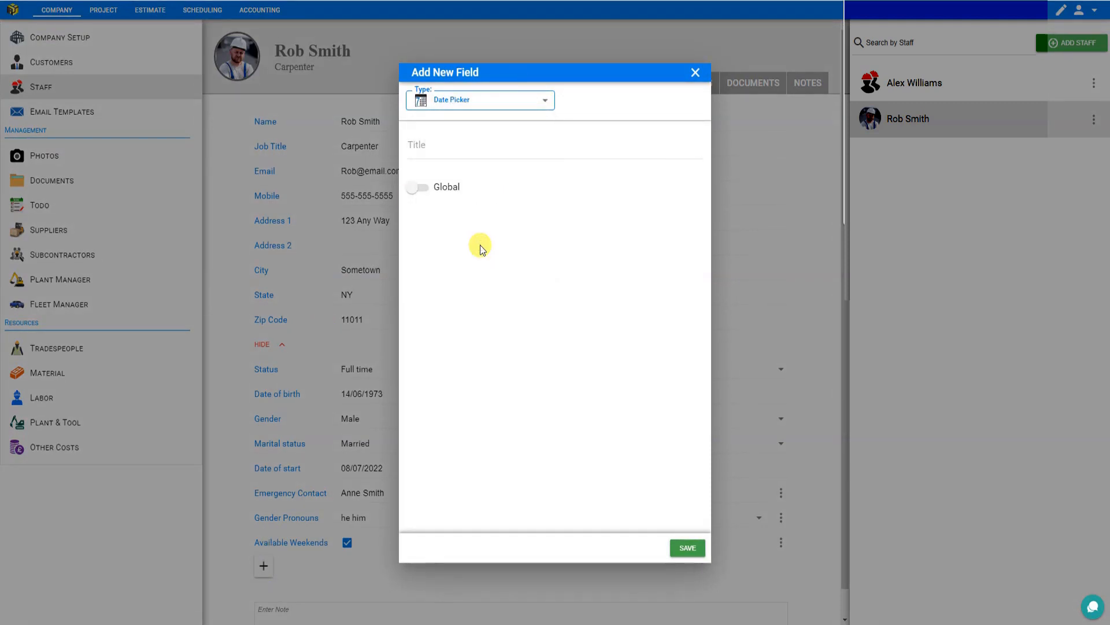
{"action": "left_click", "coordinate": [464, 148]}
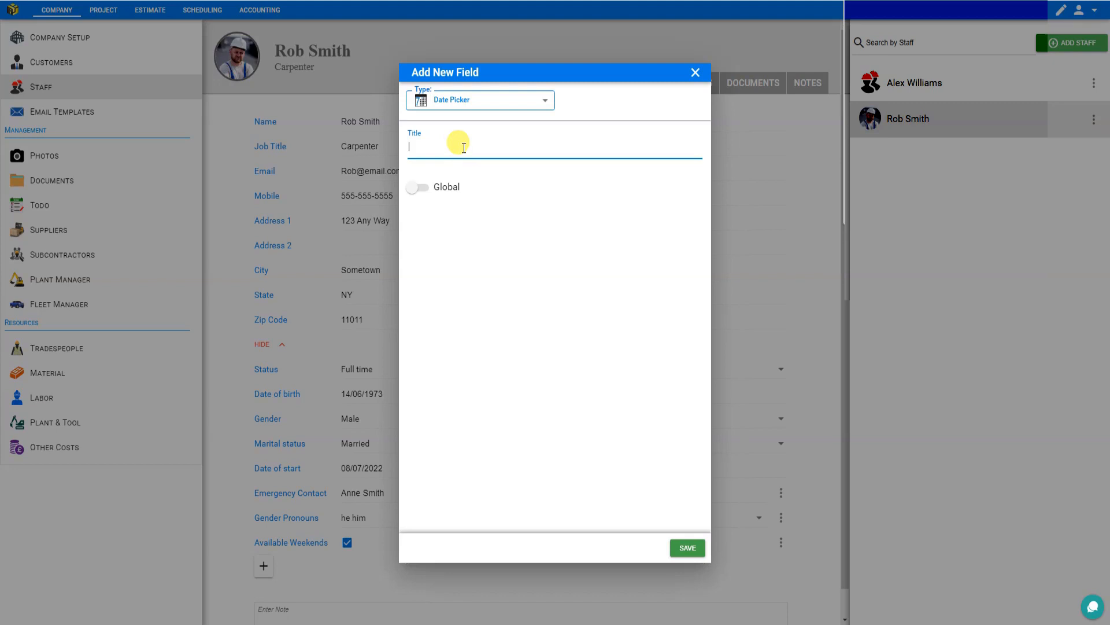
{"action": "type", "text": "Start Date"}
{"action": "left_click", "coordinate": [687, 548]}
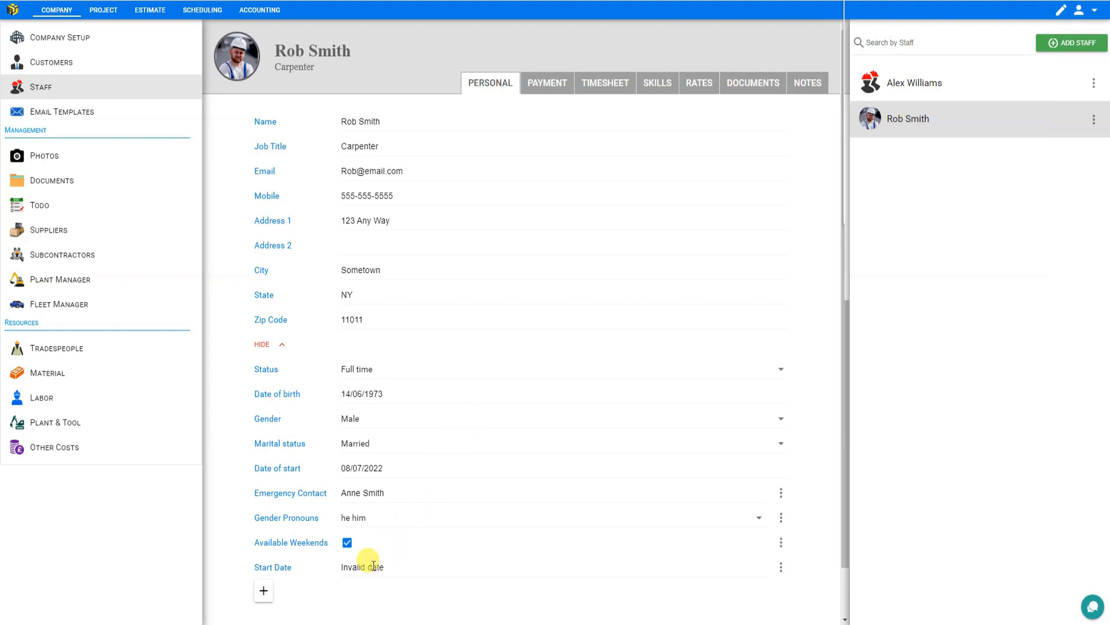
- Fill the Start Date field with 27/02/2023 using its calendar's month and year pickers
{"action": "left_click", "coordinate": [357, 567]}
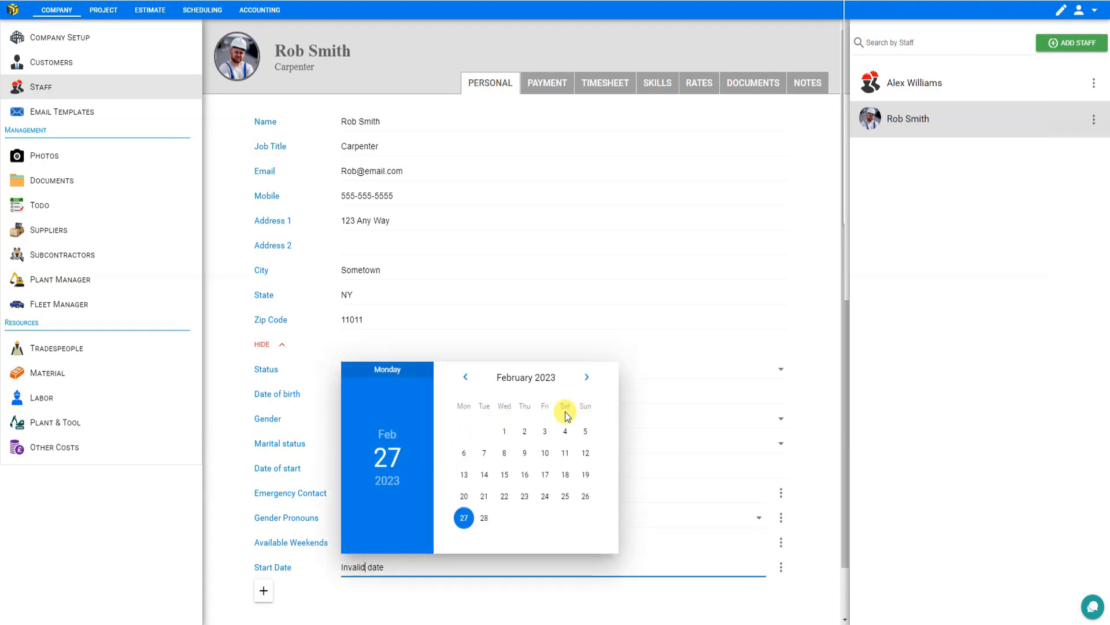
{"action": "left_click", "coordinate": [391, 437]}
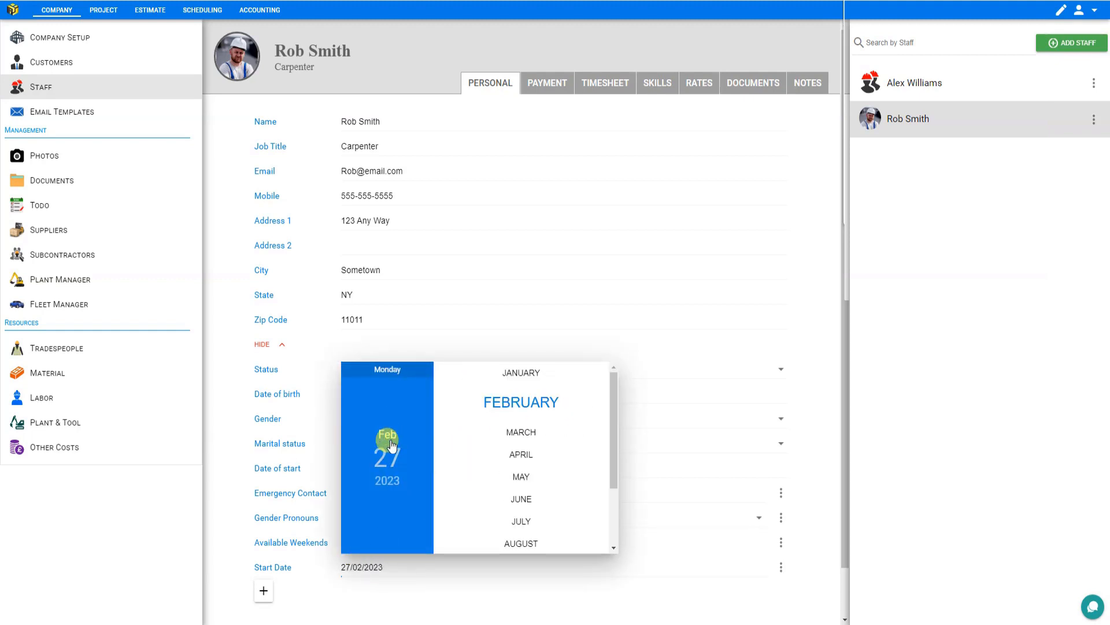
{"action": "left_click", "coordinate": [384, 482]}
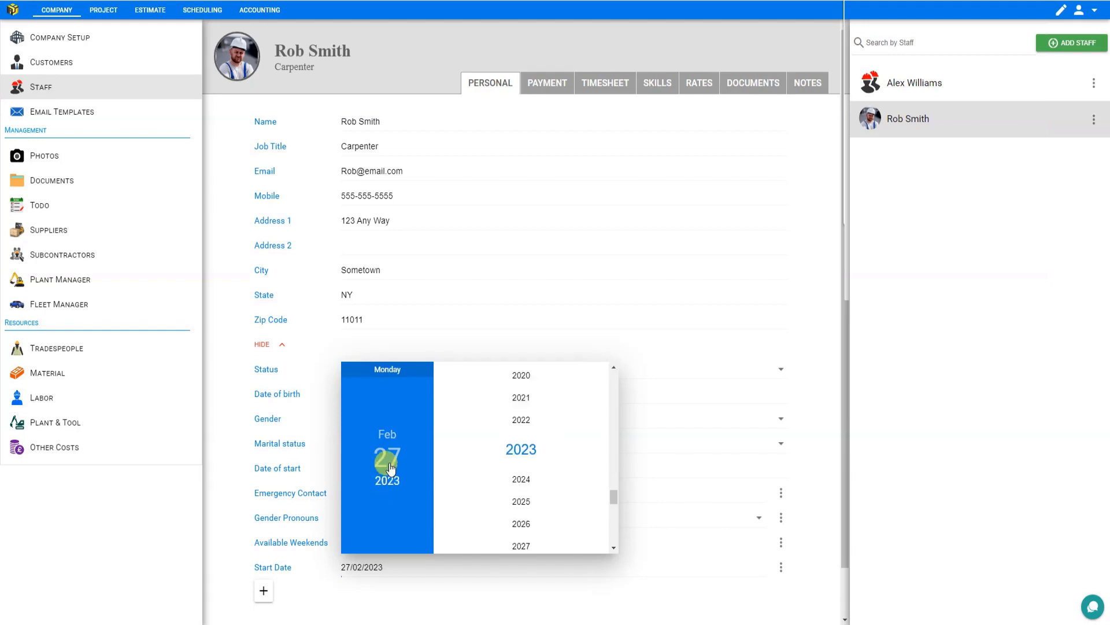
{"action": "left_click", "coordinate": [389, 457]}
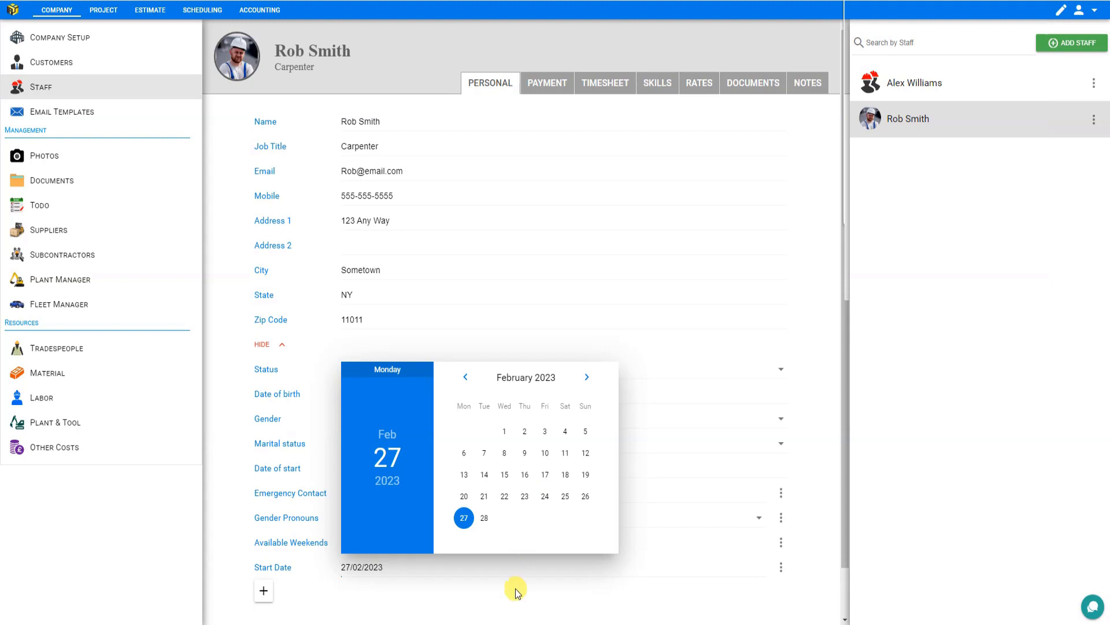
{"action": "left_click", "coordinate": [460, 601]}
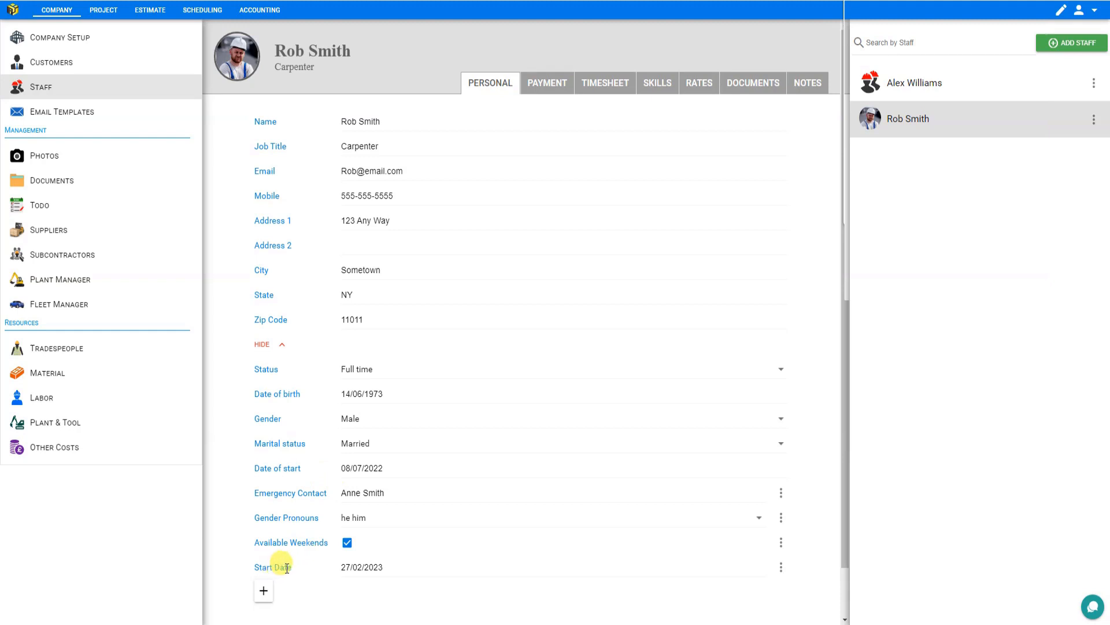
- Delete the Start Date custom field
{"action": "left_click", "coordinate": [780, 568]}
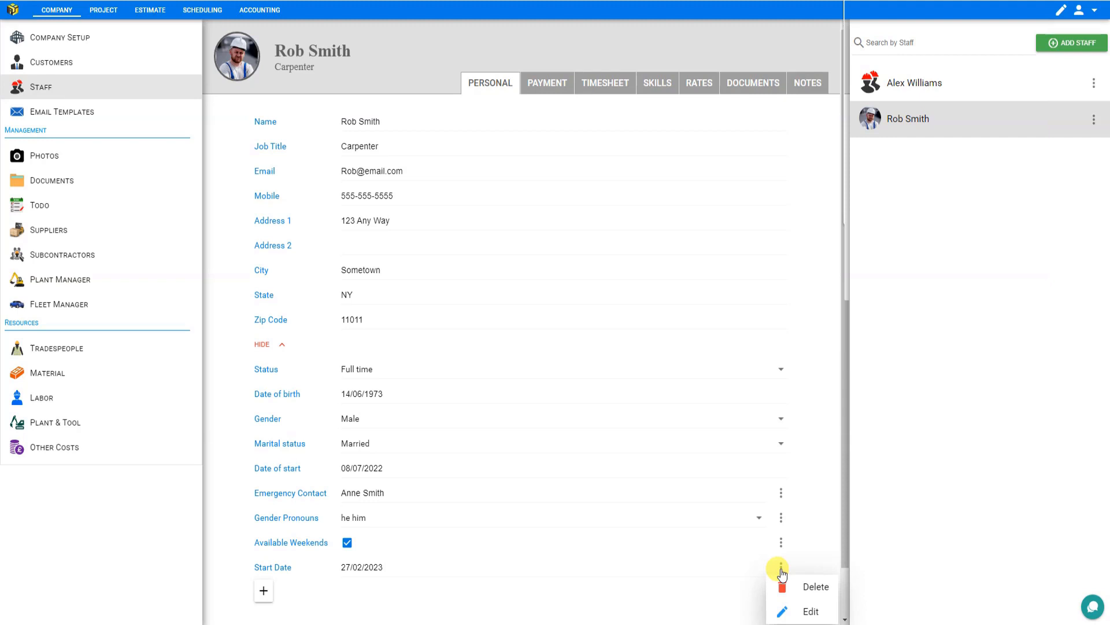
{"action": "left_click", "coordinate": [807, 587]}
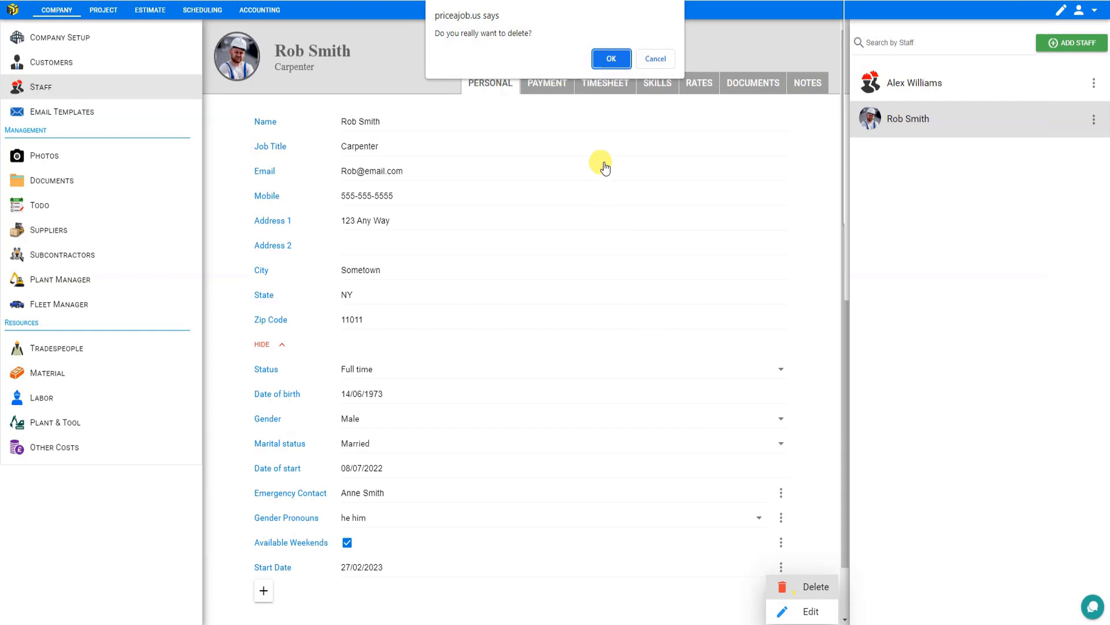
{"action": "left_click", "coordinate": [612, 58]}
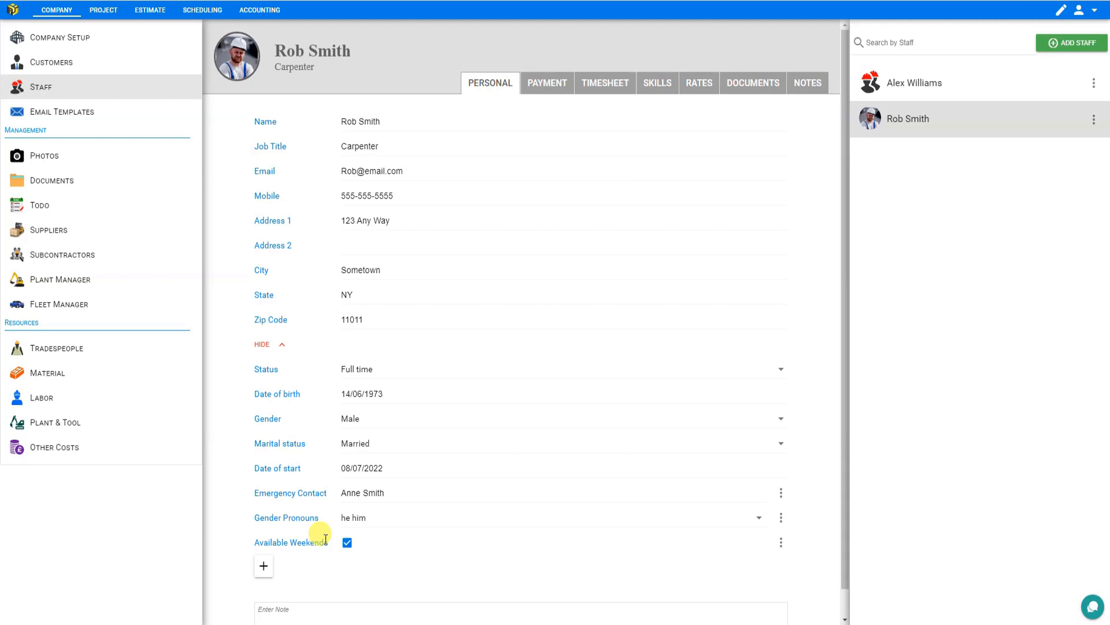
- Make the Emergency Contact custom field global, then view it on the other staff member's profile and return
{"action": "left_click", "coordinate": [782, 493]}
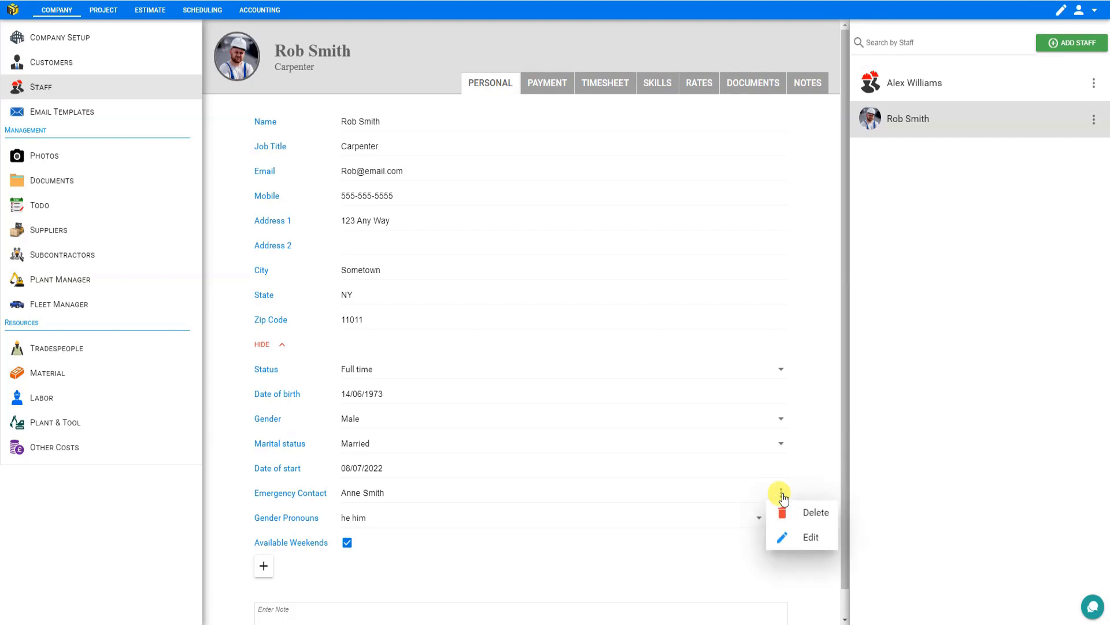
{"action": "left_click", "coordinate": [802, 538]}
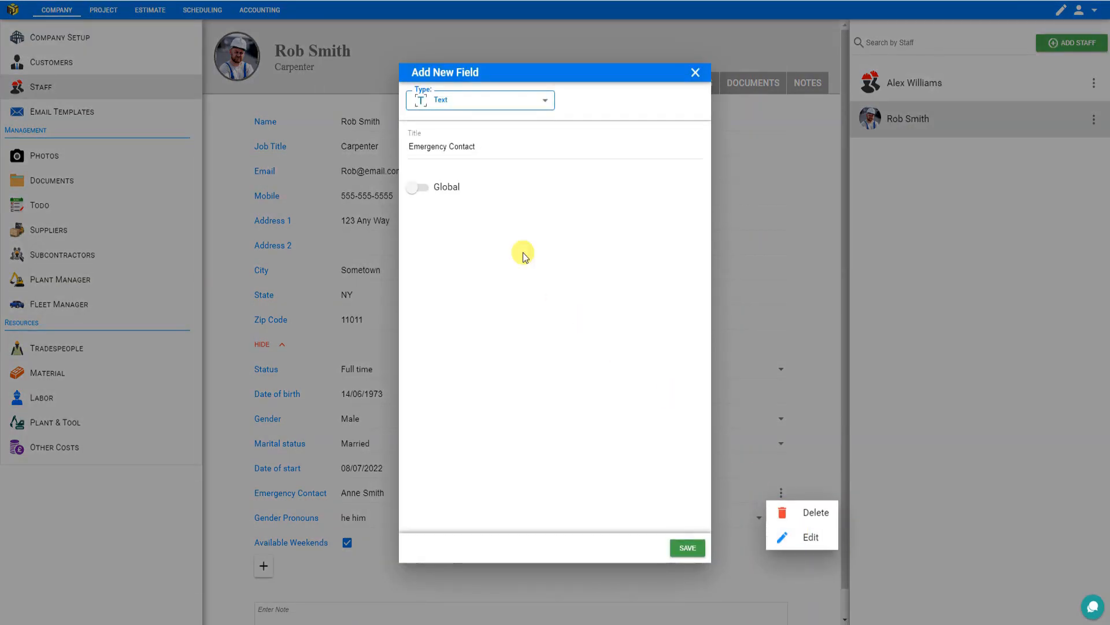
{"action": "left_click", "coordinate": [421, 187]}
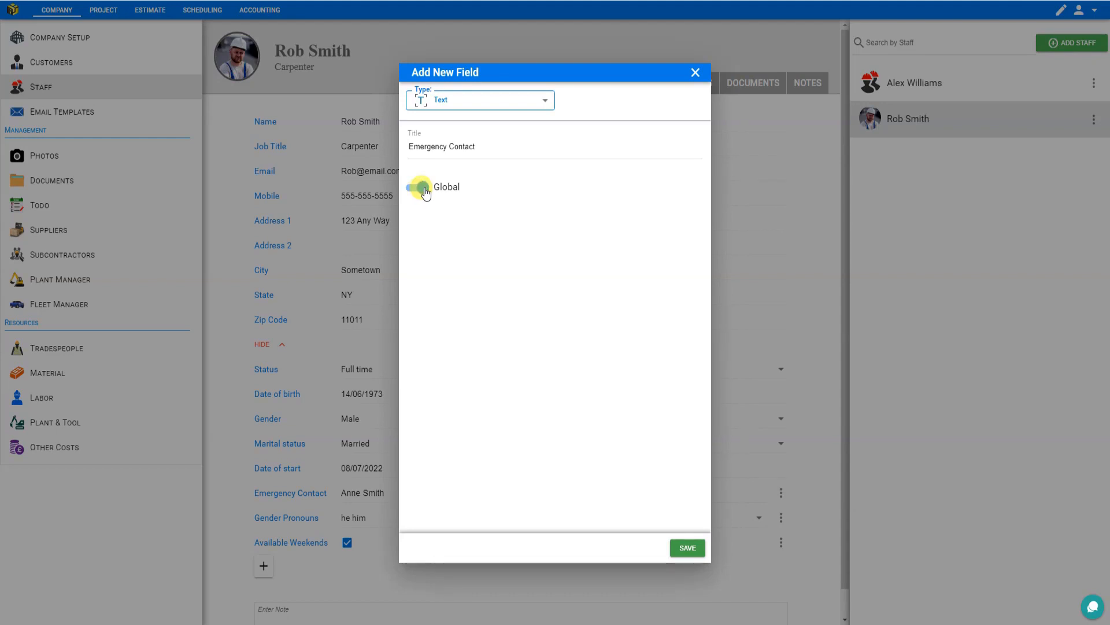
{"action": "left_click", "coordinate": [685, 547]}
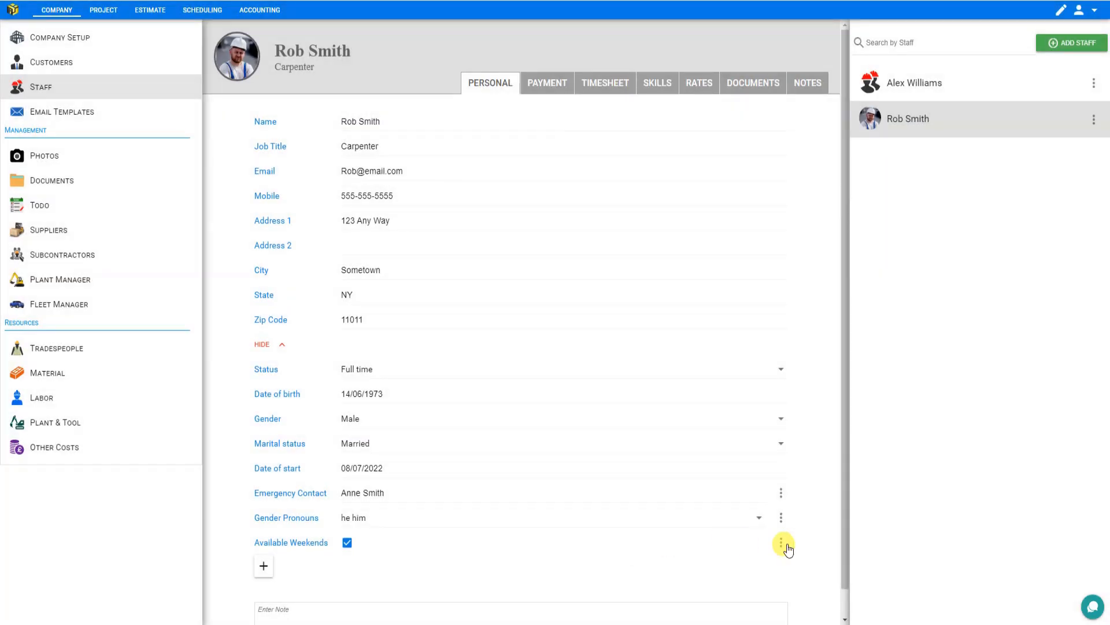
{"action": "left_click", "coordinate": [897, 85]}
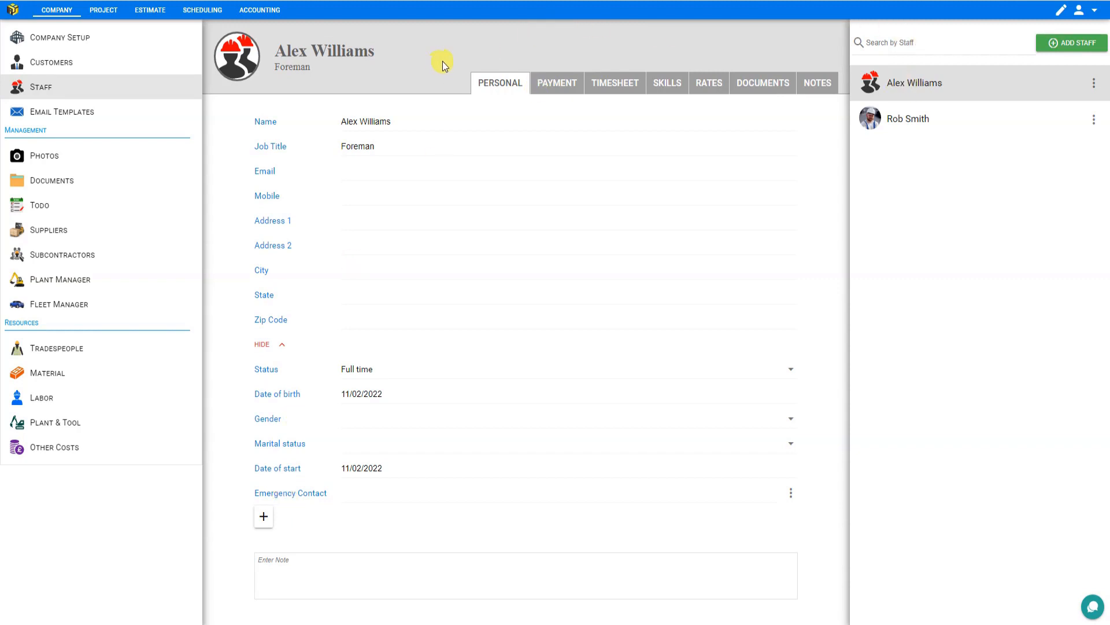
{"action": "left_click", "coordinate": [910, 120]}
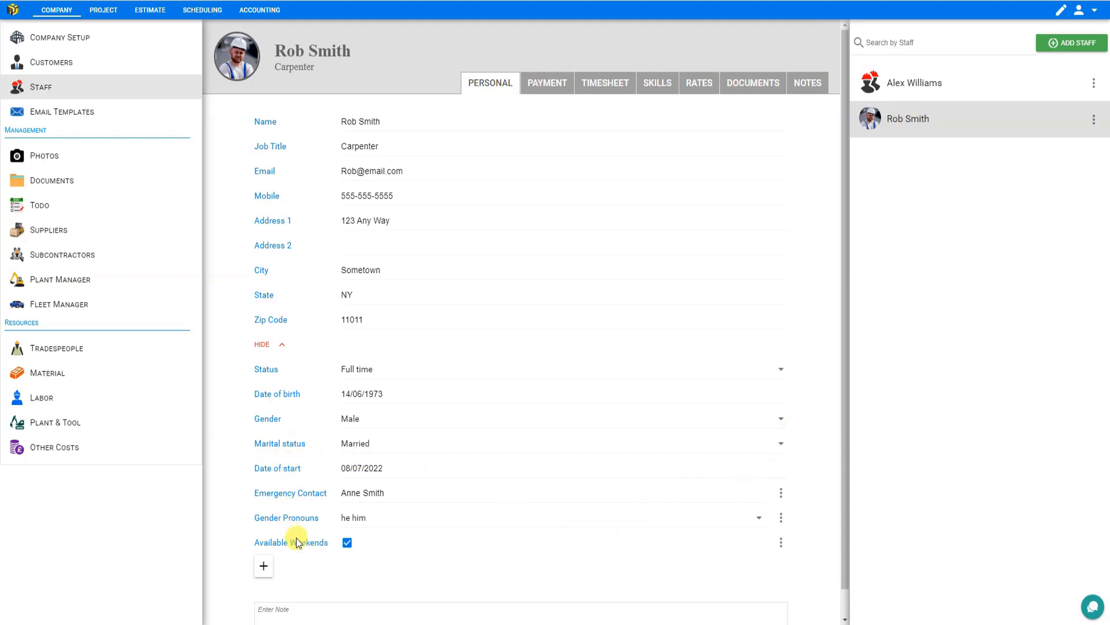
- Make the Gender Pronouns custom field global
{"action": "left_click", "coordinate": [782, 519]}
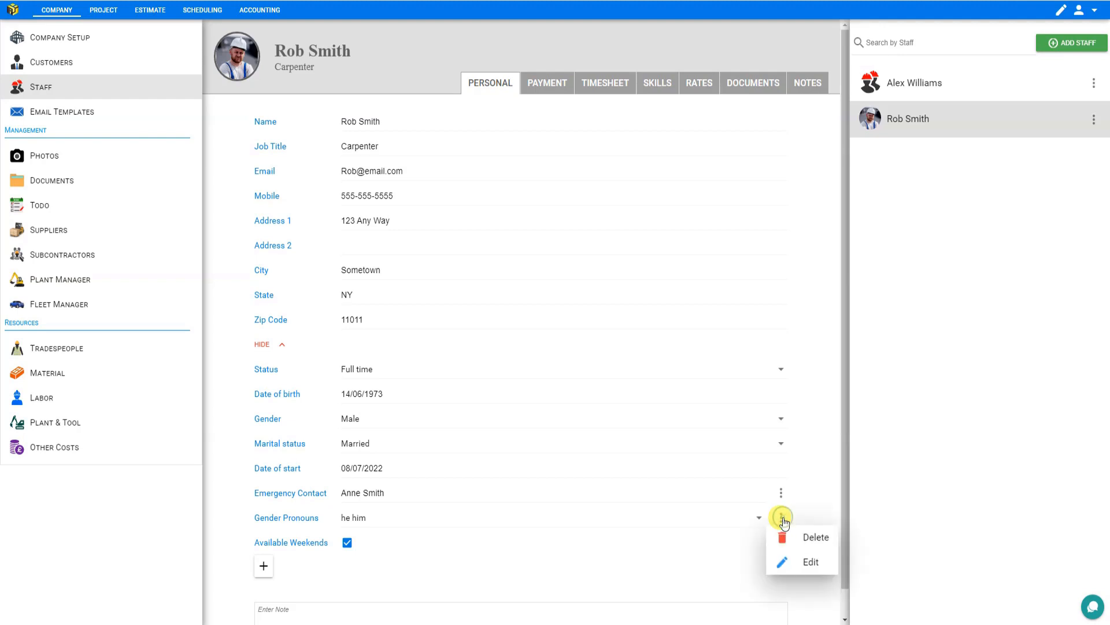
{"action": "left_click", "coordinate": [798, 563]}
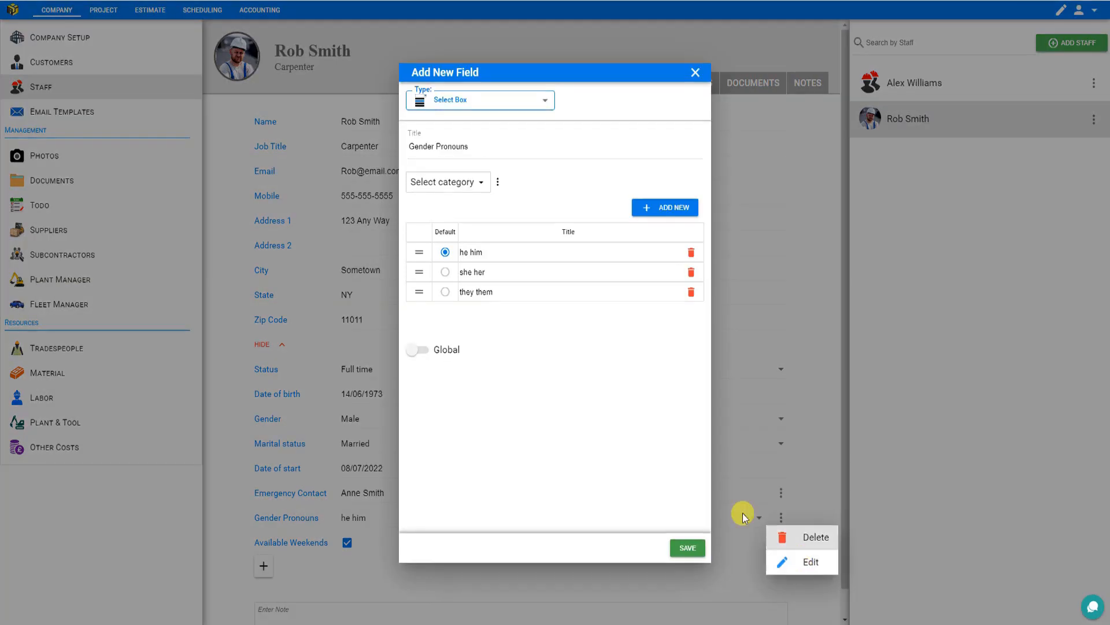
{"action": "left_click", "coordinate": [417, 349]}
{"action": "left_click", "coordinate": [688, 548]}
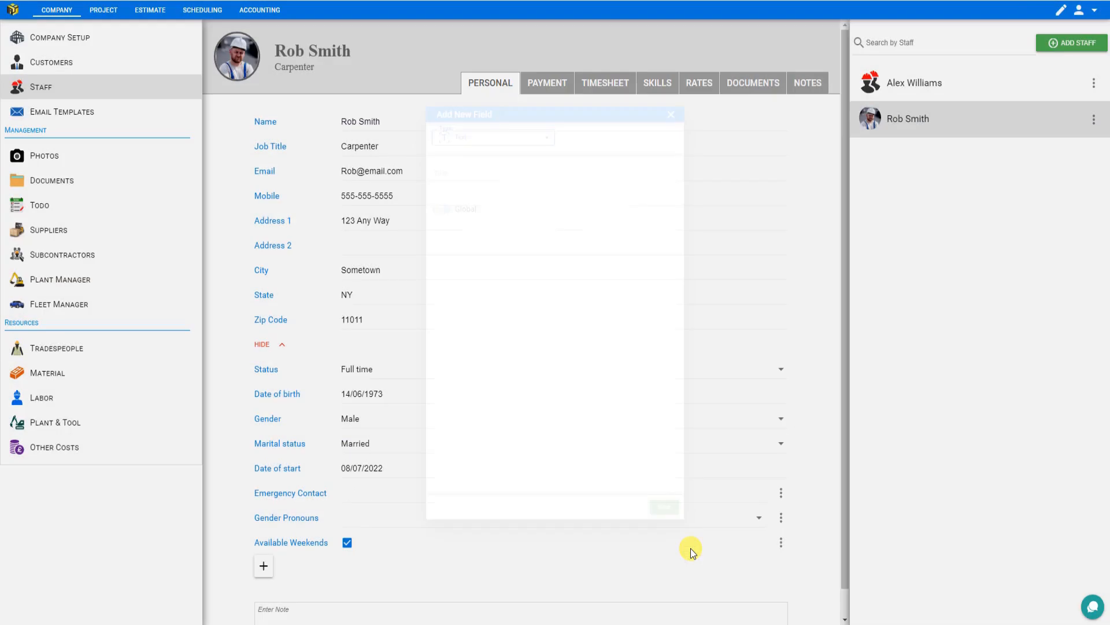
- Make the Available Weekends custom field global and check the fields on the other staff member's profile
{"action": "left_click", "coordinate": [782, 544]}
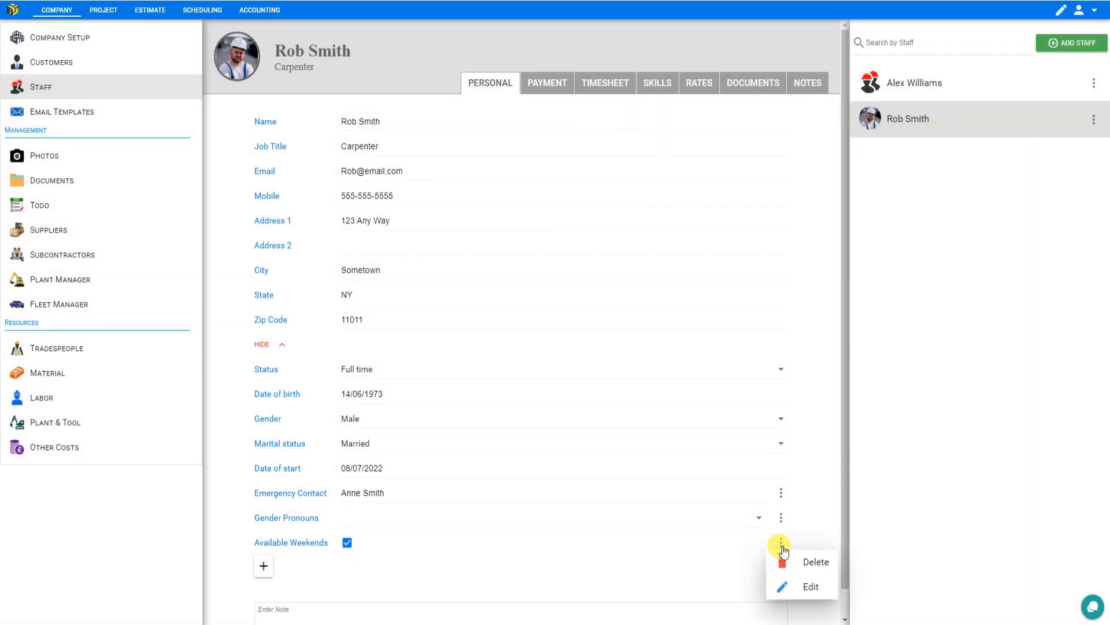
{"action": "left_click", "coordinate": [810, 587]}
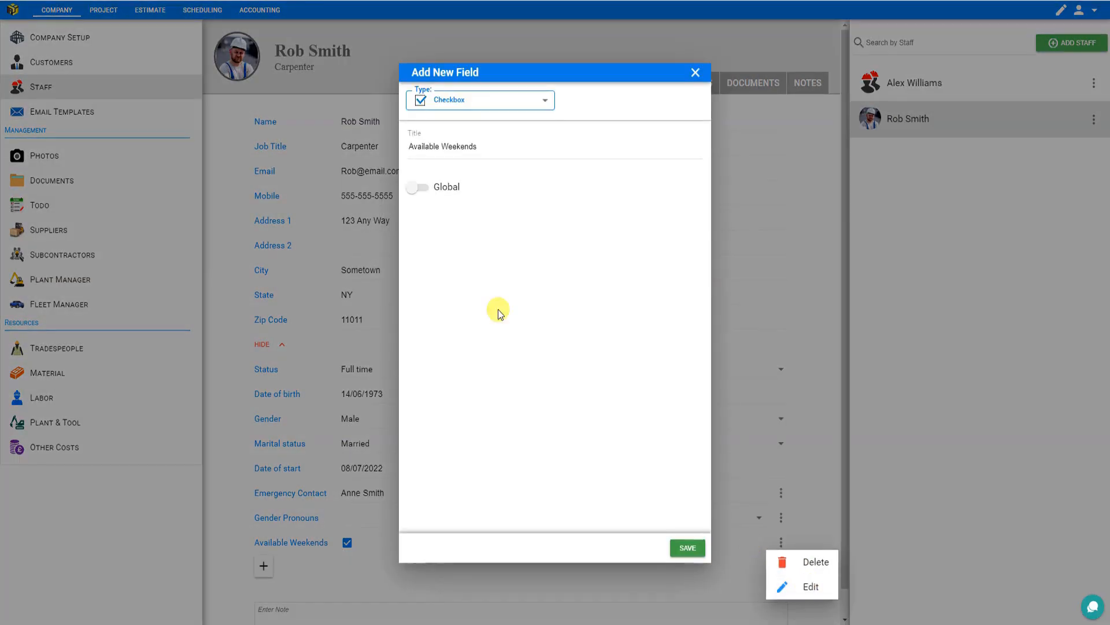
{"action": "left_click", "coordinate": [421, 188]}
{"action": "left_click", "coordinate": [687, 548]}
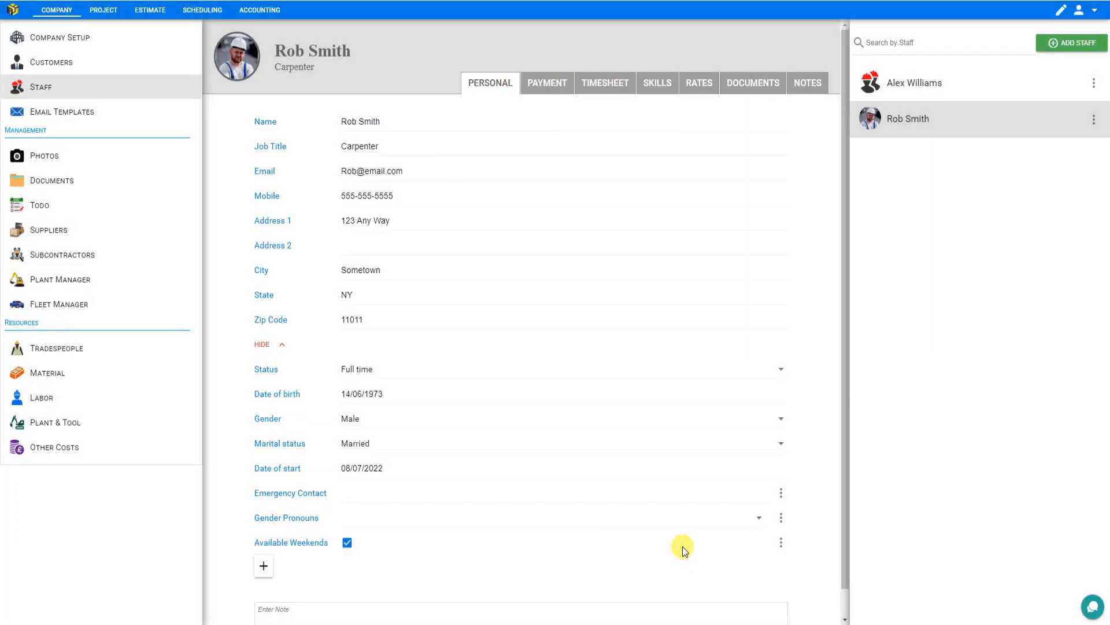
{"action": "left_click", "coordinate": [895, 87]}
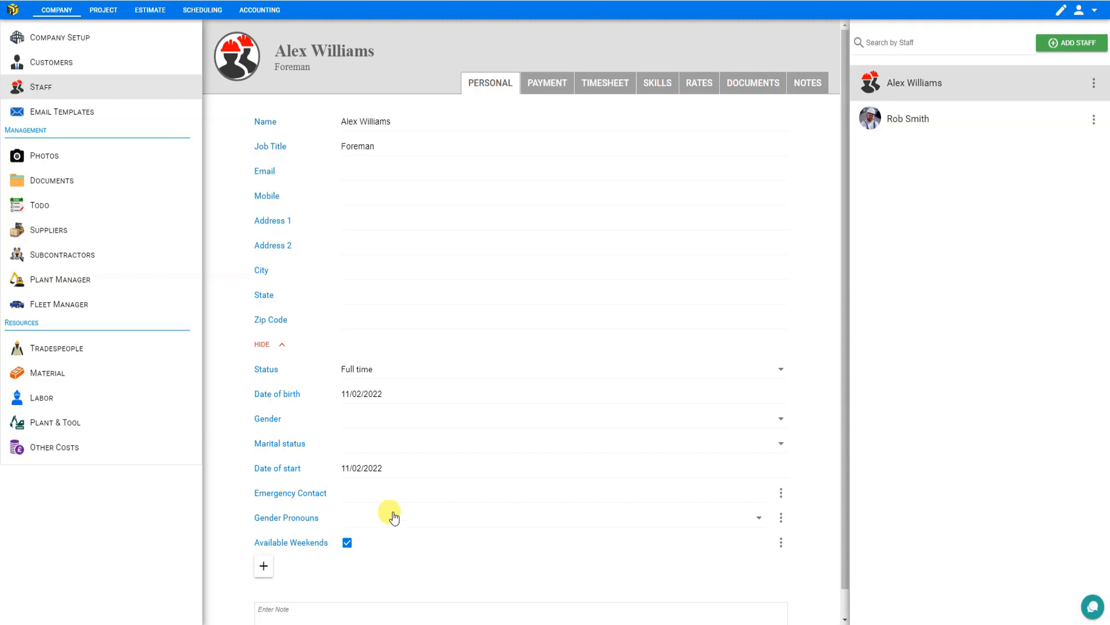
{"action": "left_click", "coordinate": [781, 492]}
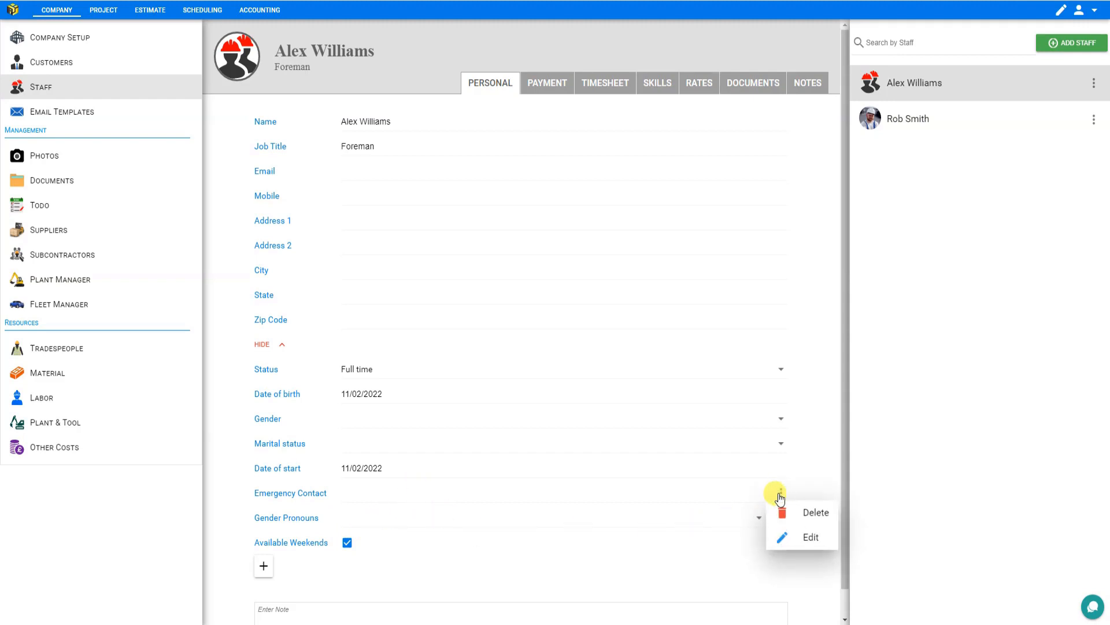
{"action": "left_click", "coordinate": [880, 121]}
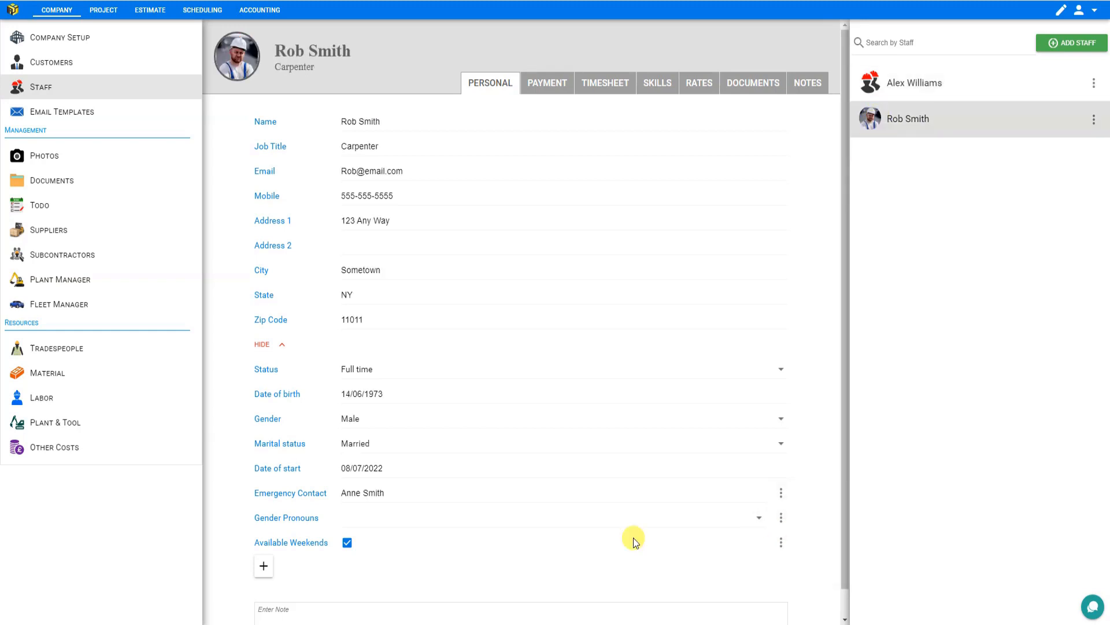
- Add a staff note recording who recommended this employee
{"action": "scroll", "coordinate": [461, 497], "scroll_direction": "down", "scroll_amount": 1}
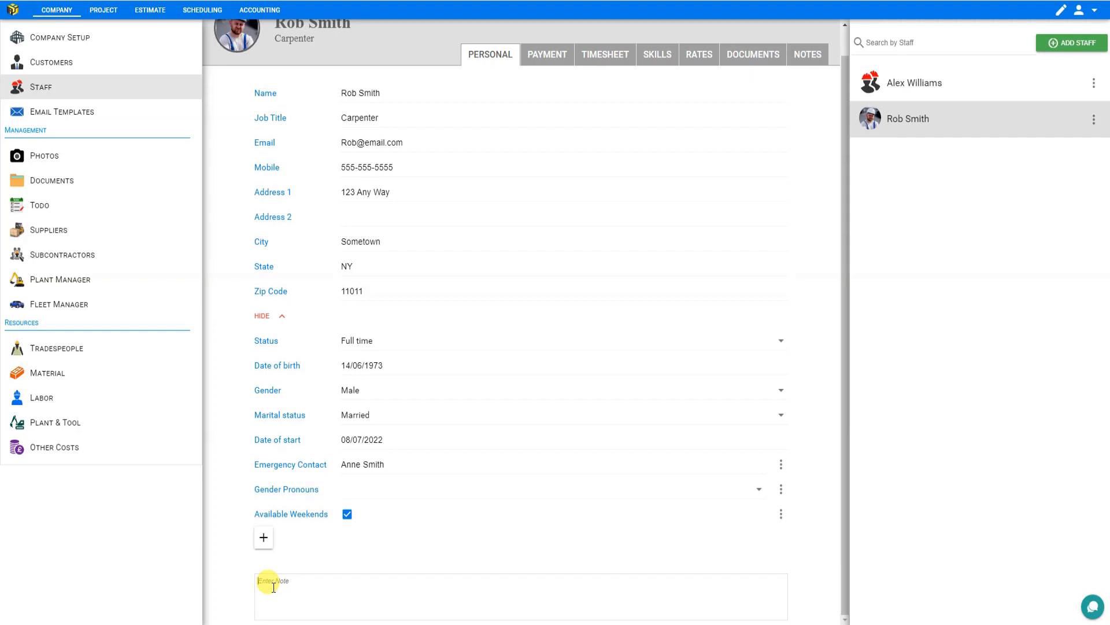
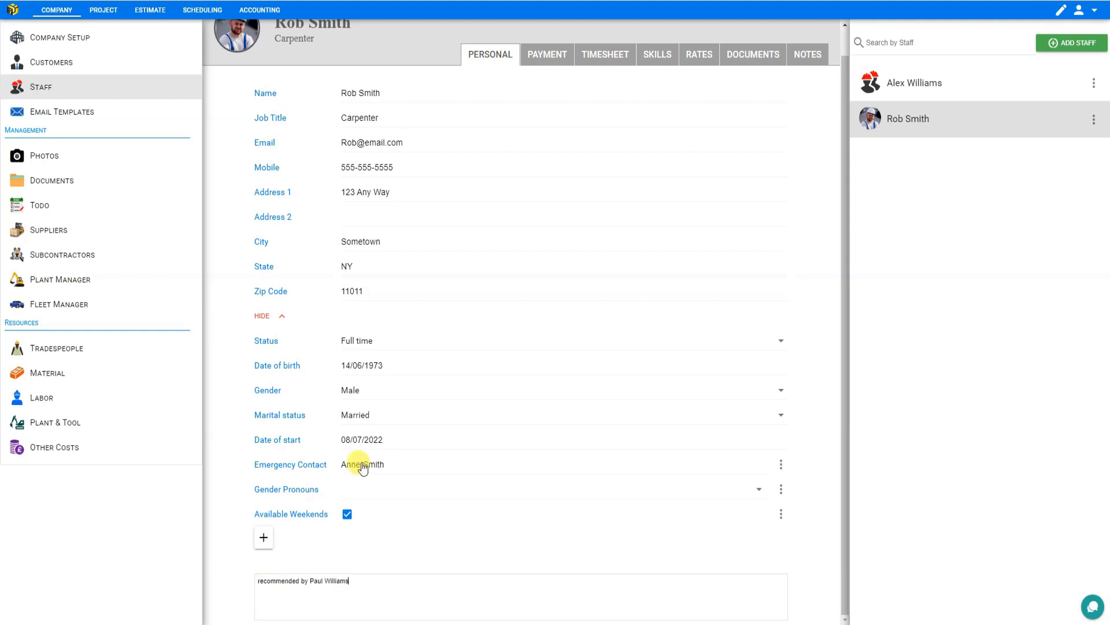
- Review the payroll and payment detail fields on the staff member's Payment tab
{"action": "left_click", "coordinate": [548, 53]}
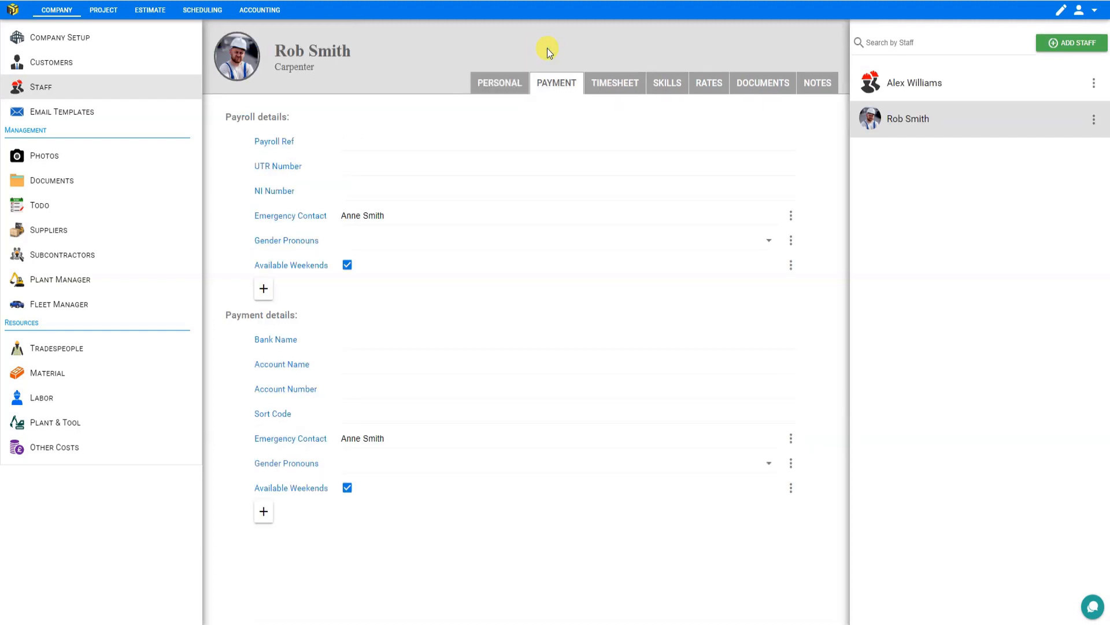
{"action": "left_click", "coordinate": [369, 137]}
{"action": "left_click", "coordinate": [368, 167]}
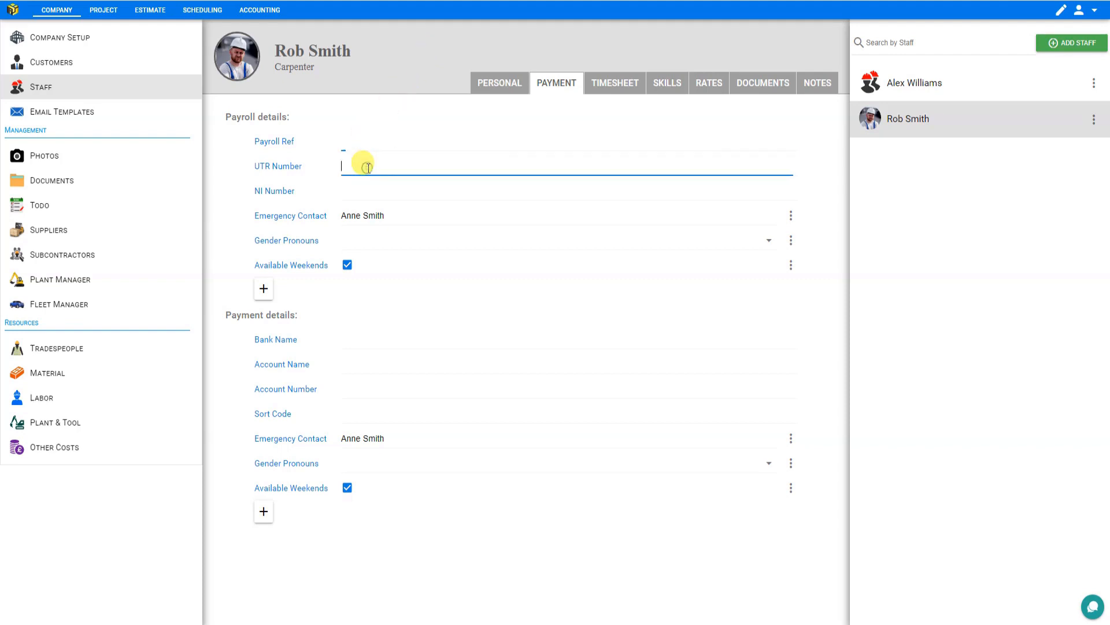
{"action": "left_click", "coordinate": [369, 189]}
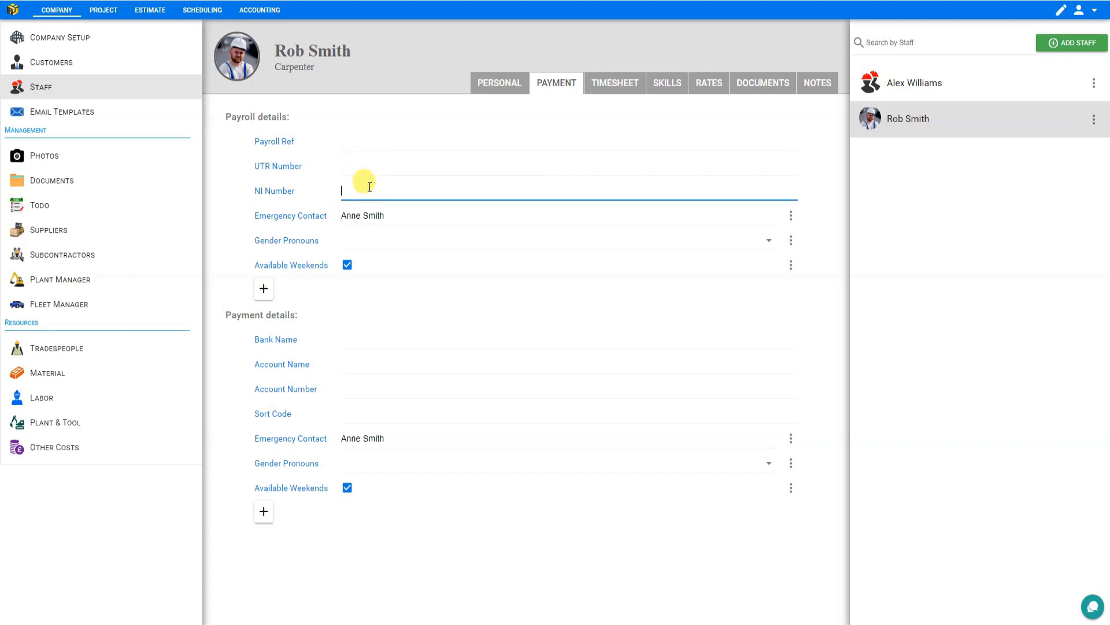
{"action": "left_click", "coordinate": [384, 334]}
{"action": "left_click", "coordinate": [378, 357]}
{"action": "left_click", "coordinate": [362, 385]}
{"action": "left_click", "coordinate": [364, 412]}
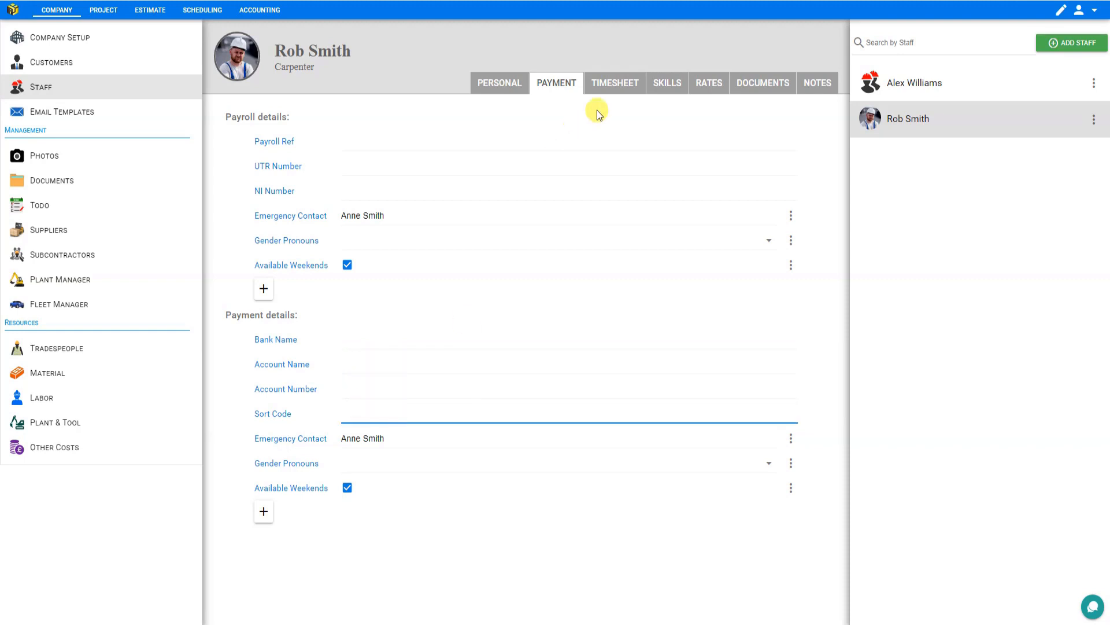
- Explore the timesheet's By Week, By Date and Report views and their date range options
{"action": "left_click", "coordinate": [614, 84]}
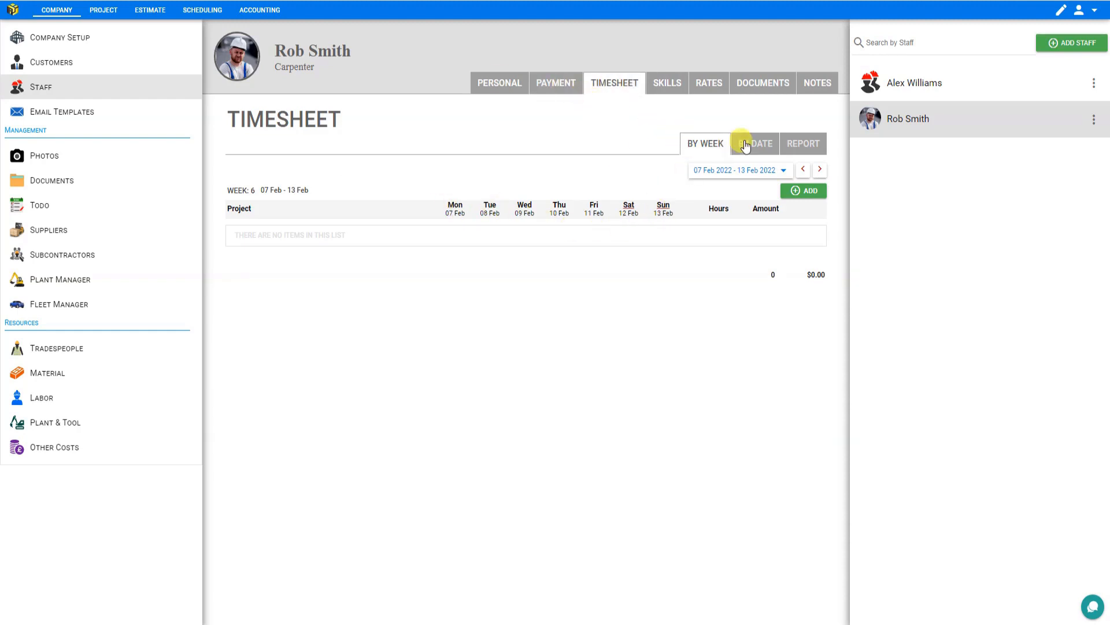
{"action": "left_click", "coordinate": [746, 146]}
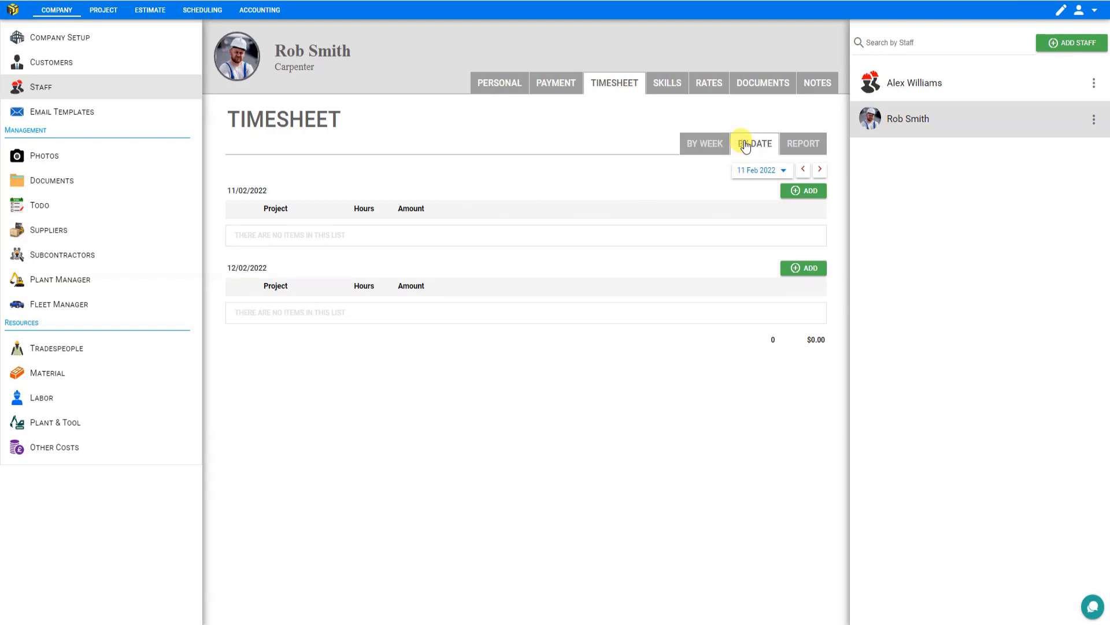
{"action": "left_click", "coordinate": [783, 171]}
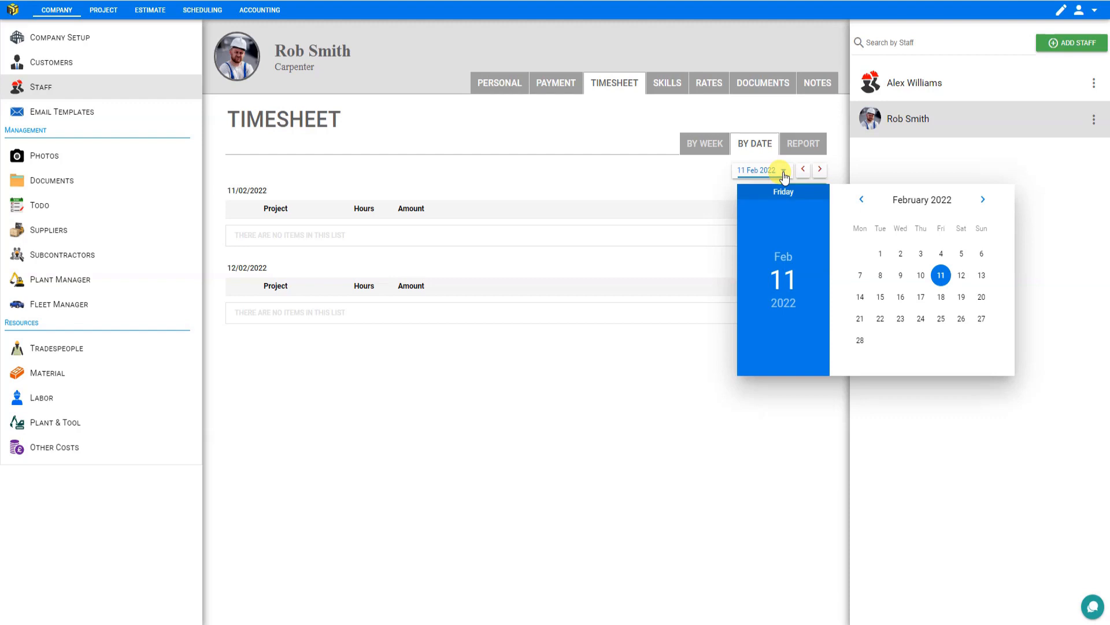
{"action": "left_click", "coordinate": [782, 172]}
{"action": "left_click", "coordinate": [802, 142]}
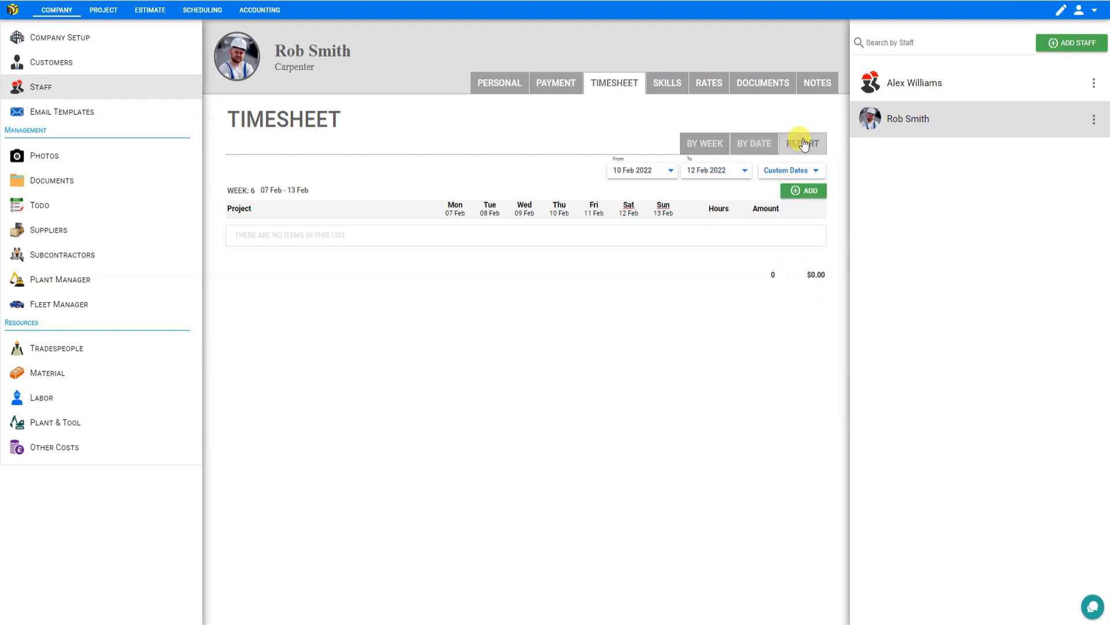
{"action": "left_click", "coordinate": [814, 172]}
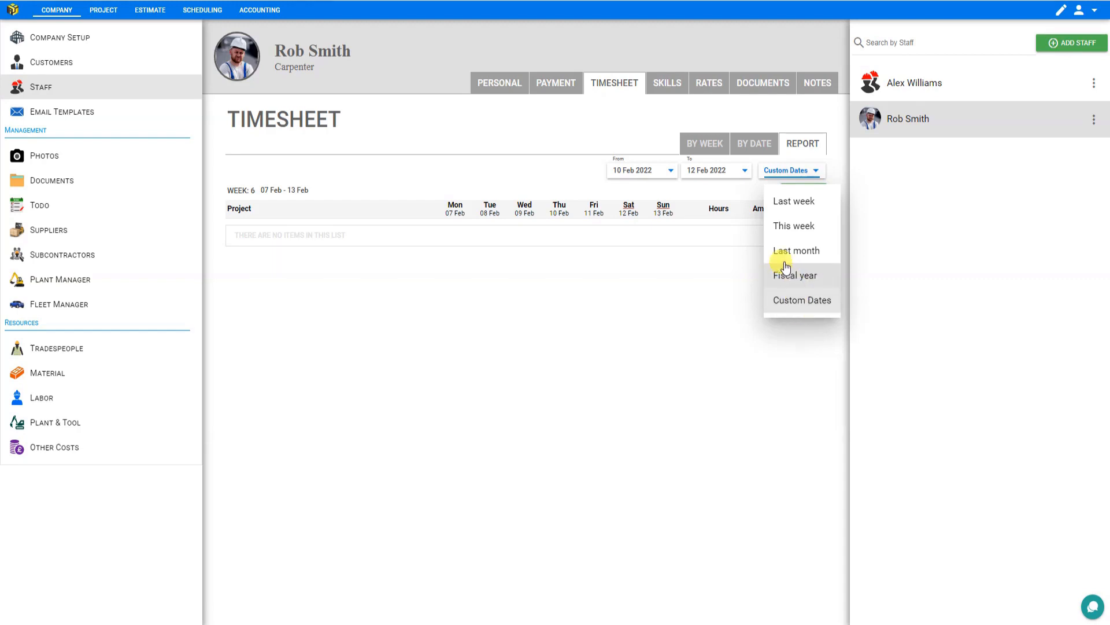
{"action": "left_click", "coordinate": [694, 146]}
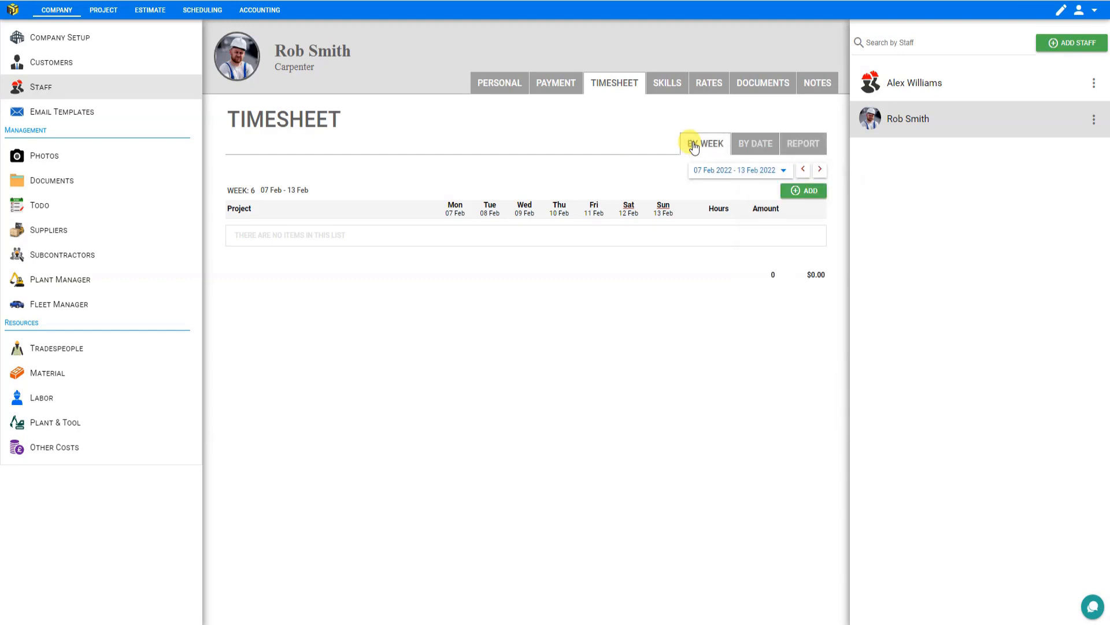
{"action": "left_click", "coordinate": [796, 196]}
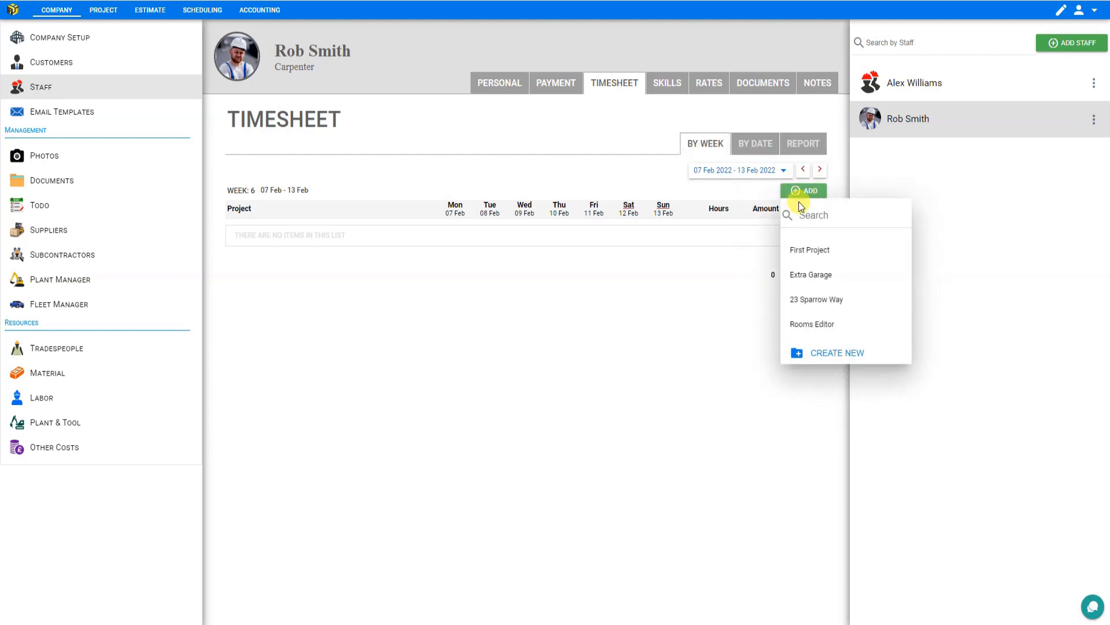
{"action": "left_click", "coordinate": [825, 305]}
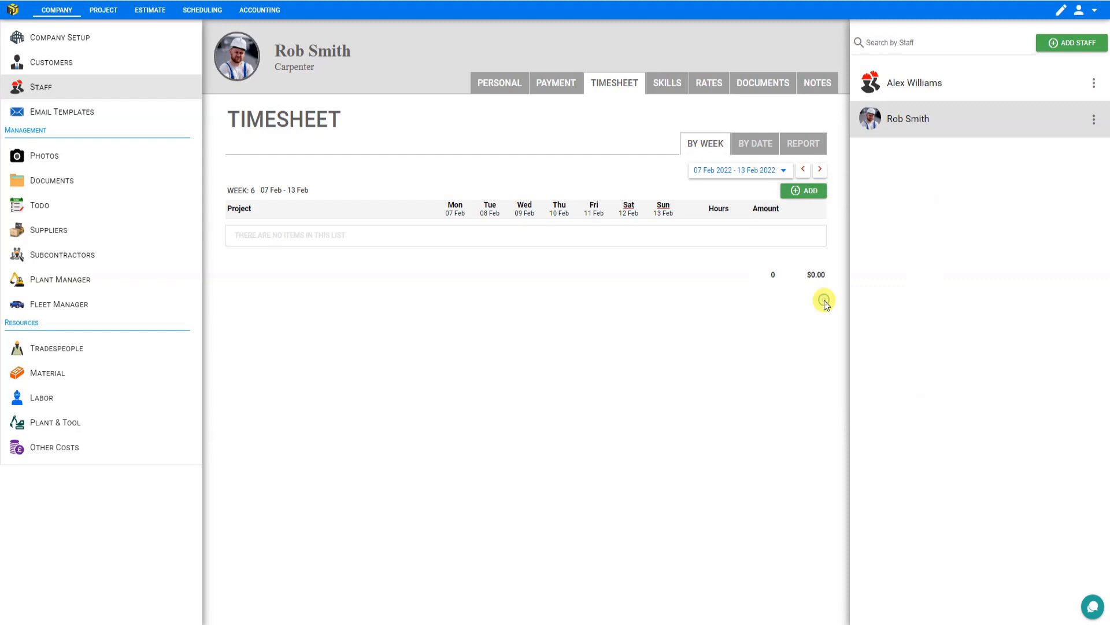
{"action": "left_click", "coordinate": [451, 226]}
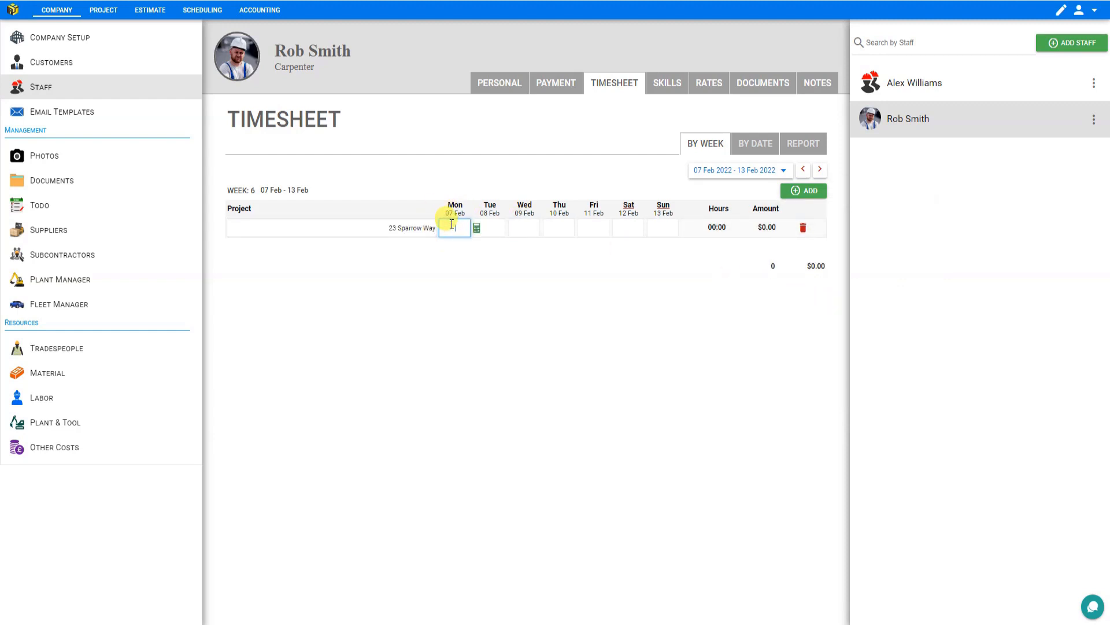
{"action": "type", "text": "8"}
{"action": "key", "text": "Tab"}
{"action": "type", "text": "8"}
{"action": "key", "text": "Tab"}
{"action": "type", "text": "8"}
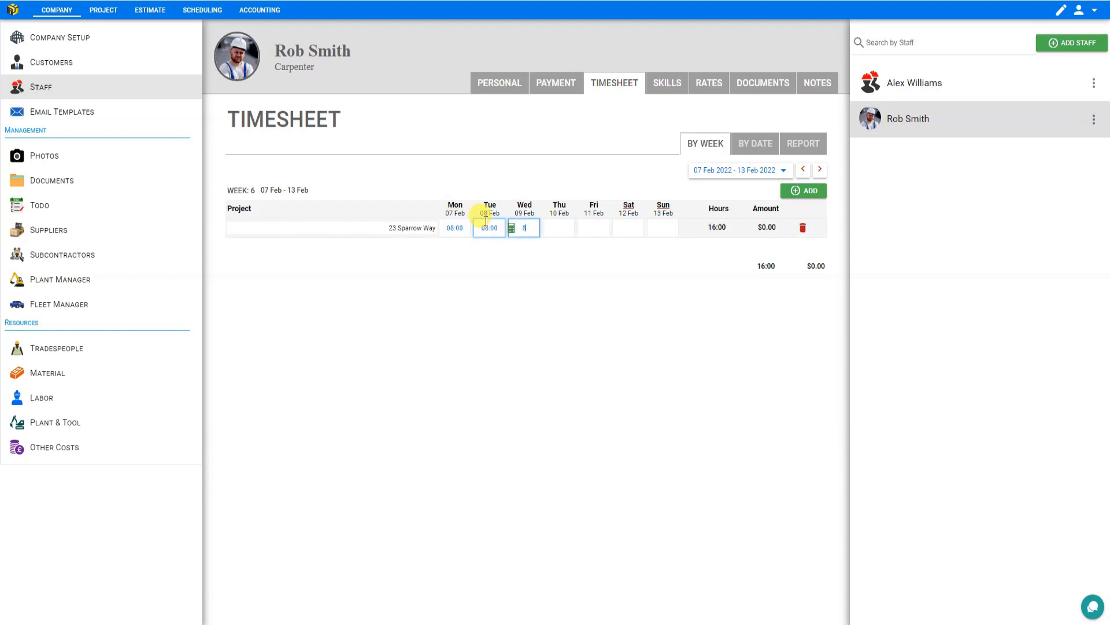
{"action": "key", "text": "Tab"}
{"action": "type", "text": "8"}
{"action": "key", "text": "Tab"}
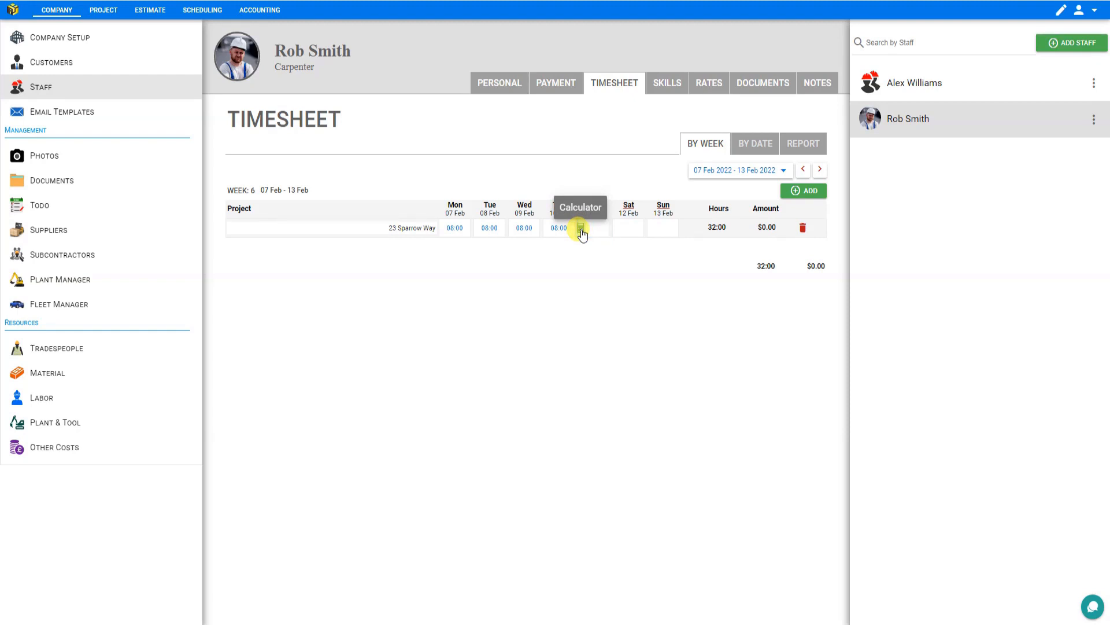
- Open a day's Worker Day breakdown and set the In time to 07:00 and the To time to 04:15
{"action": "left_click", "coordinate": [581, 228]}
{"action": "left_click", "coordinate": [538, 168]}
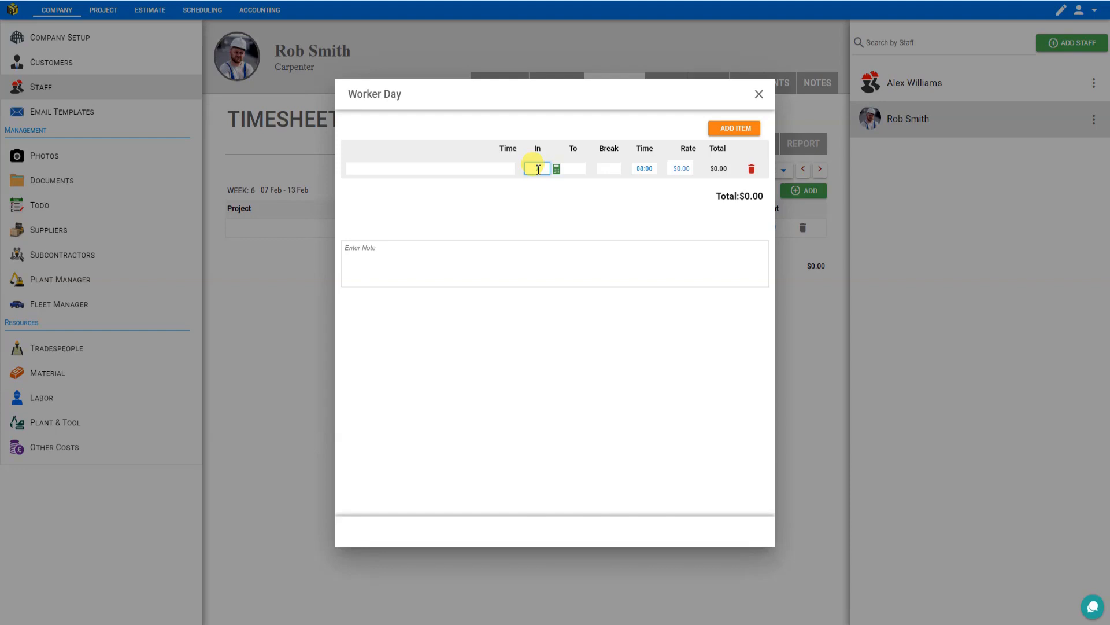
{"action": "type", "text": "7"}
{"action": "left_click", "coordinate": [576, 170]}
{"action": "left_click", "coordinate": [577, 169]}
{"action": "type", "text": "41"}
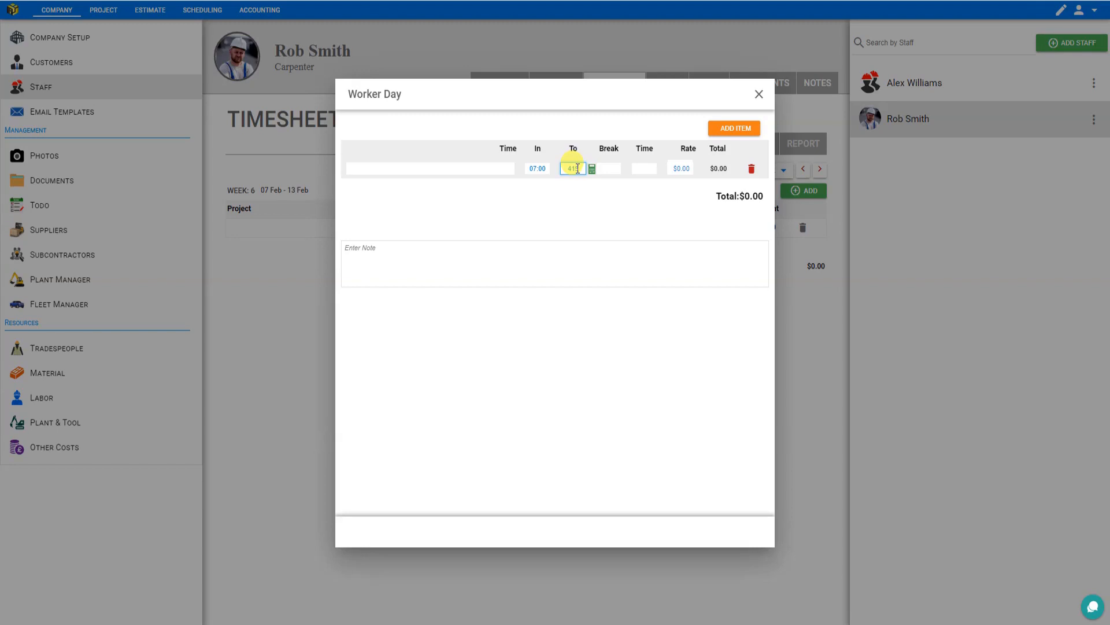
{"action": "left_click", "coordinate": [573, 169]}
{"action": "double_click", "coordinate": [576, 168]}
{"action": "type", "text": "415"}
{"action": "double_click", "coordinate": [576, 169]}
{"action": "type", "text": "4.1"}
{"action": "type", "text": "5"}
{"action": "double_click", "coordinate": [577, 168]}
{"action": "type", "text": "4.15"}
- Set the Worker Day break to 01:00 and choose Normal Hours as the entry type
{"action": "left_click", "coordinate": [606, 169]}
{"action": "type", "text": "01:00"}
{"action": "left_click", "coordinate": [423, 170]}
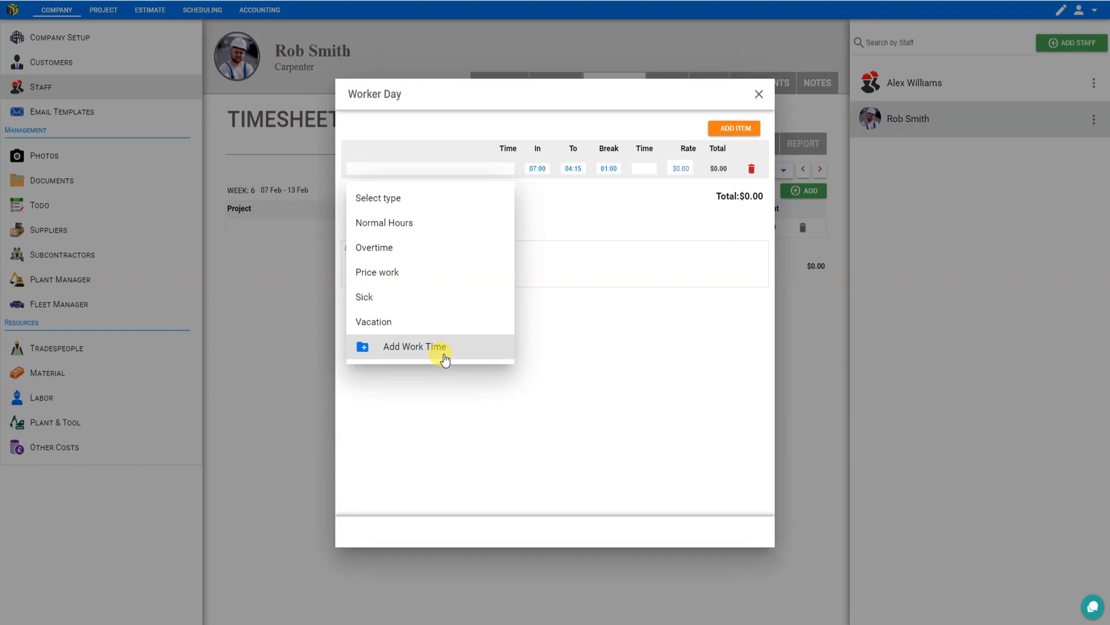
{"action": "left_click", "coordinate": [403, 224]}
{"action": "left_click", "coordinate": [681, 171]}
{"action": "left_click", "coordinate": [681, 172]}
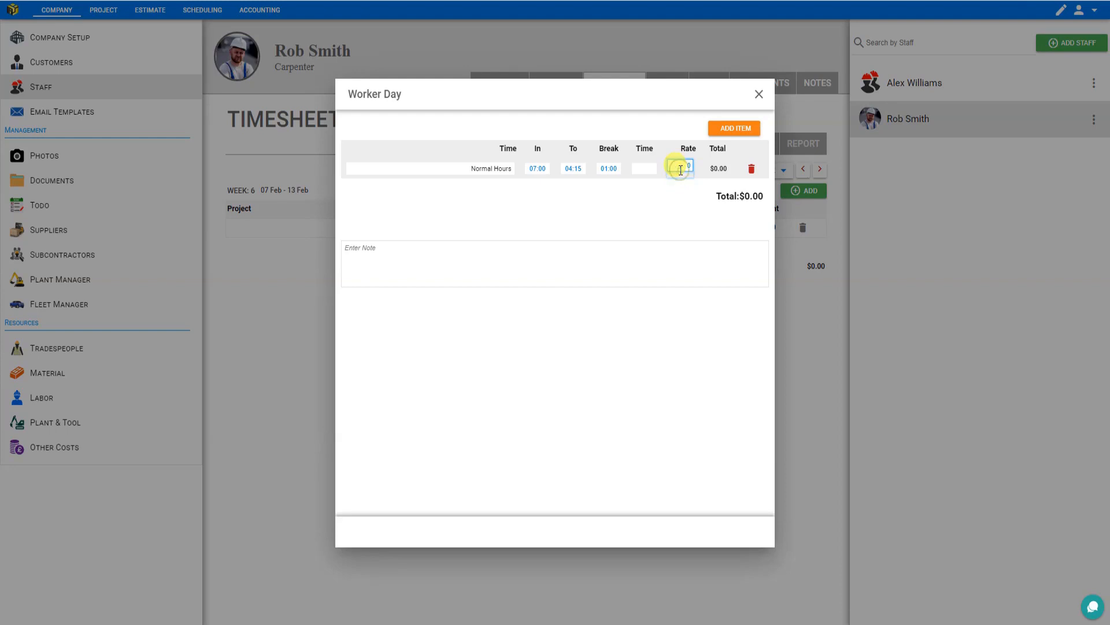
{"action": "type", "text": "4"}
{"action": "left_click", "coordinate": [688, 197]}
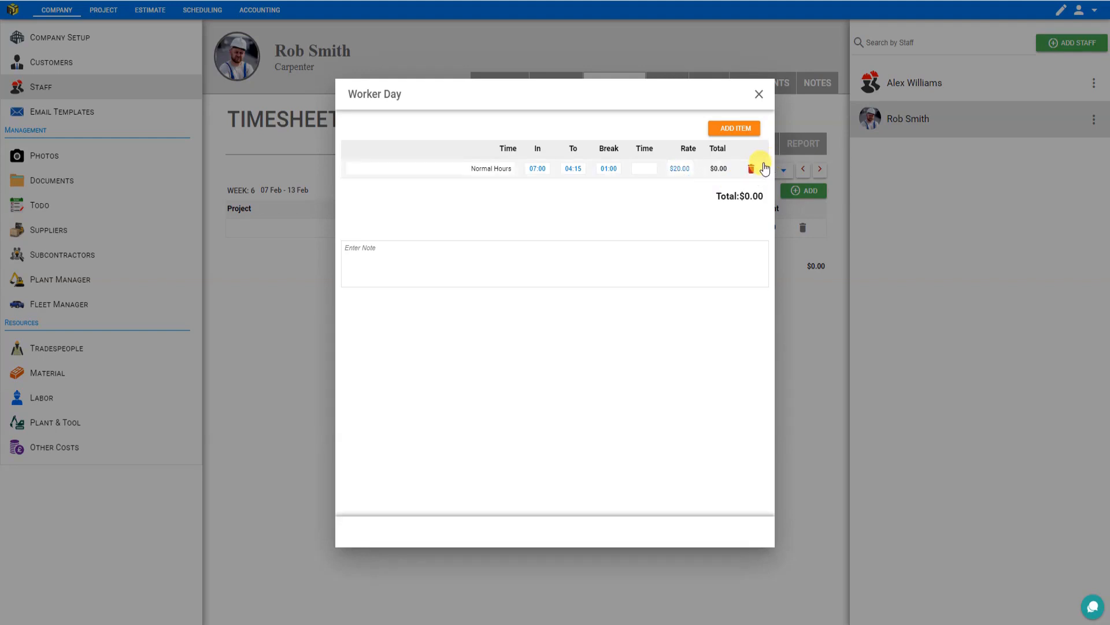
- Correct the To time to 16:15 and close the Worker Day dialog
{"action": "left_click", "coordinate": [569, 168]}
{"action": "left_click", "coordinate": [532, 170]}
{"action": "left_click", "coordinate": [572, 167]}
{"action": "double_click", "coordinate": [573, 166]}
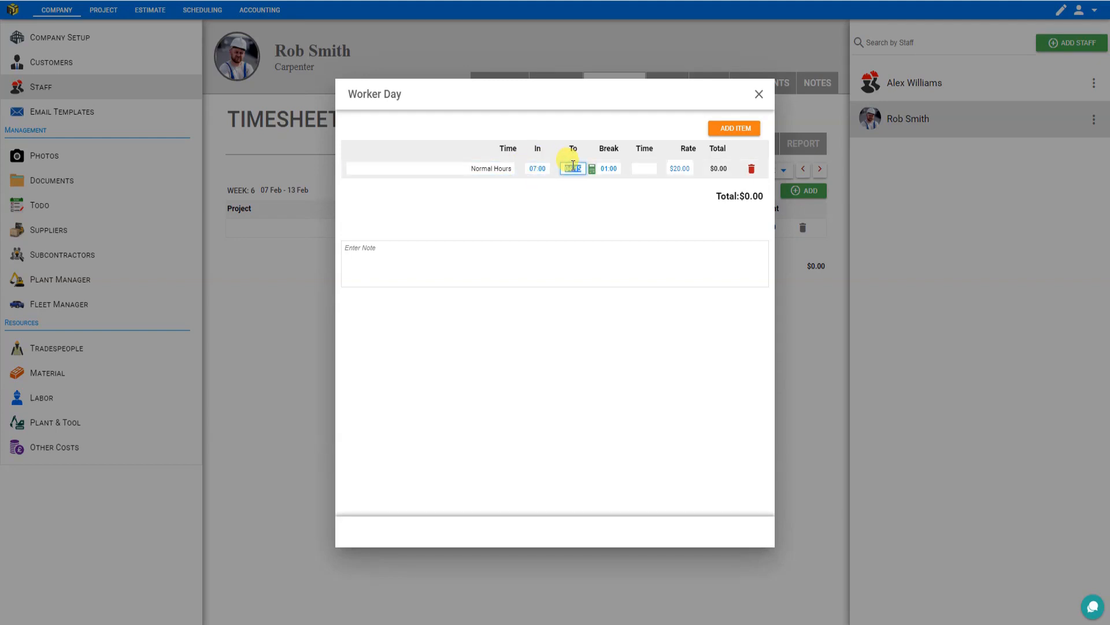
{"action": "type", "text": "16:15"}
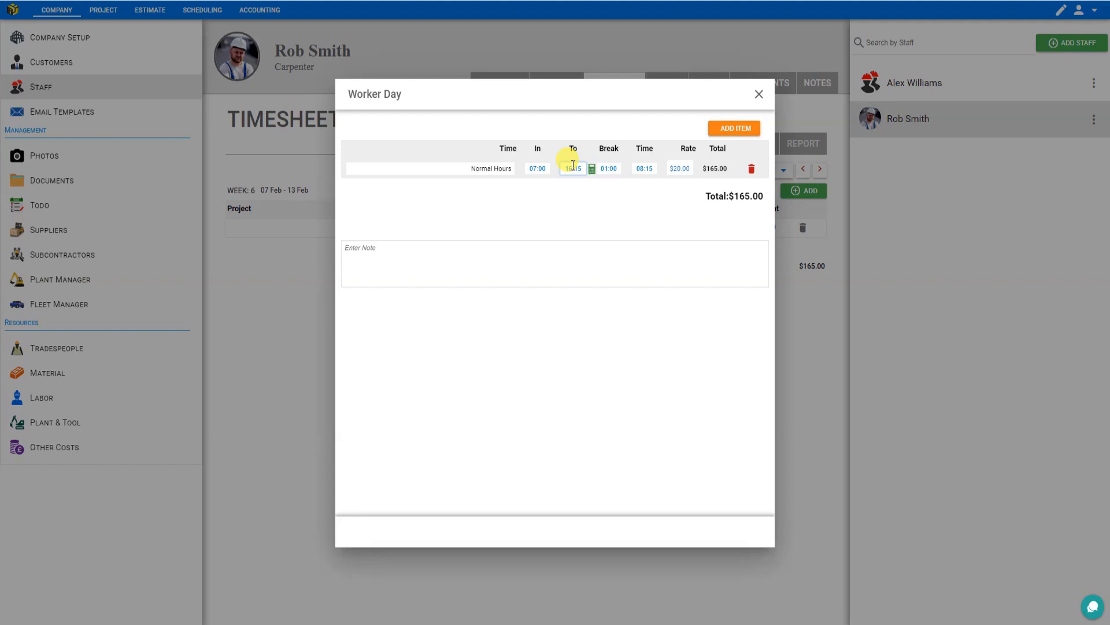
{"action": "left_click", "coordinate": [654, 168]}
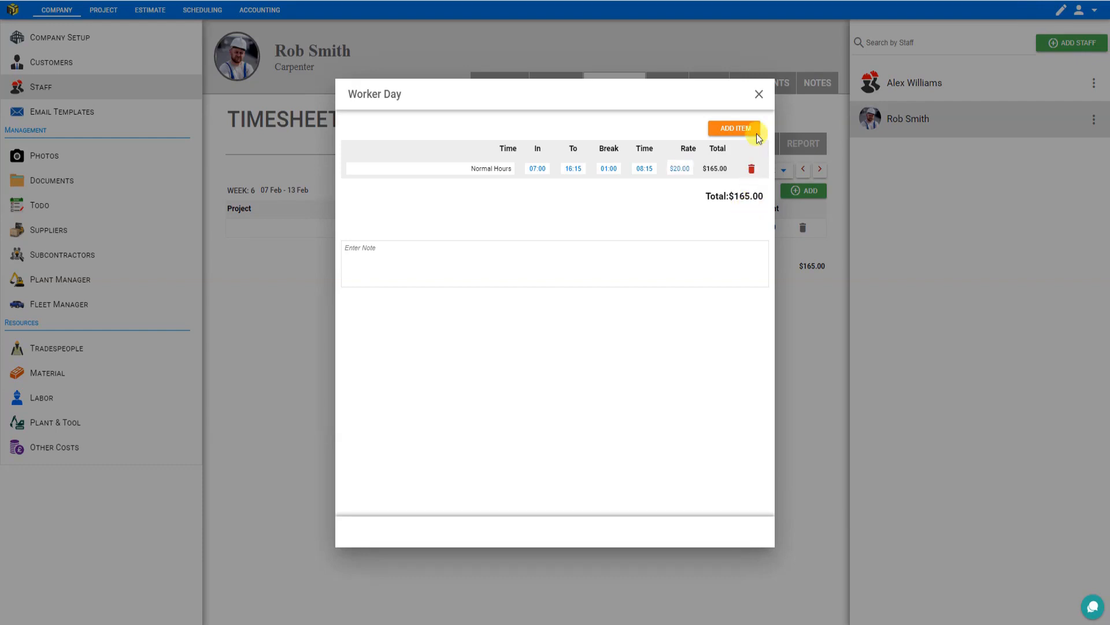
{"action": "left_click", "coordinate": [756, 95]}
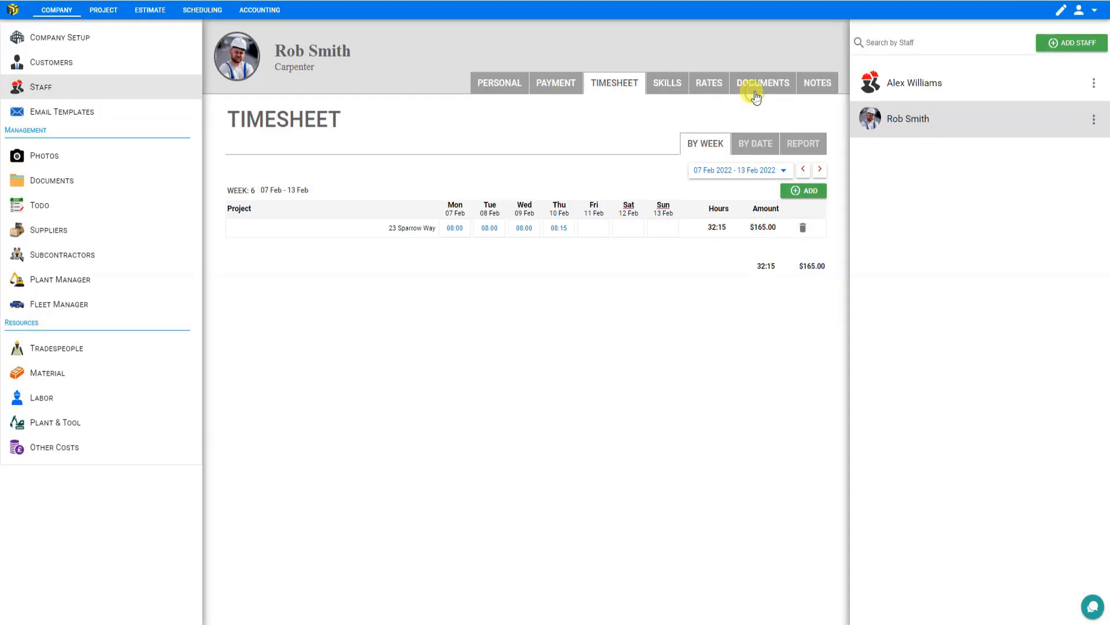
- On the Rates tab, set the Normal Hours rate to 20
{"action": "left_click", "coordinate": [707, 85]}
{"action": "left_click", "coordinate": [736, 152]}
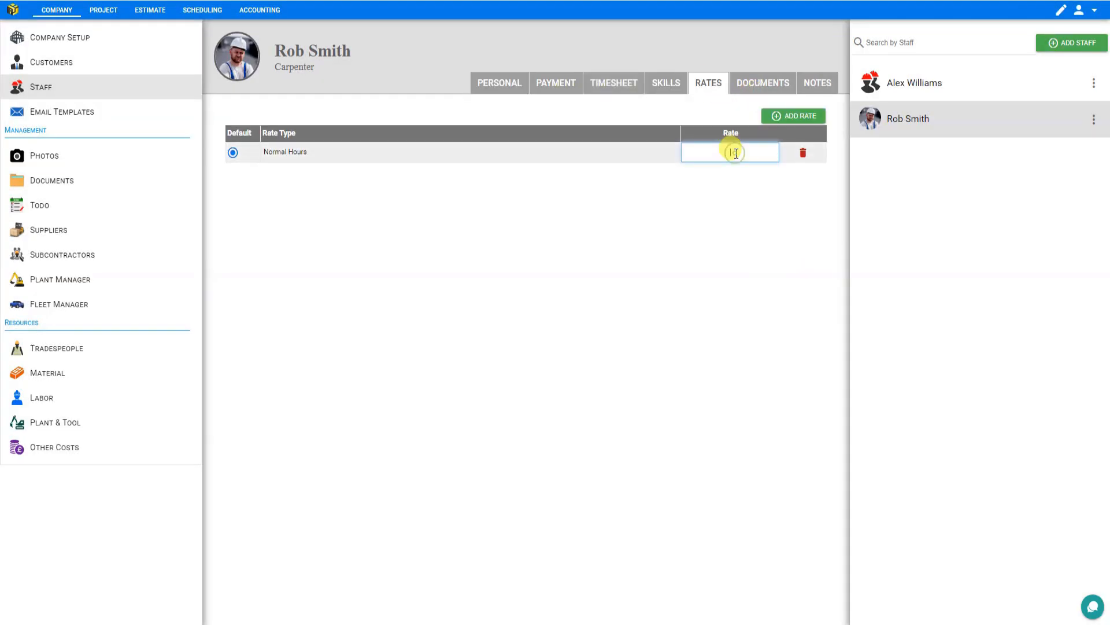
{"action": "type", "text": "20"}
- Add an Overtime rate of 30 for the staff member
{"action": "left_click", "coordinate": [784, 116]}
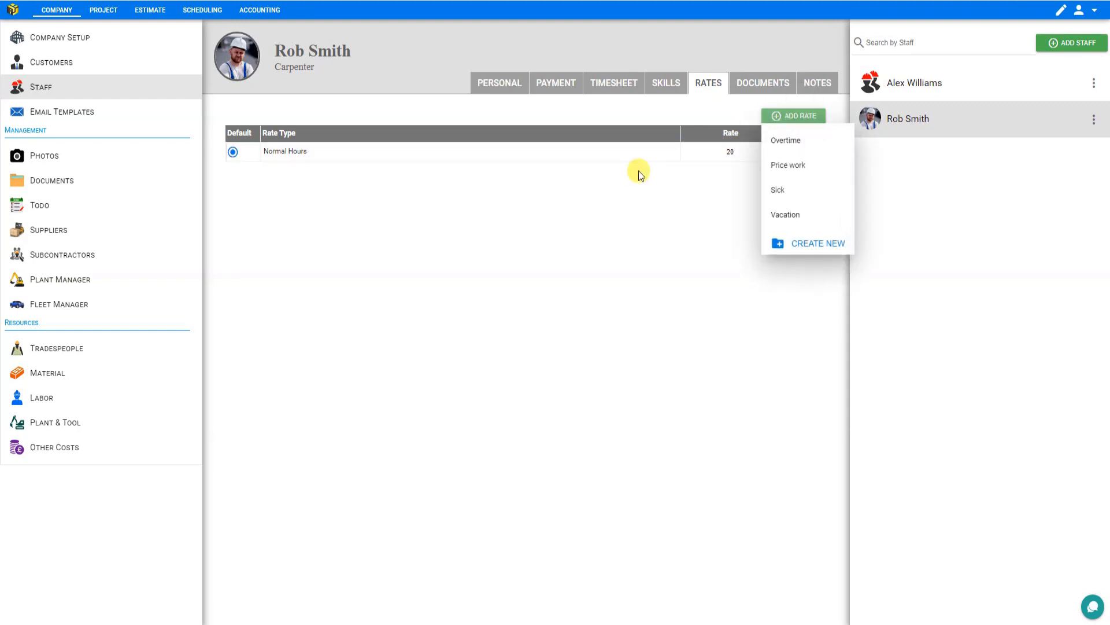
{"action": "left_click", "coordinate": [797, 143]}
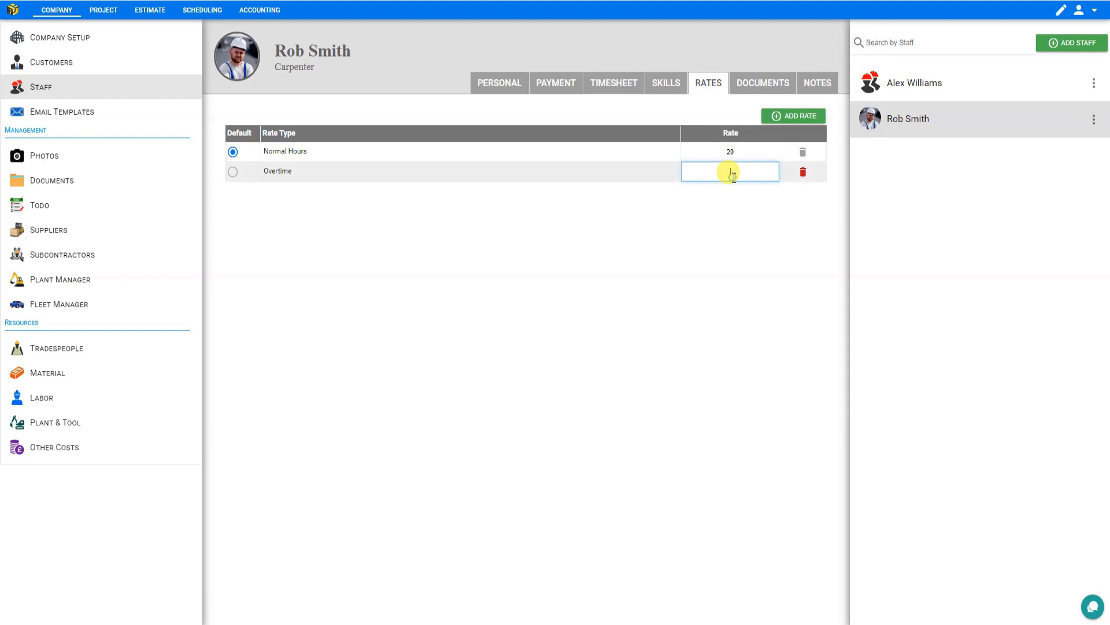
{"action": "type", "text": "30"}
{"action": "left_click", "coordinate": [778, 116]}
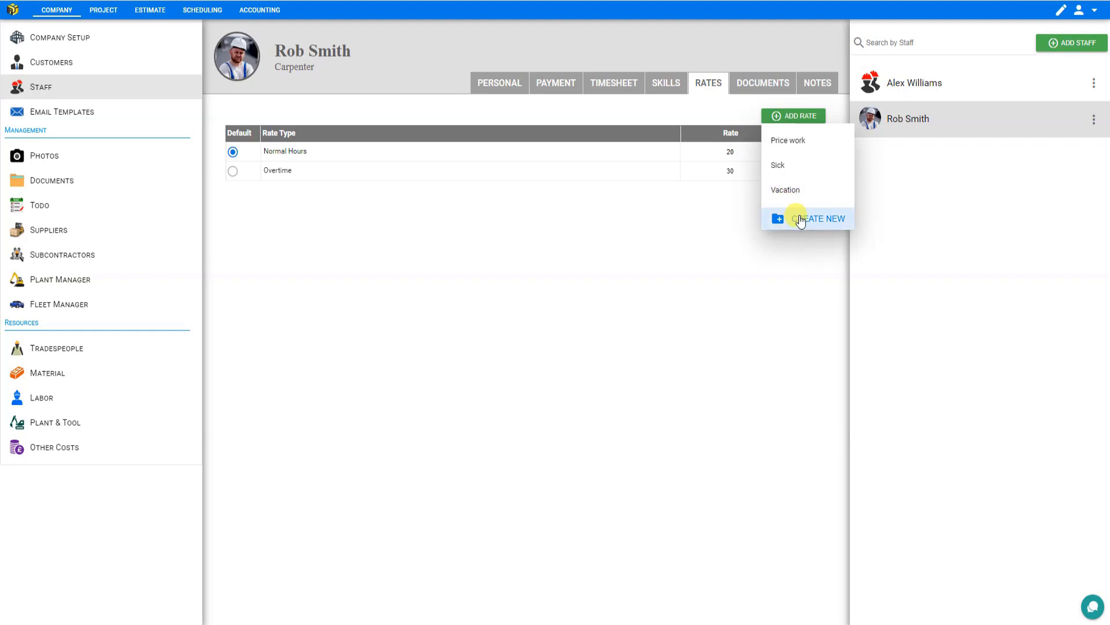
{"action": "left_click", "coordinate": [618, 87]}
{"action": "left_click", "coordinate": [593, 227]}
{"action": "key", "text": "Tab"}
{"action": "type", "text": "8"}
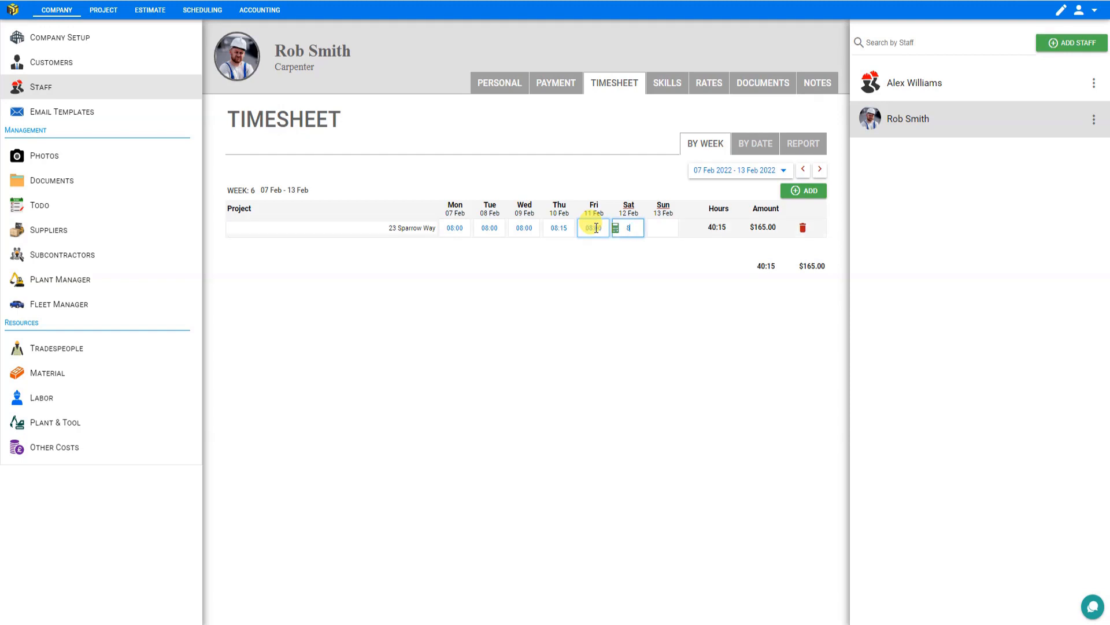
{"action": "left_click", "coordinate": [630, 258]}
{"action": "left_click", "coordinate": [624, 228]}
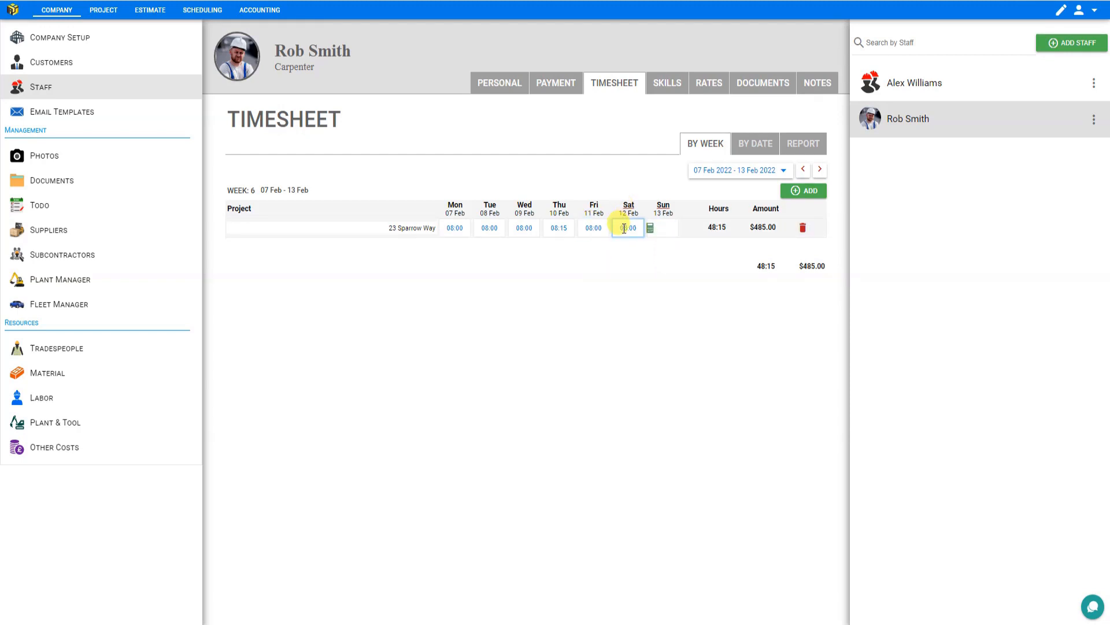
- Change Saturday's Worker Day entry type to Overtime and close the dialog
{"action": "left_click", "coordinate": [618, 226]}
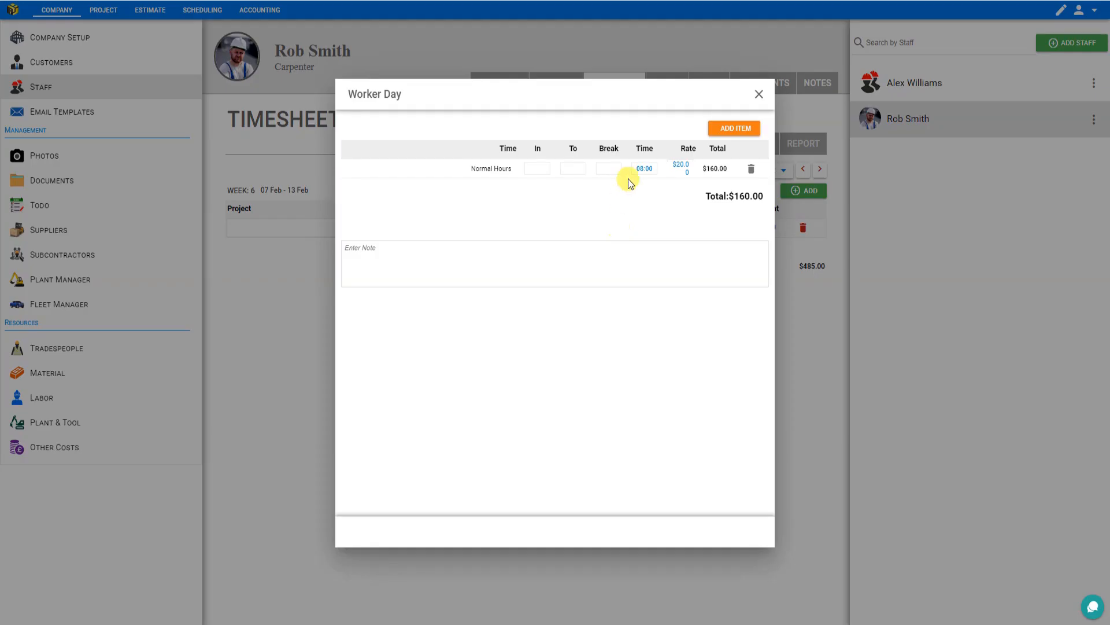
{"action": "left_click", "coordinate": [495, 170]}
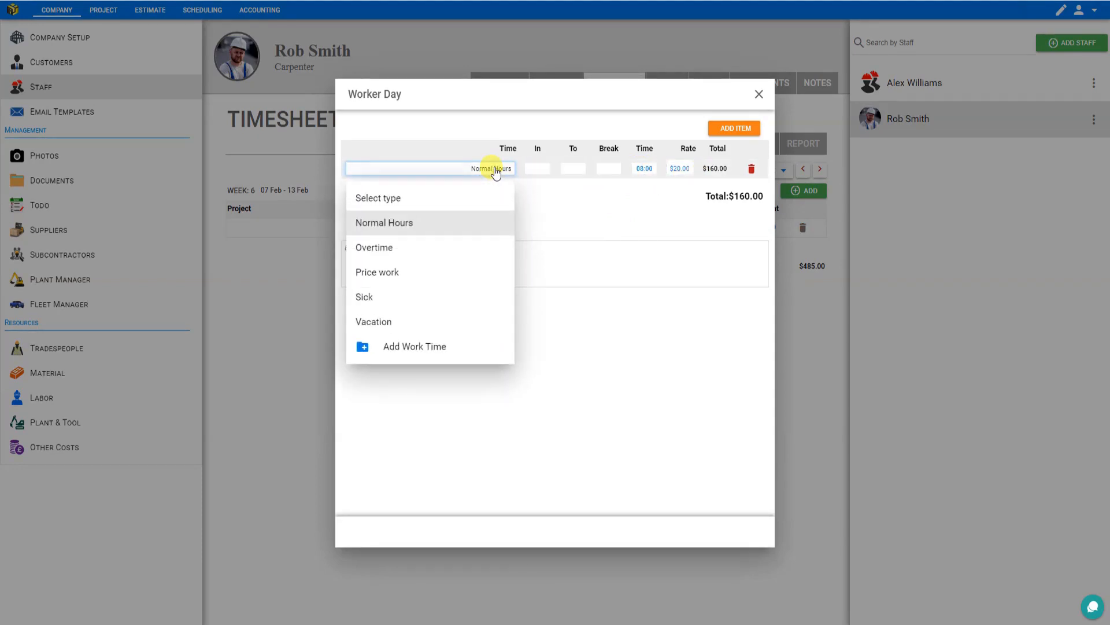
{"action": "left_click", "coordinate": [355, 248]}
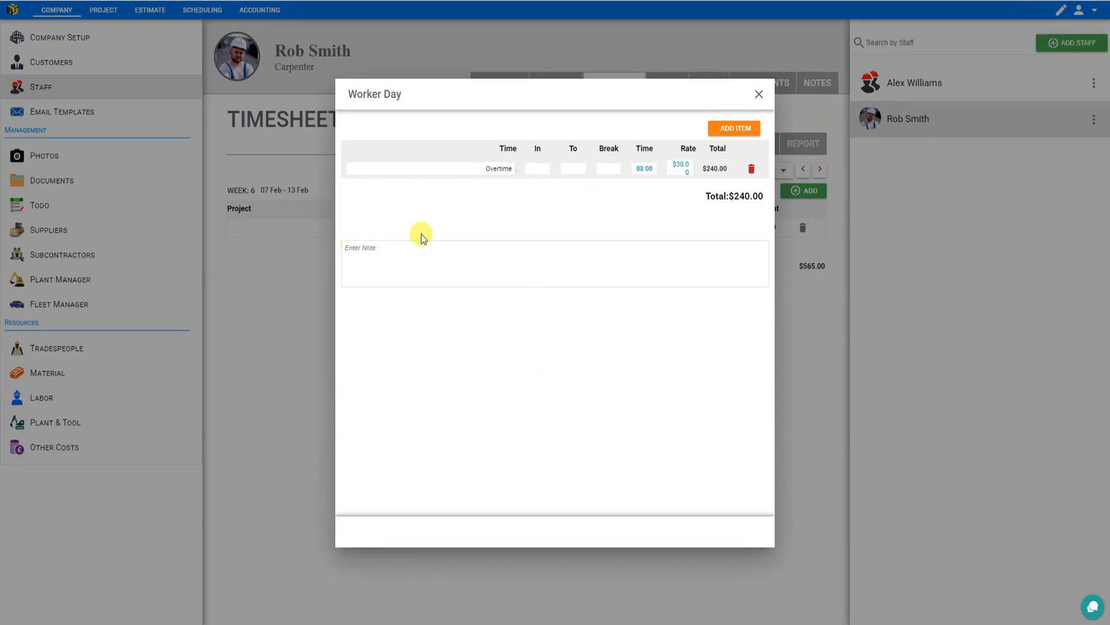
{"action": "left_click", "coordinate": [680, 170]}
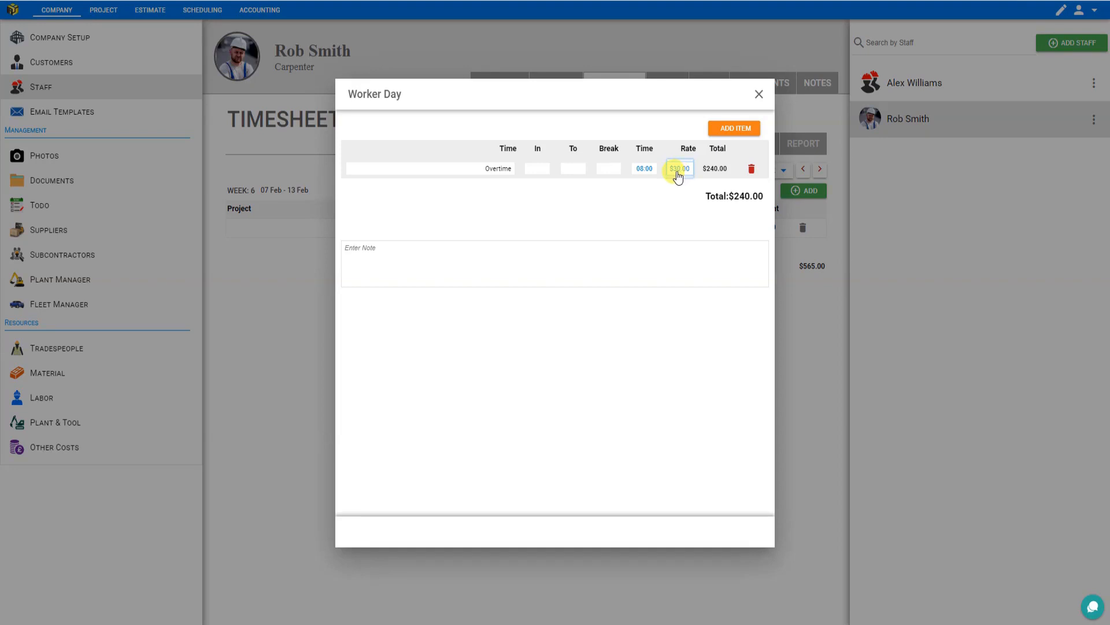
{"action": "left_click", "coordinate": [730, 196]}
{"action": "left_click", "coordinate": [758, 94]}
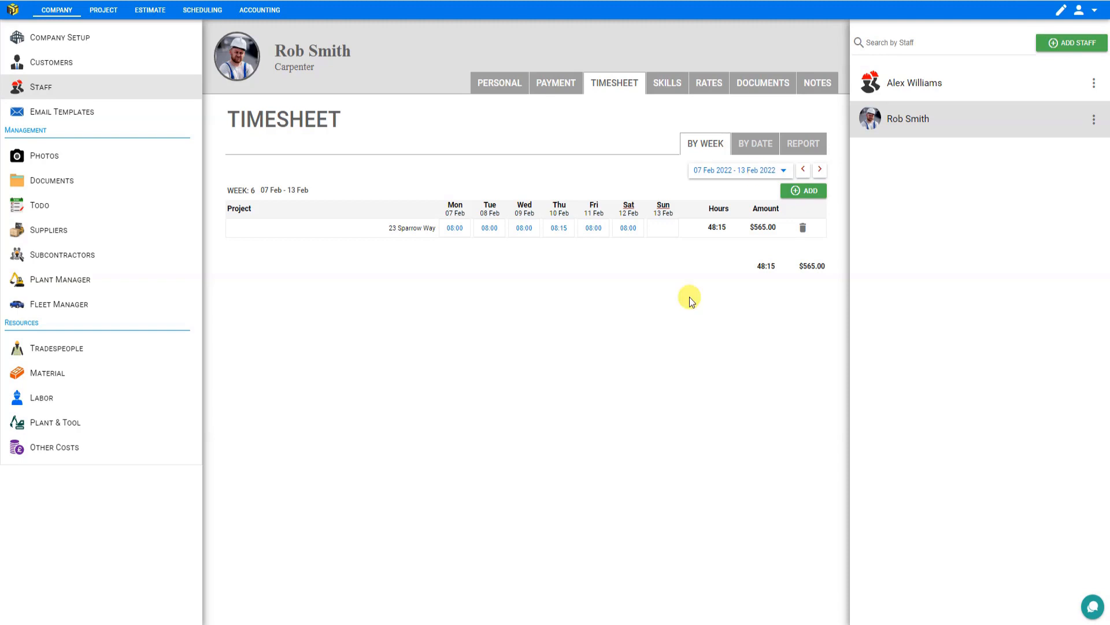
{"action": "left_click", "coordinate": [804, 231]}
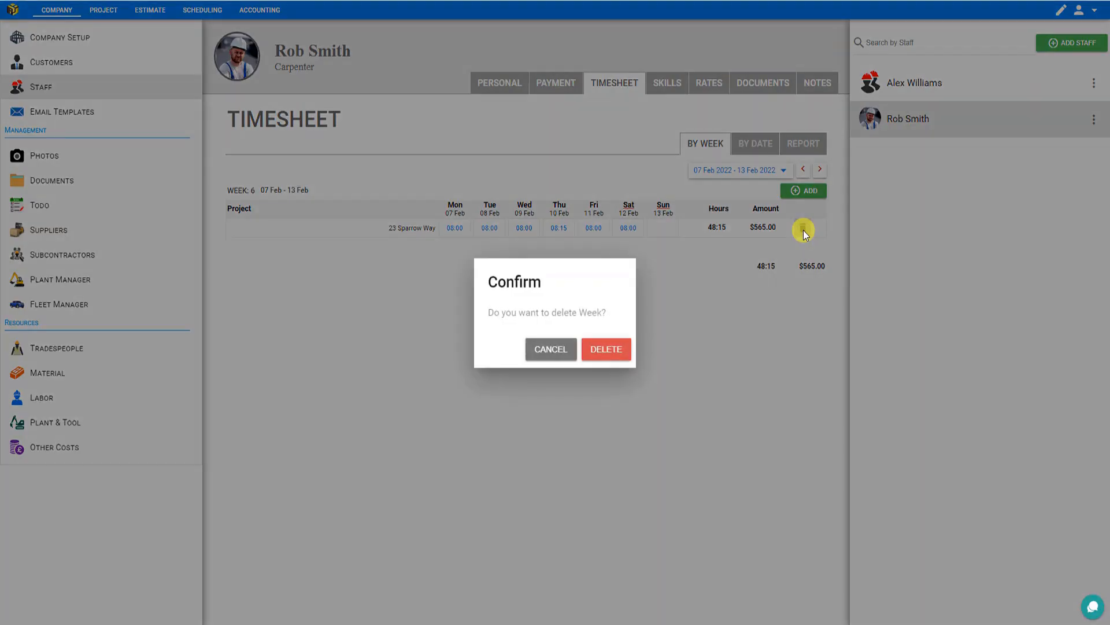
{"action": "left_click", "coordinate": [608, 349]}
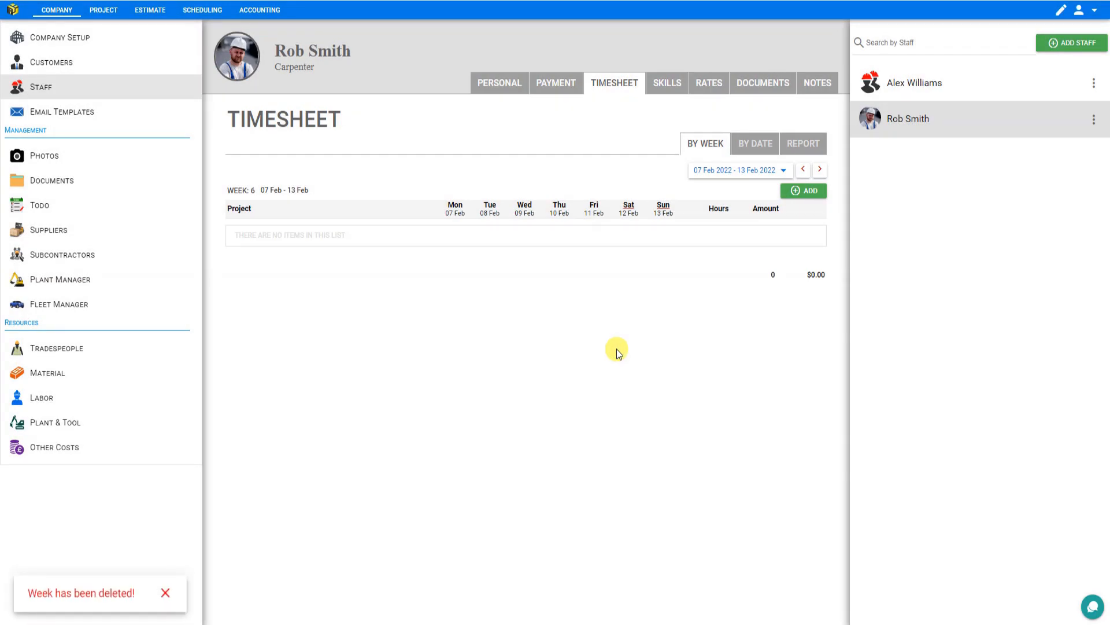
- Switch the timesheet to the week of 06 Feb 2023 – 12 Feb 2023 using the date picker
{"action": "left_click", "coordinate": [780, 172]}
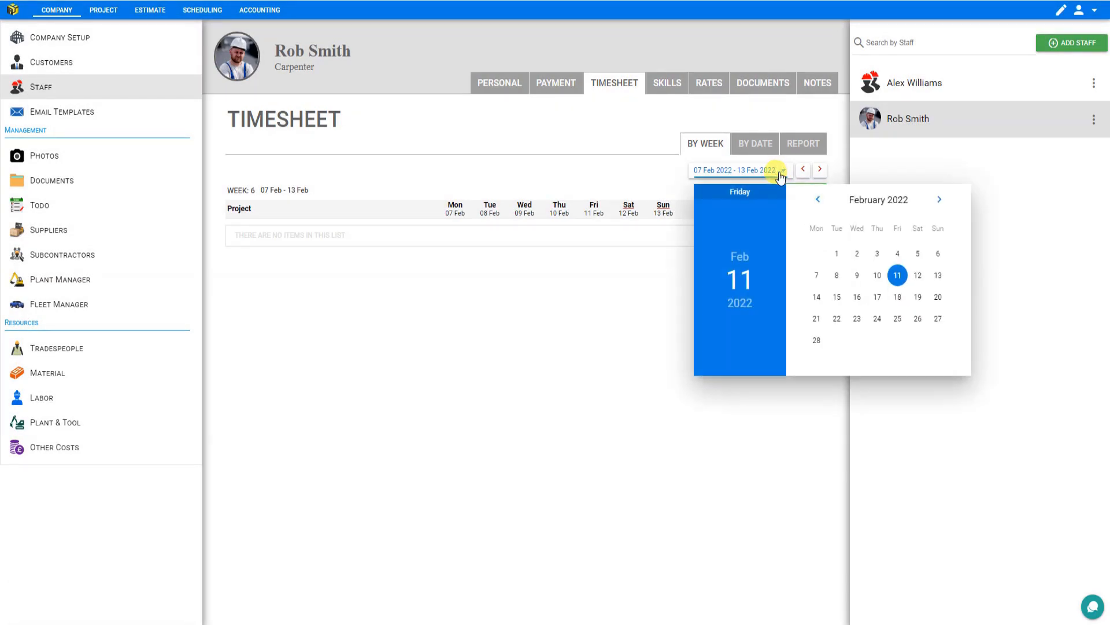
{"action": "left_click", "coordinate": [740, 302]}
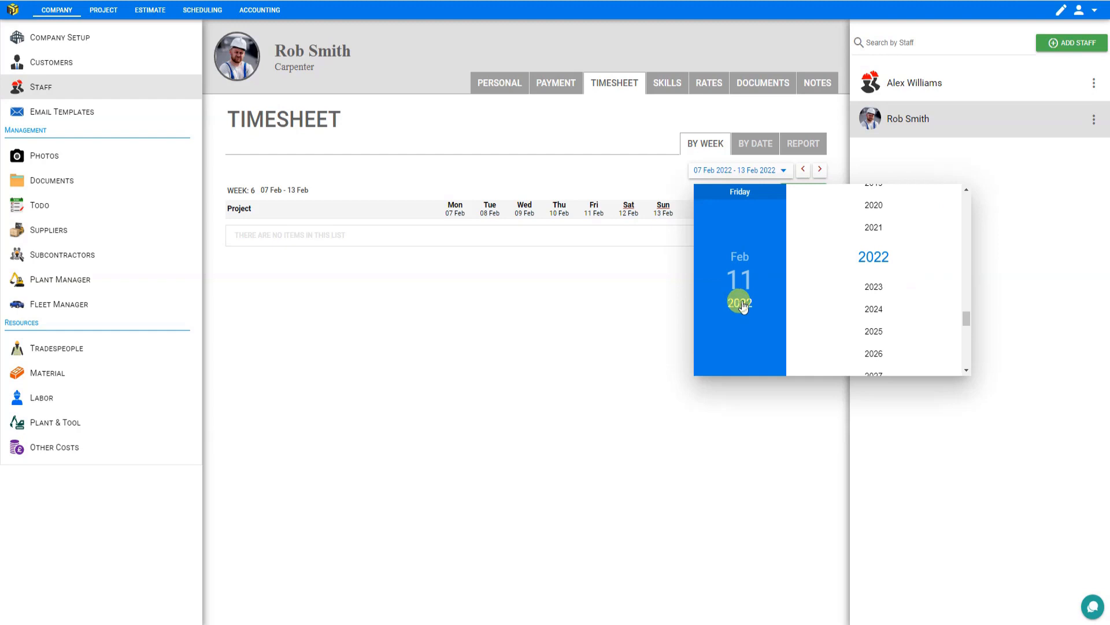
{"action": "left_click", "coordinate": [874, 287]}
{"action": "left_click", "coordinate": [816, 277]}
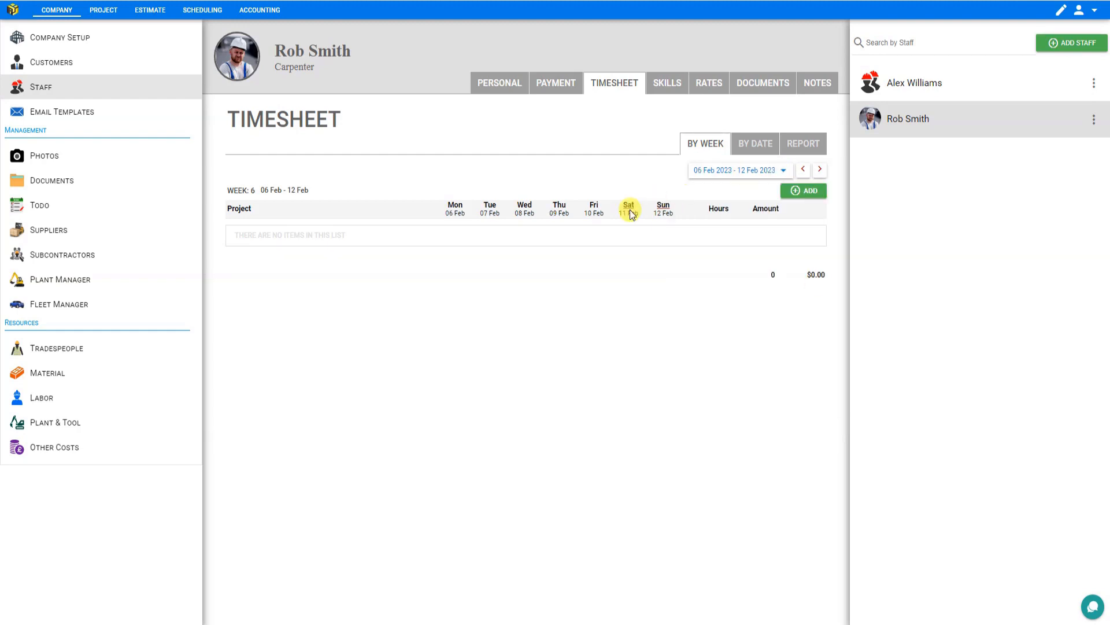
{"action": "left_click", "coordinate": [802, 190]}
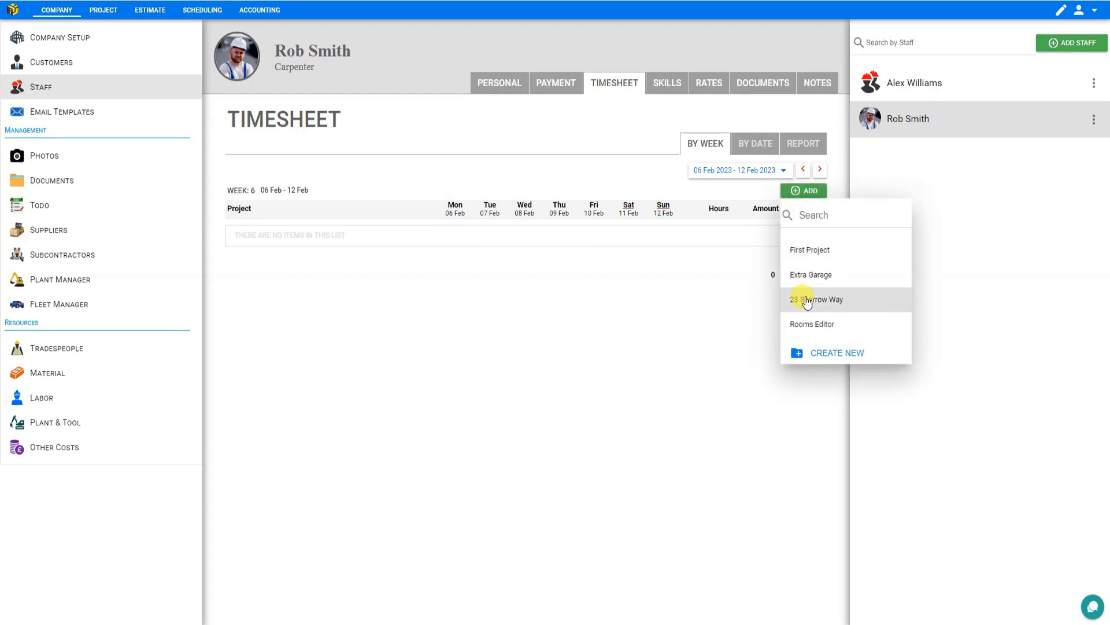
{"action": "left_click", "coordinate": [805, 298]}
{"action": "left_click", "coordinate": [464, 228]}
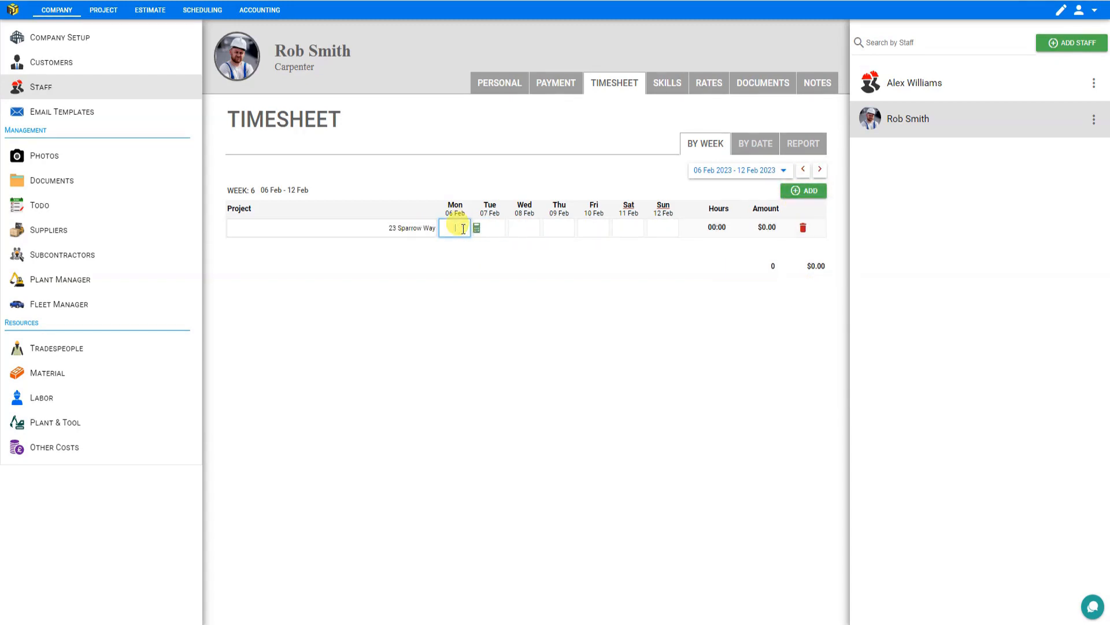
{"action": "type", "text": "8"}
{"action": "key", "text": "Tab"}
{"action": "type", "text": "8"}
{"action": "key", "text": "Tab"}
{"action": "type", "text": "8"}
{"action": "key", "text": "Tab"}
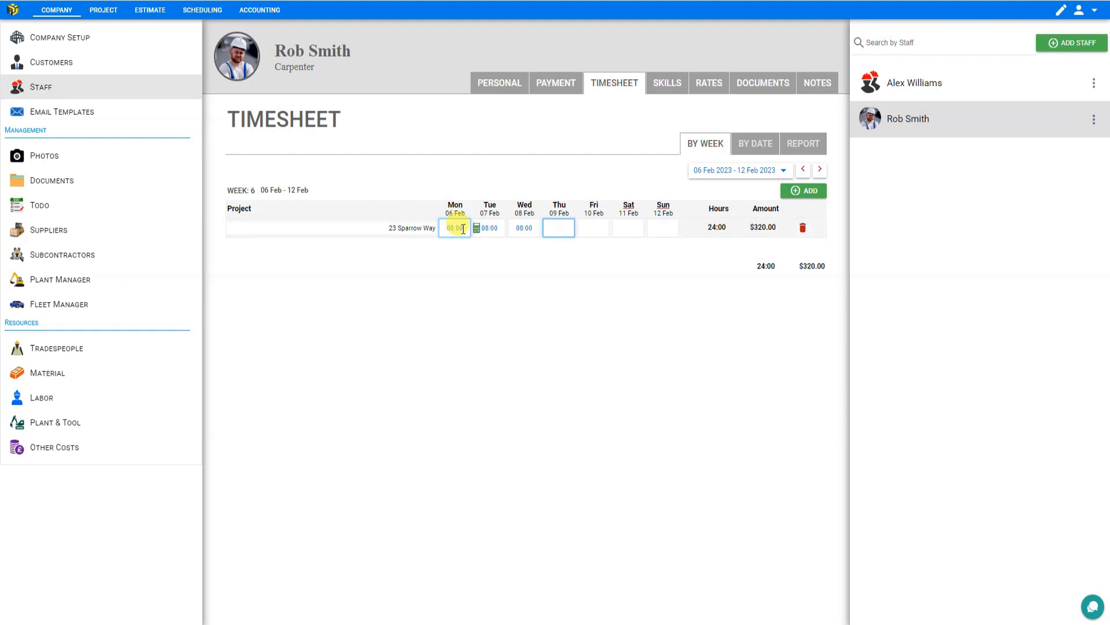
{"action": "type", "text": "815"}
{"action": "key", "text": "Tab"}
{"action": "type", "text": "8"}
{"action": "key", "text": "Tab"}
{"action": "key", "text": "Tab"}
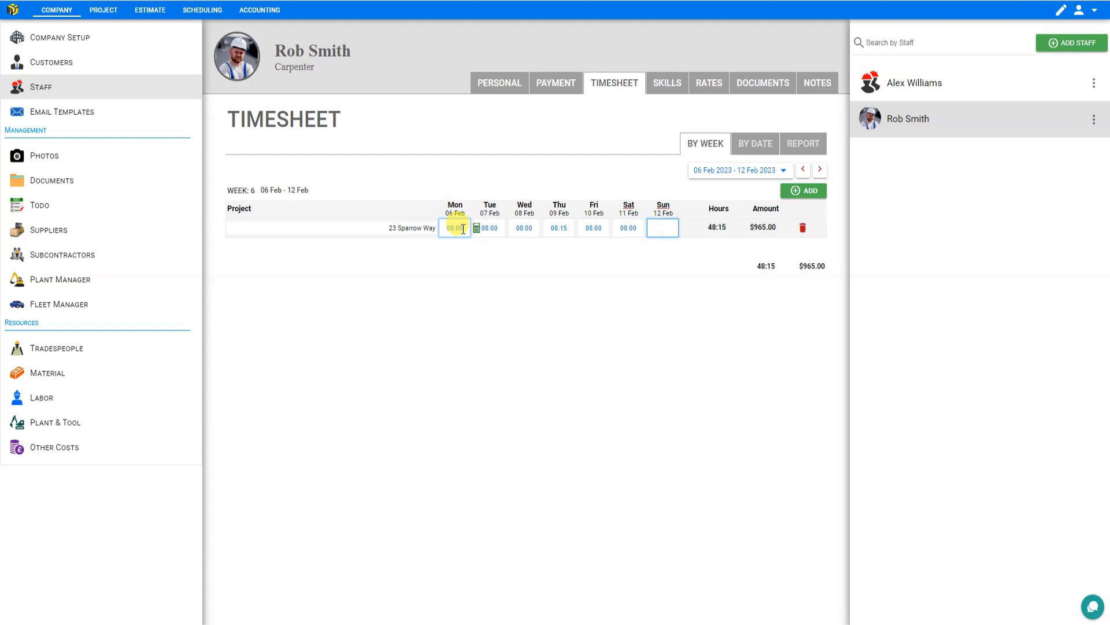
- Set Saturday's Worker Day entry type to Overtime and close the dialog
{"action": "left_click", "coordinate": [616, 233]}
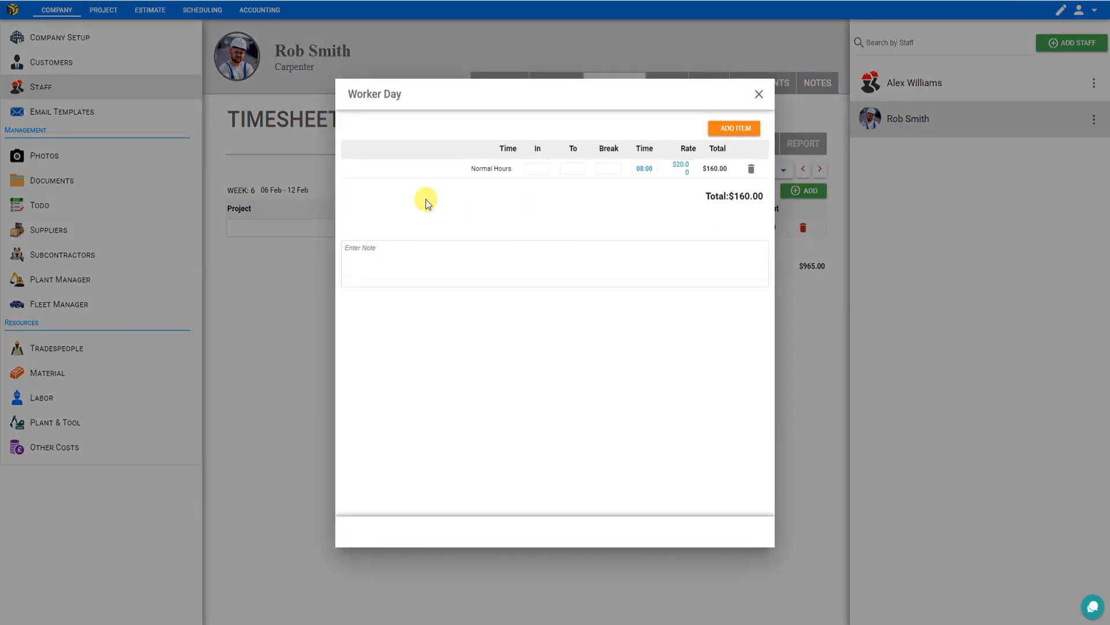
{"action": "left_click", "coordinate": [468, 170]}
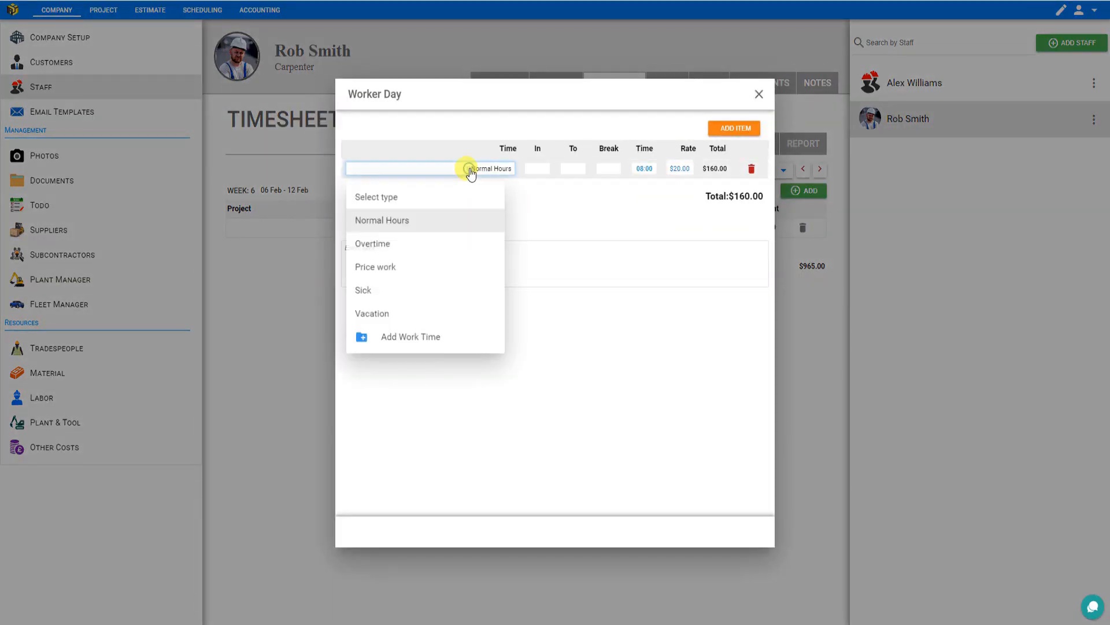
{"action": "left_click", "coordinate": [427, 248]}
{"action": "left_click", "coordinate": [759, 94]}
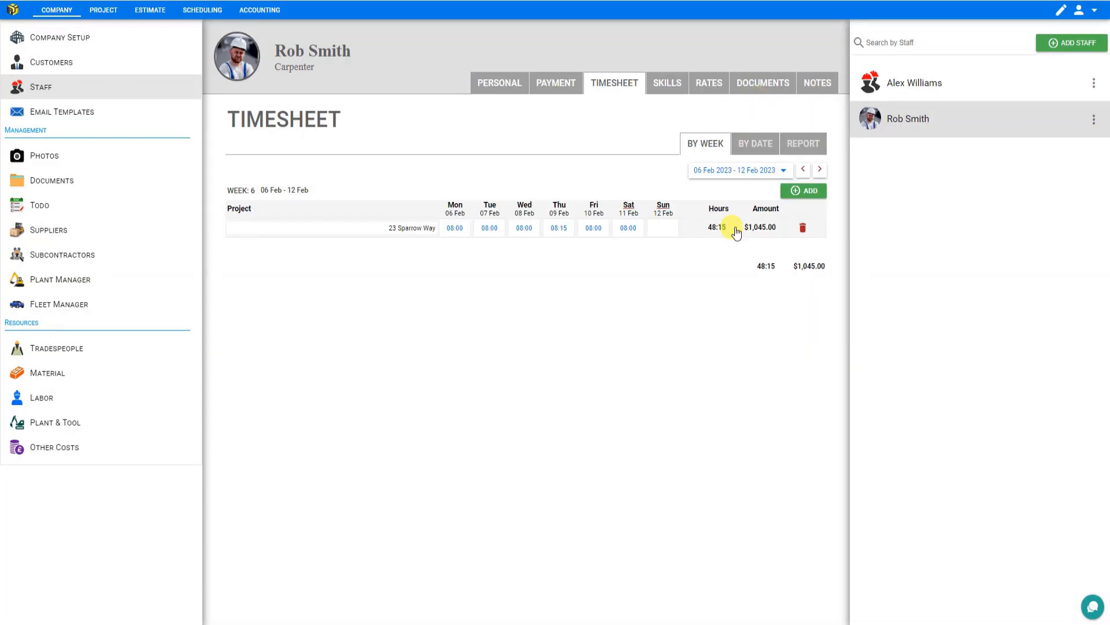
- Review a weekday's and Saturday's Worker Day entries, then open the timesheet Report view
{"action": "left_click", "coordinate": [476, 229]}
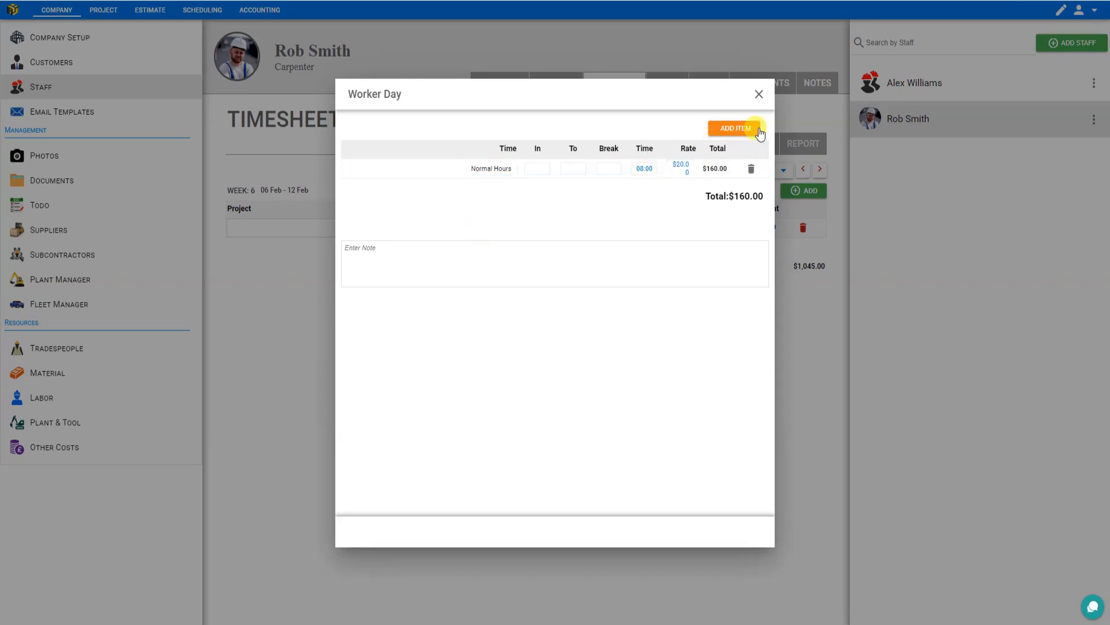
{"action": "left_click", "coordinate": [759, 94]}
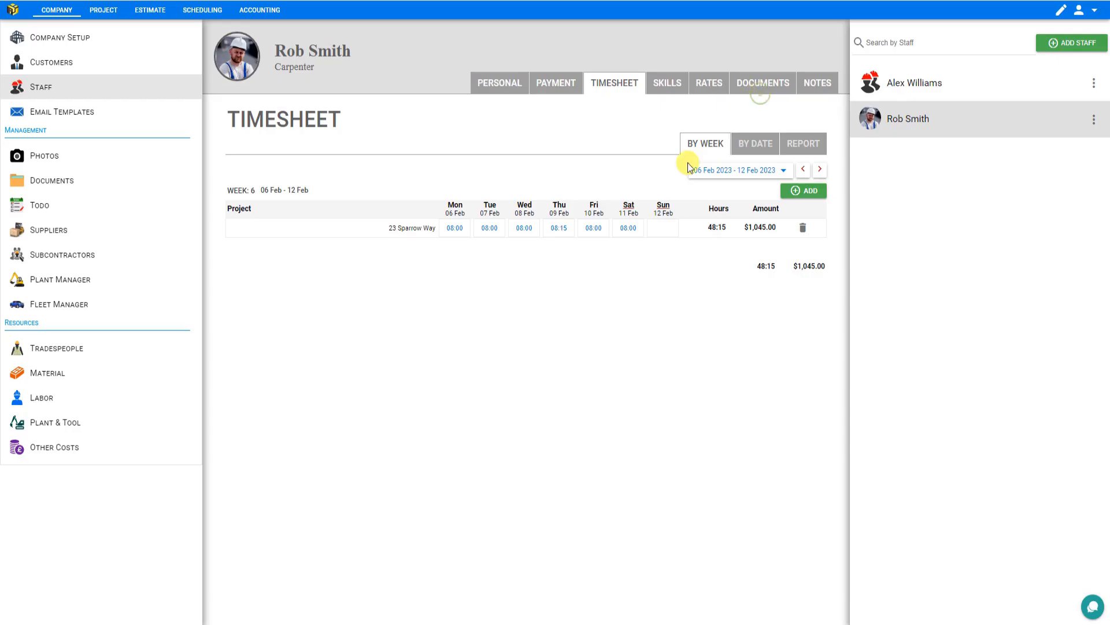
{"action": "left_click", "coordinate": [616, 230]}
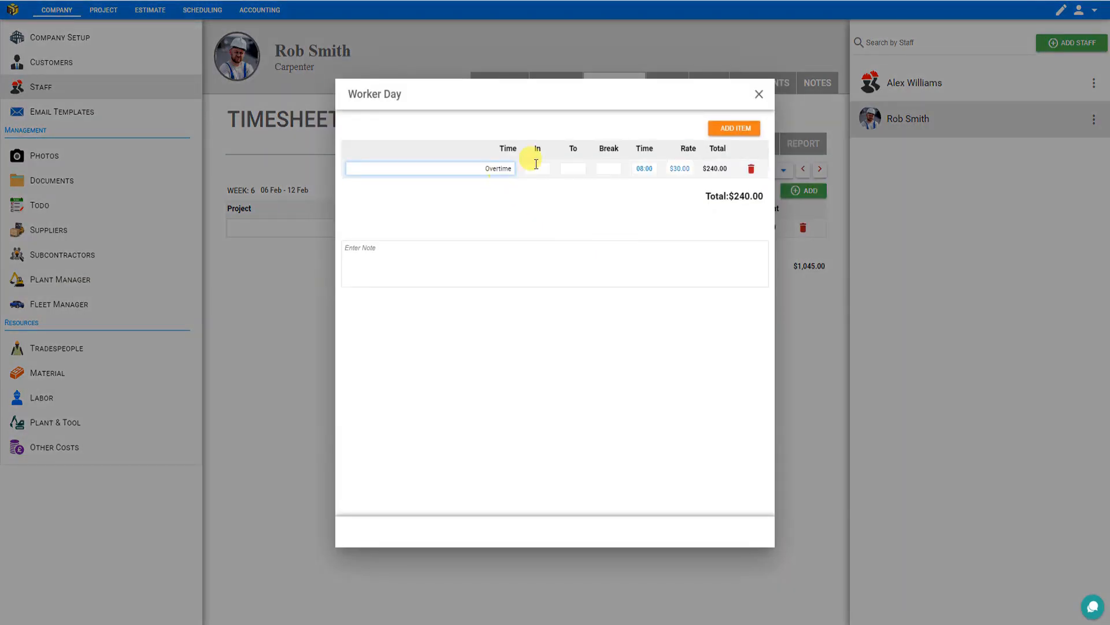
{"action": "left_click", "coordinate": [759, 94]}
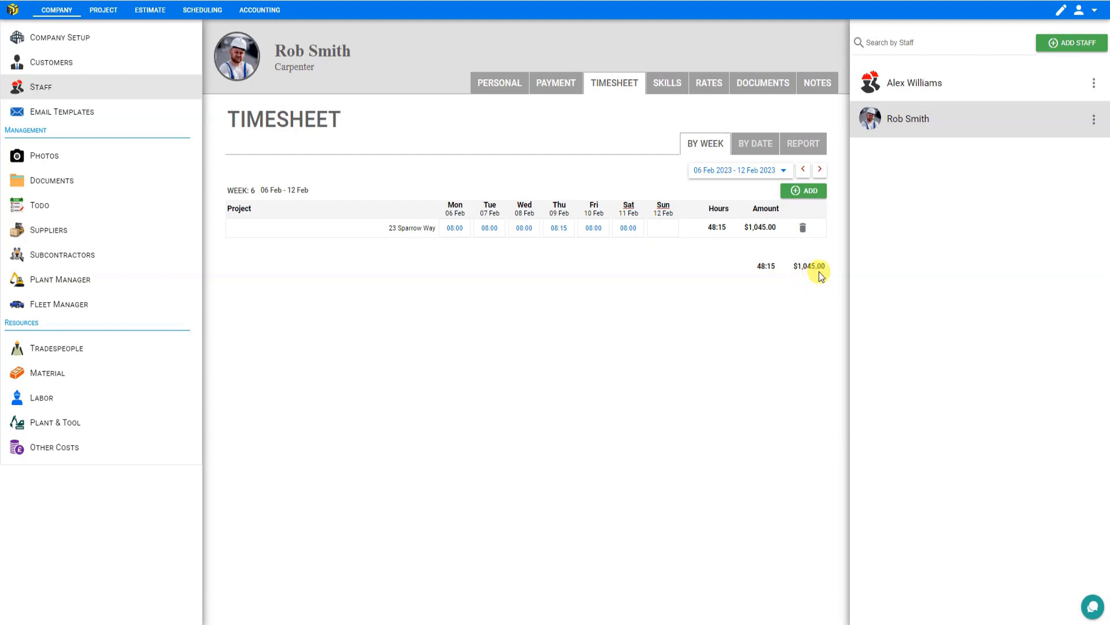
{"action": "left_click", "coordinate": [805, 148]}
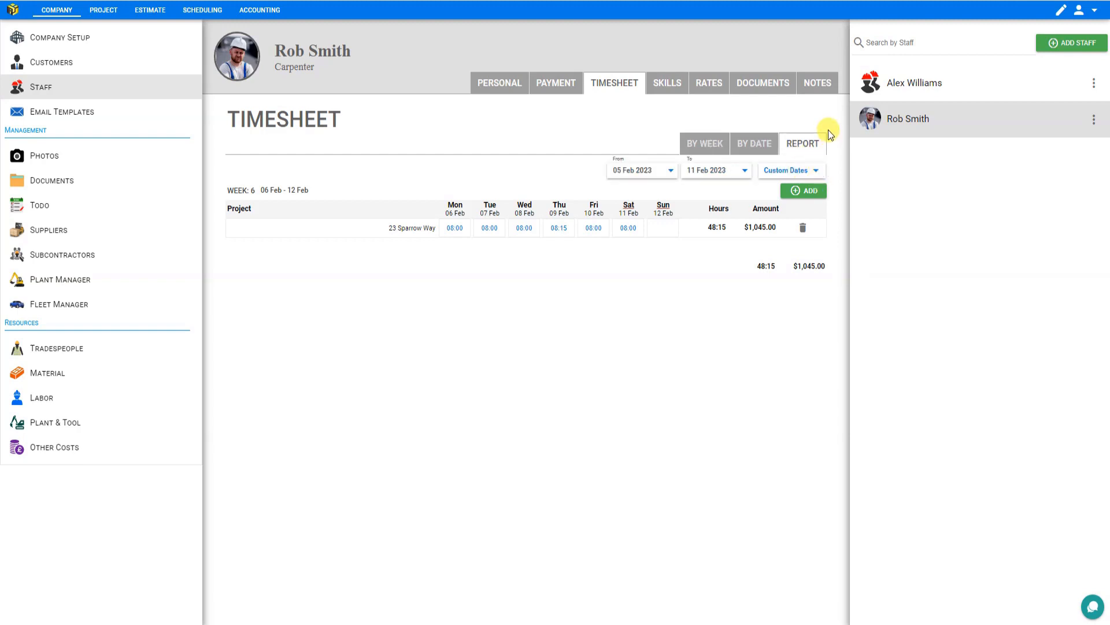
- Switch the timesheet report range to Fiscal year and scroll through its weekly entries
{"action": "left_click", "coordinate": [807, 173]}
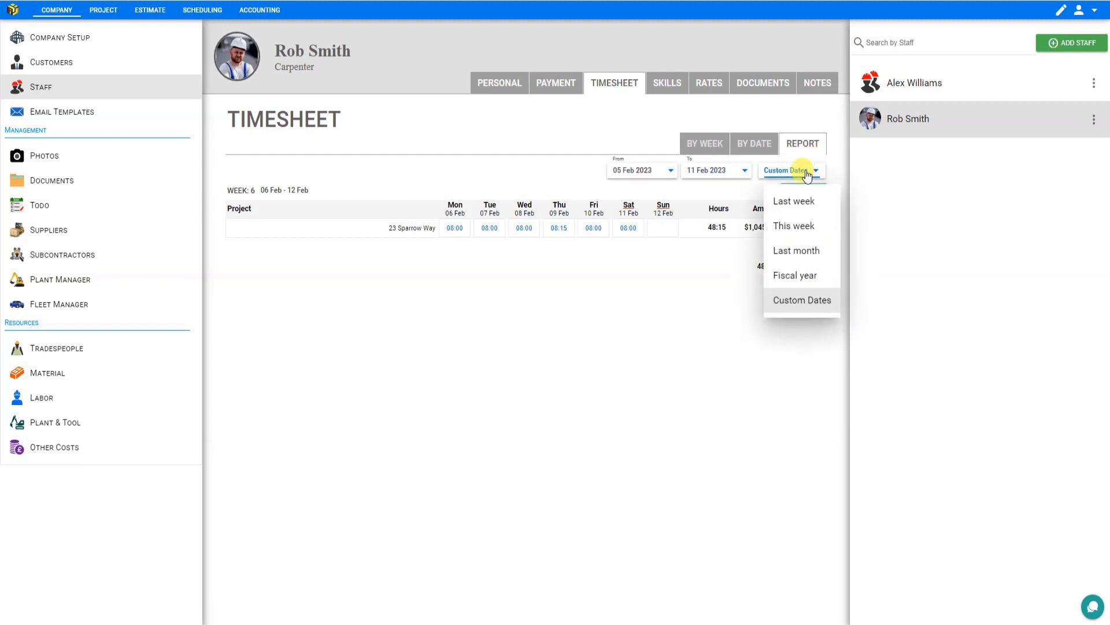
{"action": "left_click", "coordinate": [802, 282]}
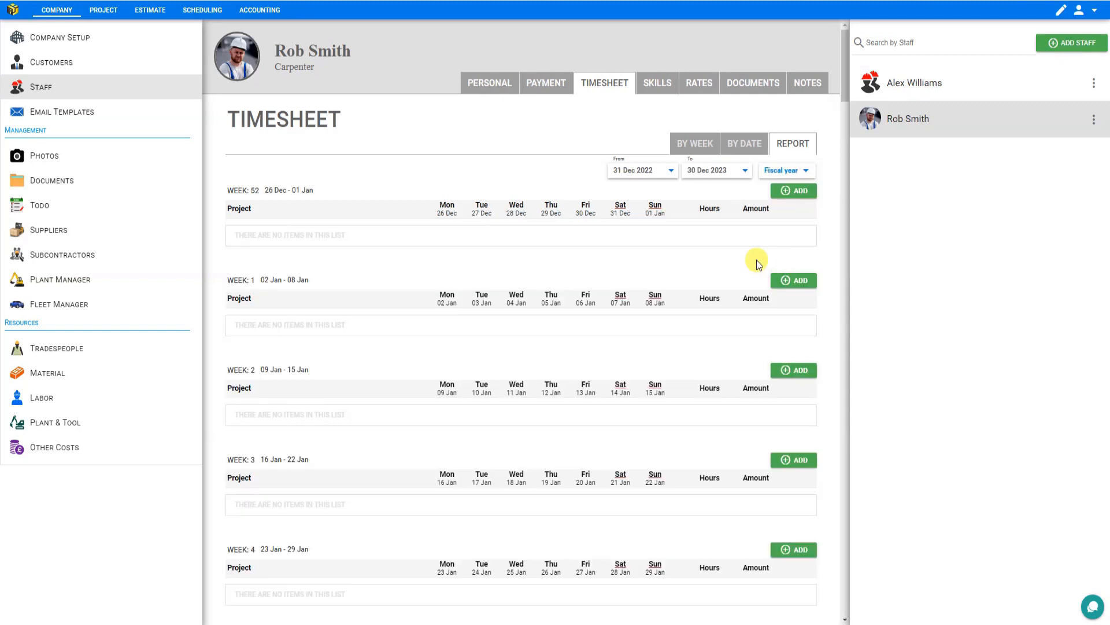
{"action": "scroll", "coordinate": [746, 267], "scroll_direction": "down", "scroll_amount": 5}
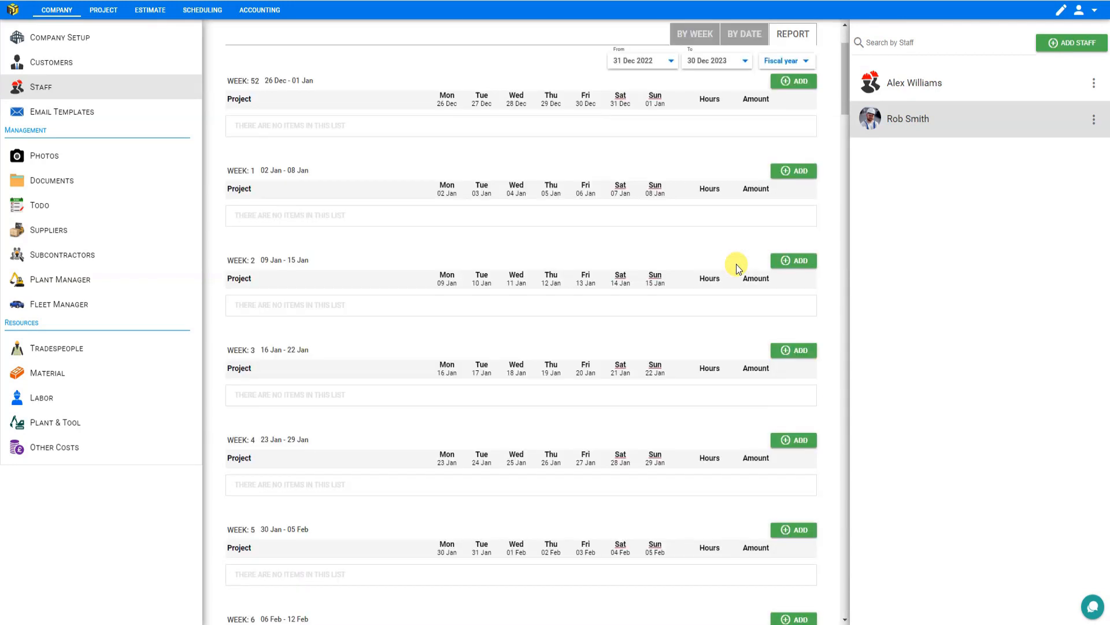
{"action": "scroll", "coordinate": [736, 266], "scroll_direction": "up", "scroll_amount": 5}
{"action": "scroll", "coordinate": [728, 269], "scroll_direction": "down", "scroll_amount": 7}
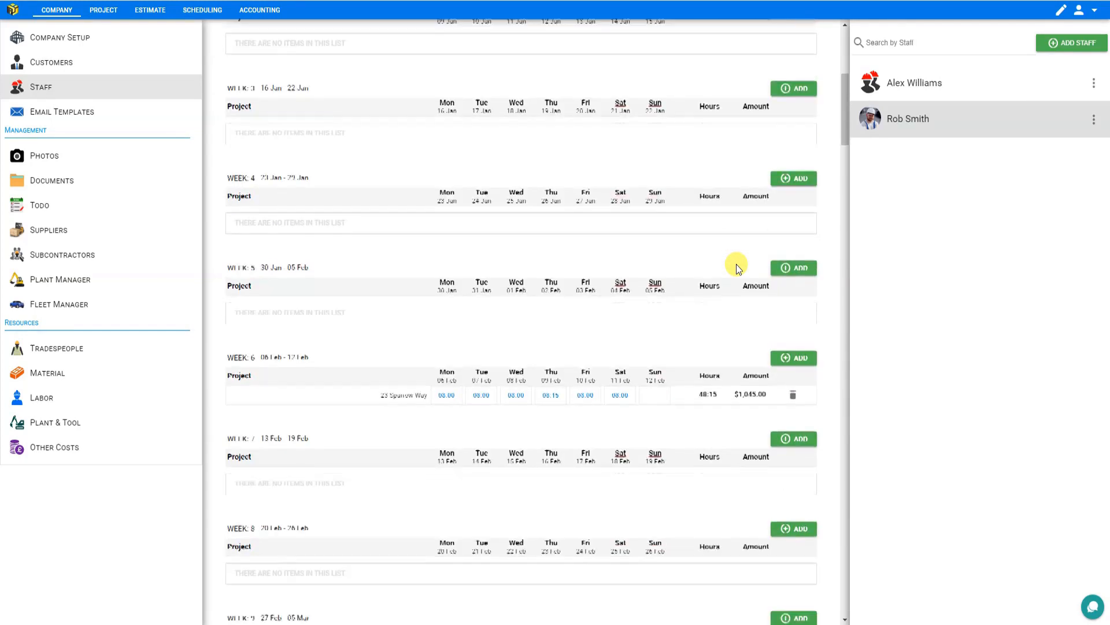
{"action": "mouse_move", "coordinate": [643, 343]}
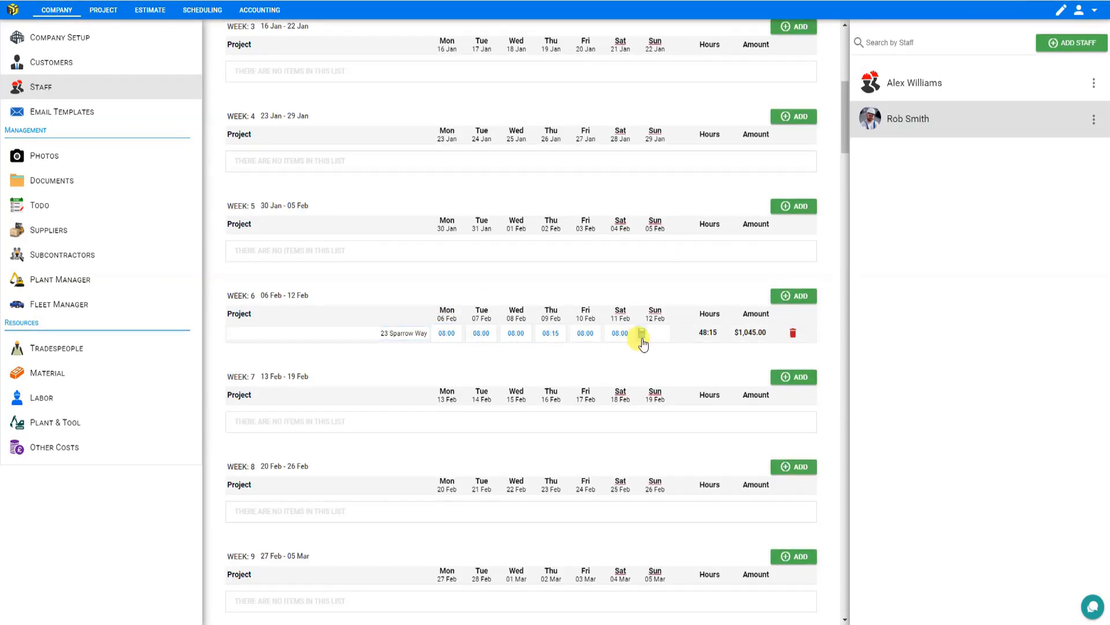
{"action": "scroll", "coordinate": [636, 329], "scroll_direction": "up", "scroll_amount": 8}
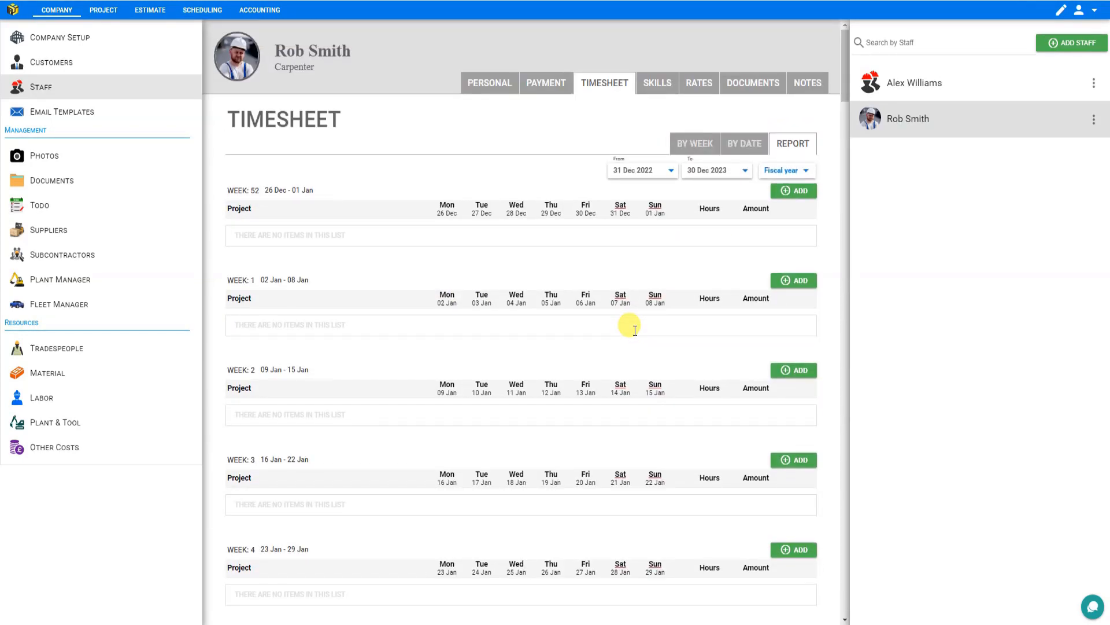
- Assign the trades Carpenter - Finishing, Carpenter - Framing, Drywall - Board and Drywall - Taper in the staff member's skills
{"action": "left_click", "coordinate": [658, 85]}
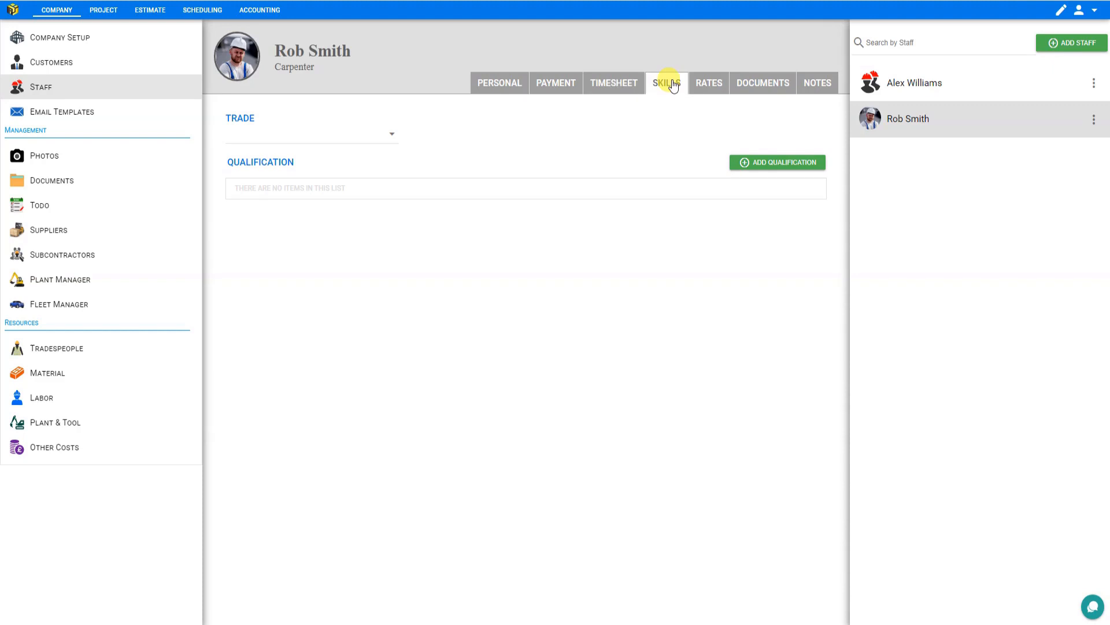
{"action": "left_click", "coordinate": [395, 137]}
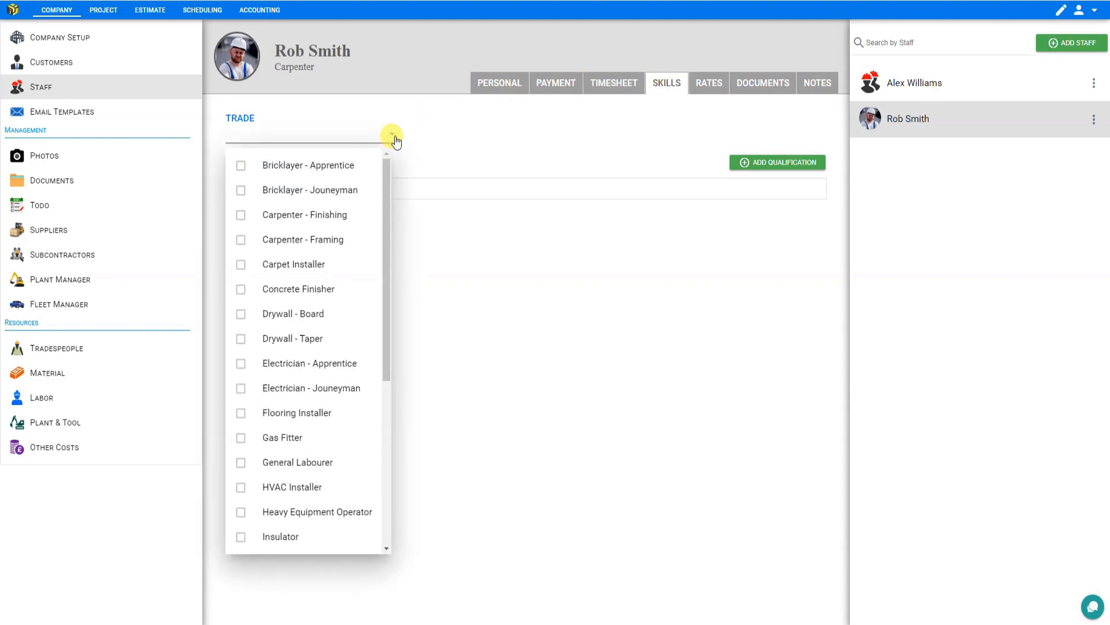
{"action": "left_click", "coordinate": [239, 214]}
{"action": "left_click", "coordinate": [240, 239]}
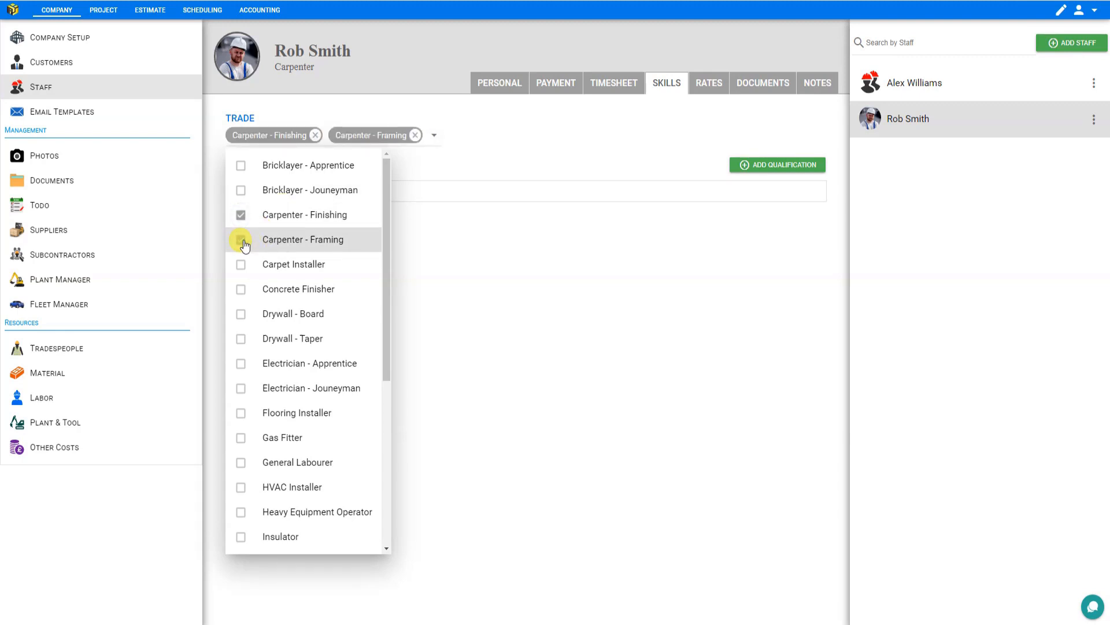
{"action": "left_click", "coordinate": [242, 318]}
{"action": "left_click", "coordinate": [241, 343]}
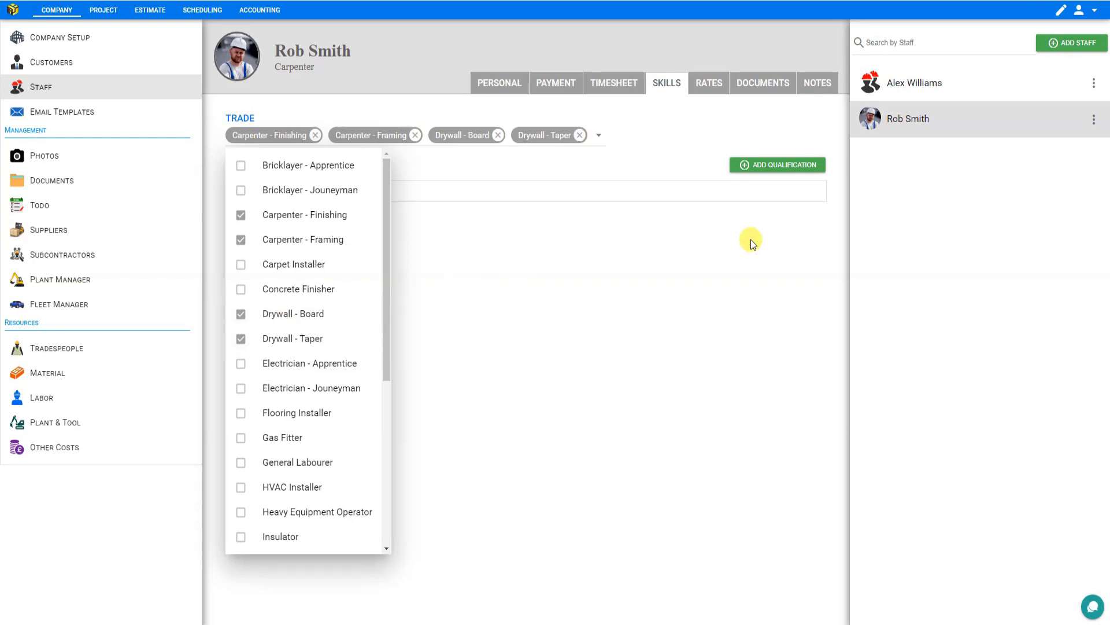
- Add a First Aid qualification dated 03/01/2023 with status Active
{"action": "left_click", "coordinate": [804, 168]}
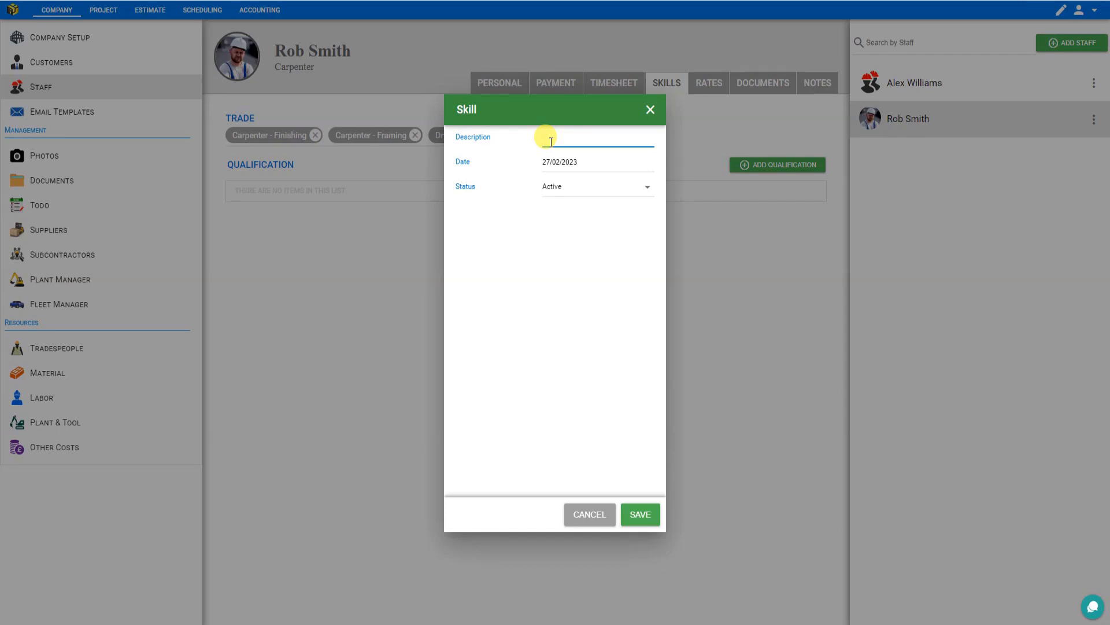
{"action": "left_click", "coordinate": [575, 162]}
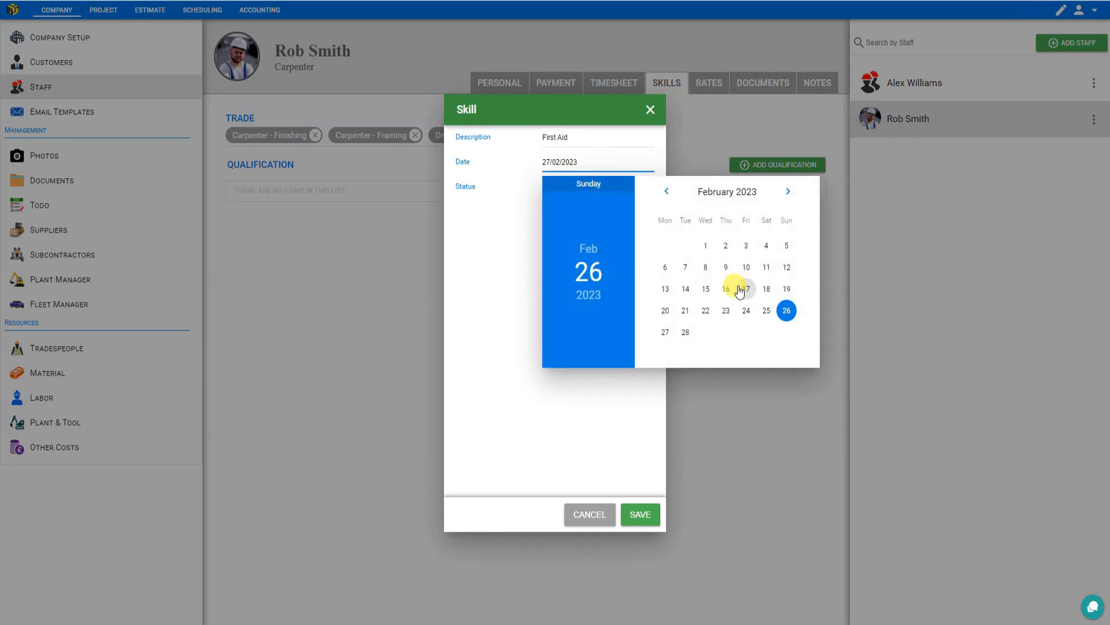
{"action": "left_click", "coordinate": [739, 289]}
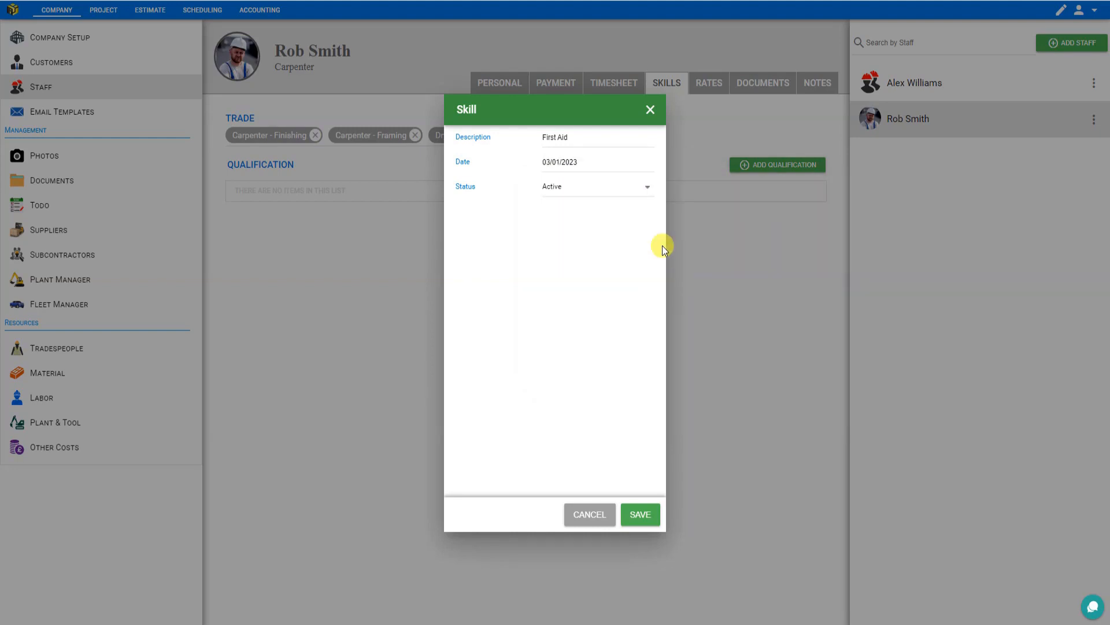
{"action": "left_click", "coordinate": [636, 191]}
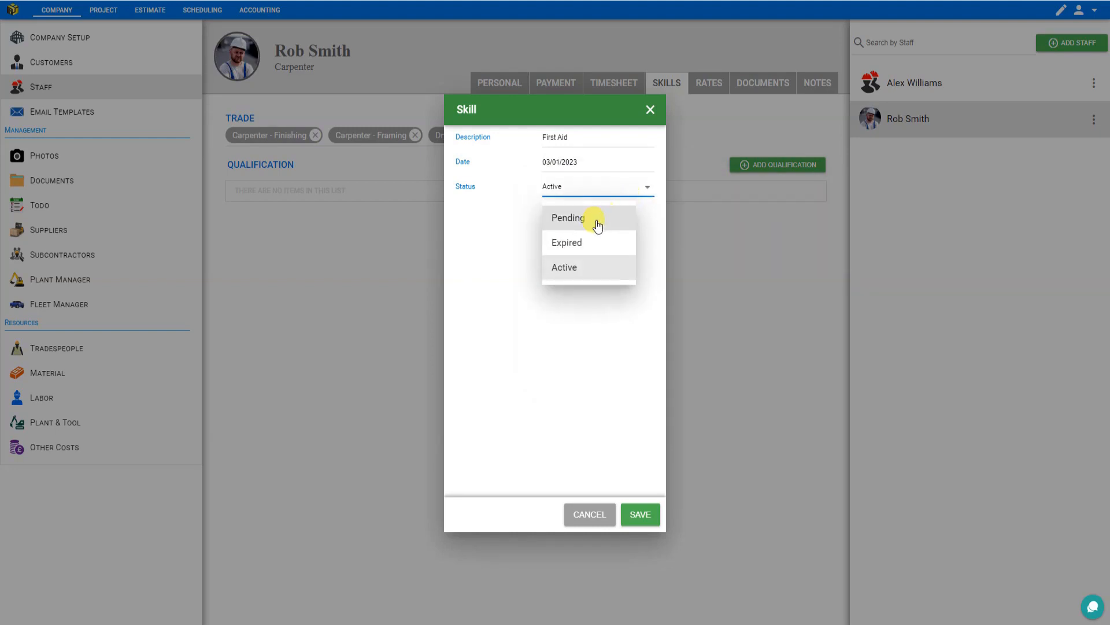
{"action": "left_click", "coordinate": [571, 269]}
{"action": "left_click", "coordinate": [639, 515]}
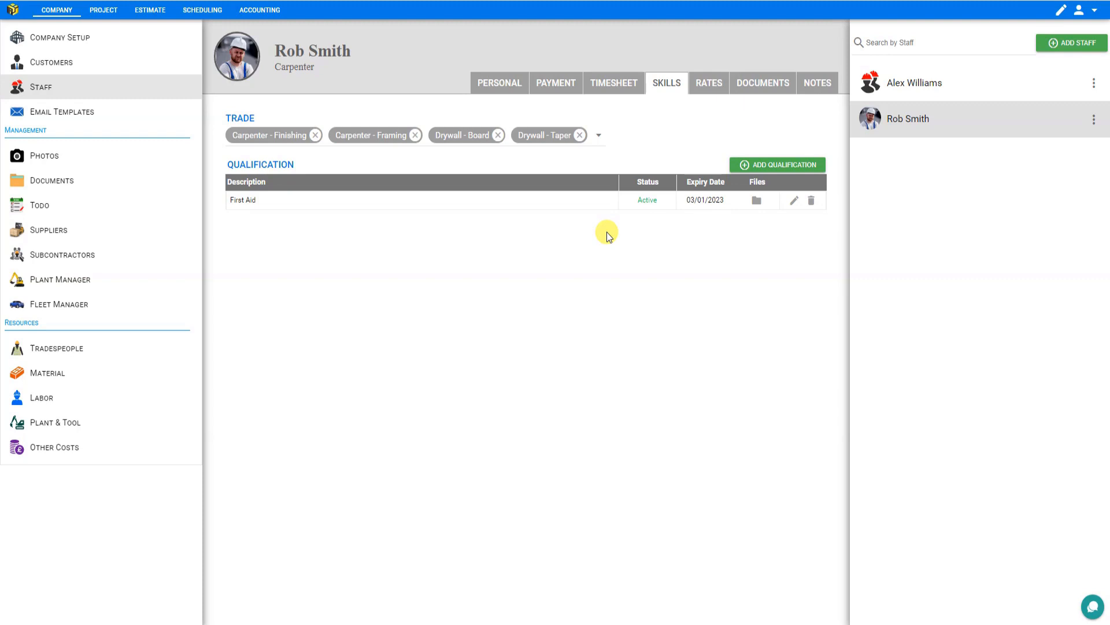
- Upload the US 1st Aid Cert PDF to the staff member's documents and preview it
{"action": "left_click", "coordinate": [760, 87]}
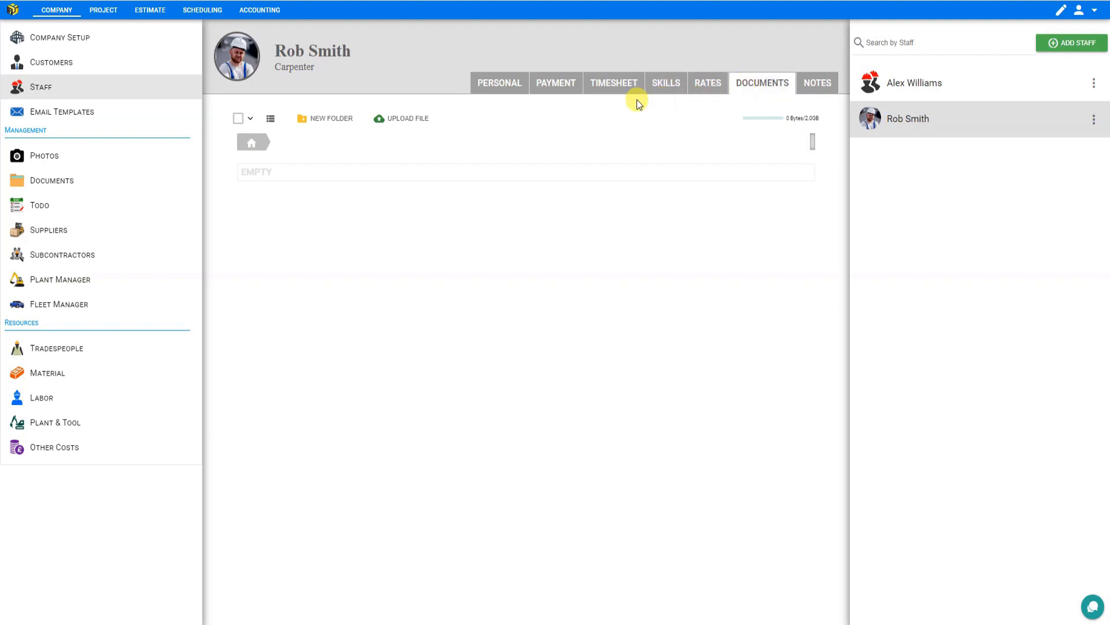
{"action": "left_click", "coordinate": [396, 123]}
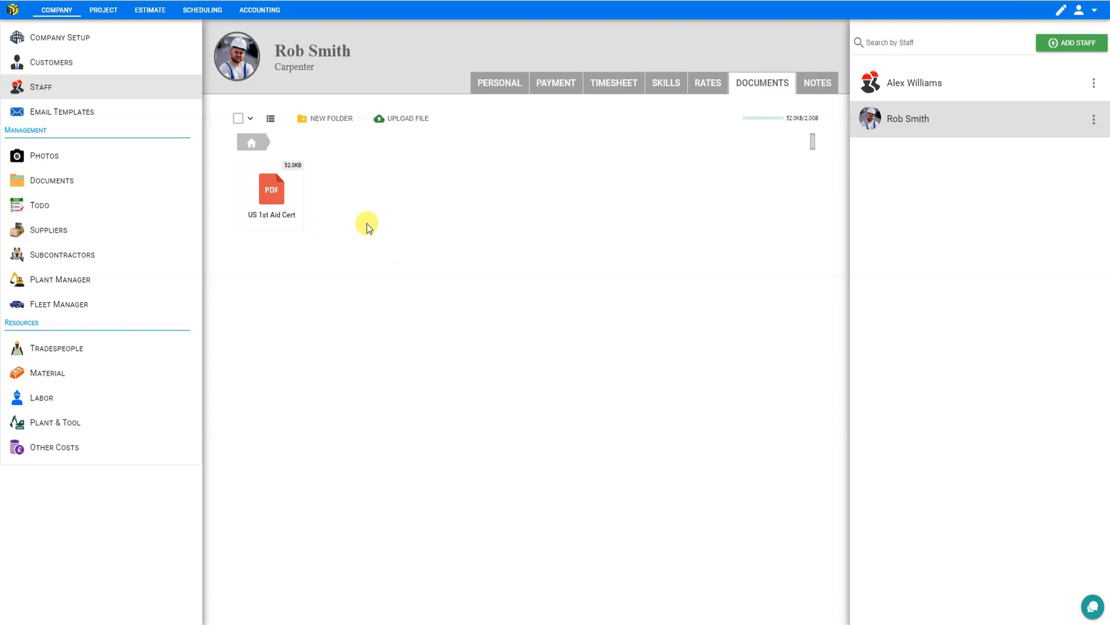
{"action": "left_click", "coordinate": [275, 193]}
{"action": "left_click", "coordinate": [276, 194]}
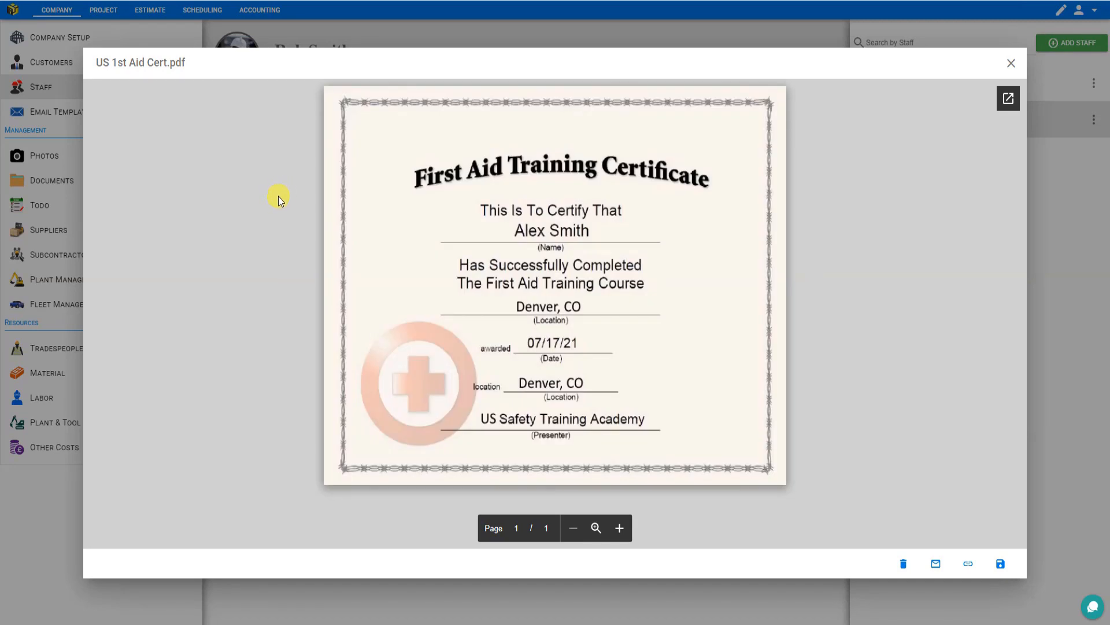
{"action": "left_click", "coordinate": [1012, 62]}
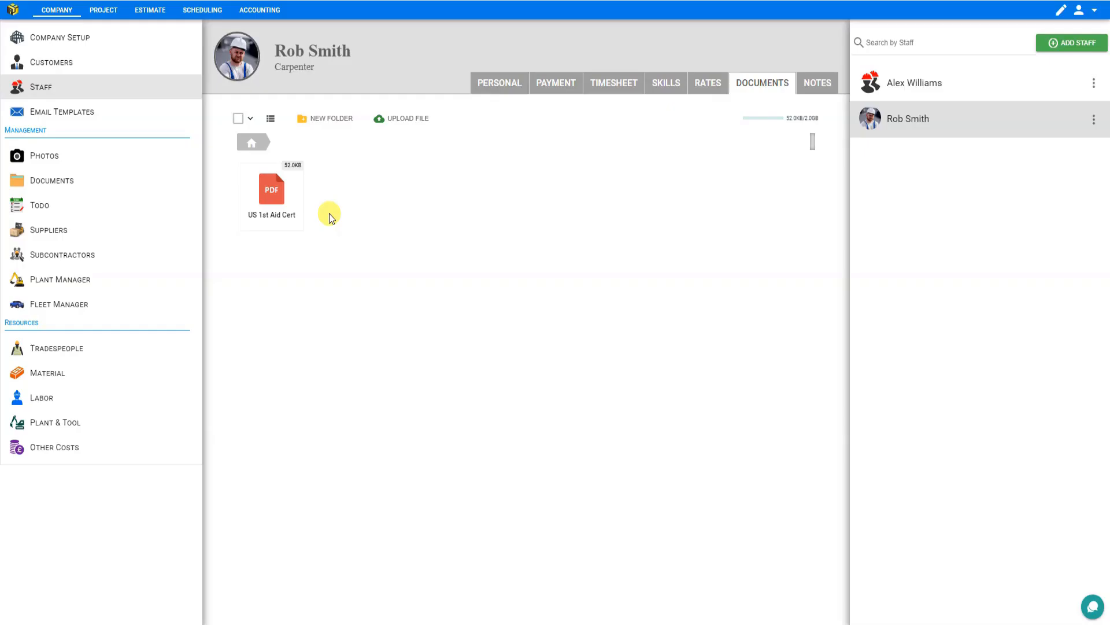
- Create a new documents folder named Certifications
{"action": "left_click", "coordinate": [328, 118]}
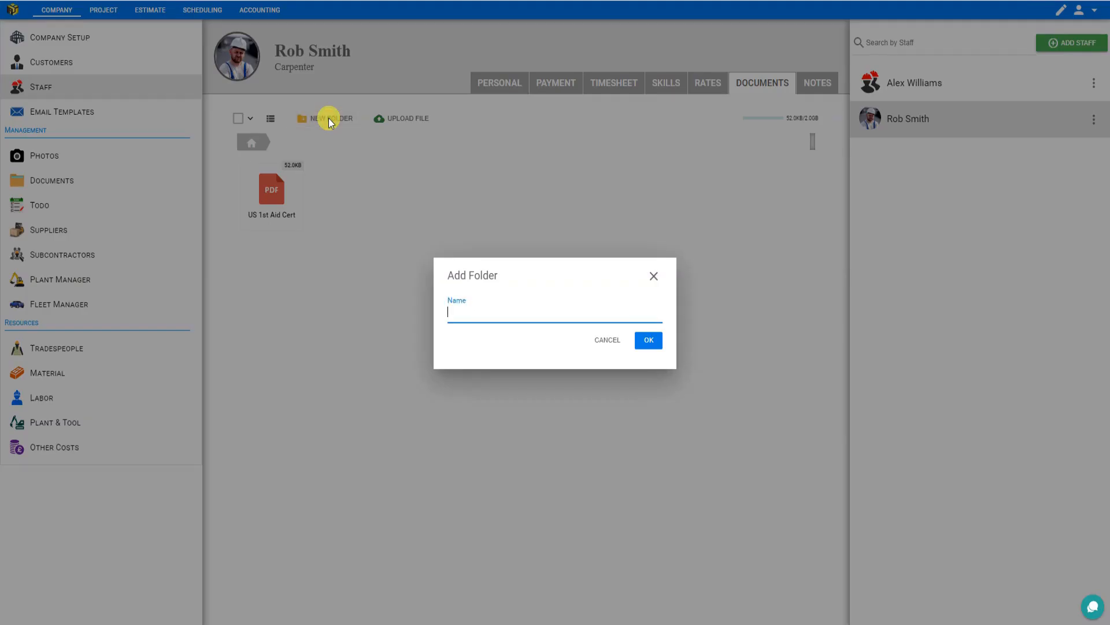
{"action": "type", "text": "Certifications"}
{"action": "left_click", "coordinate": [649, 341]}
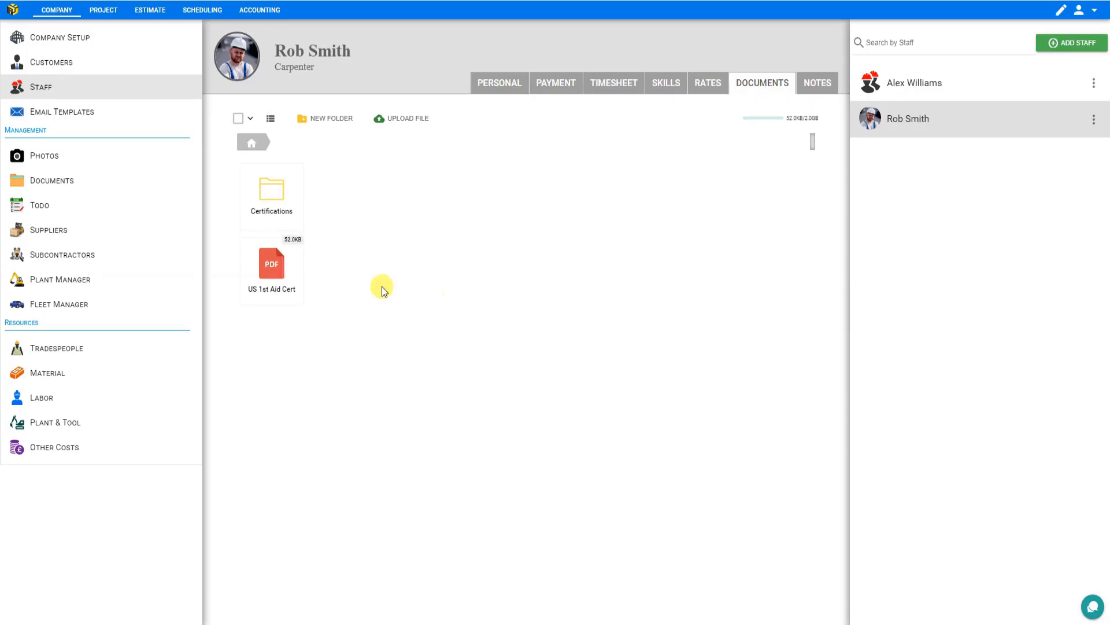
- Move the US 1st Aid Cert PDF into the Certifications folder
{"action": "left_click", "coordinate": [271, 264]}
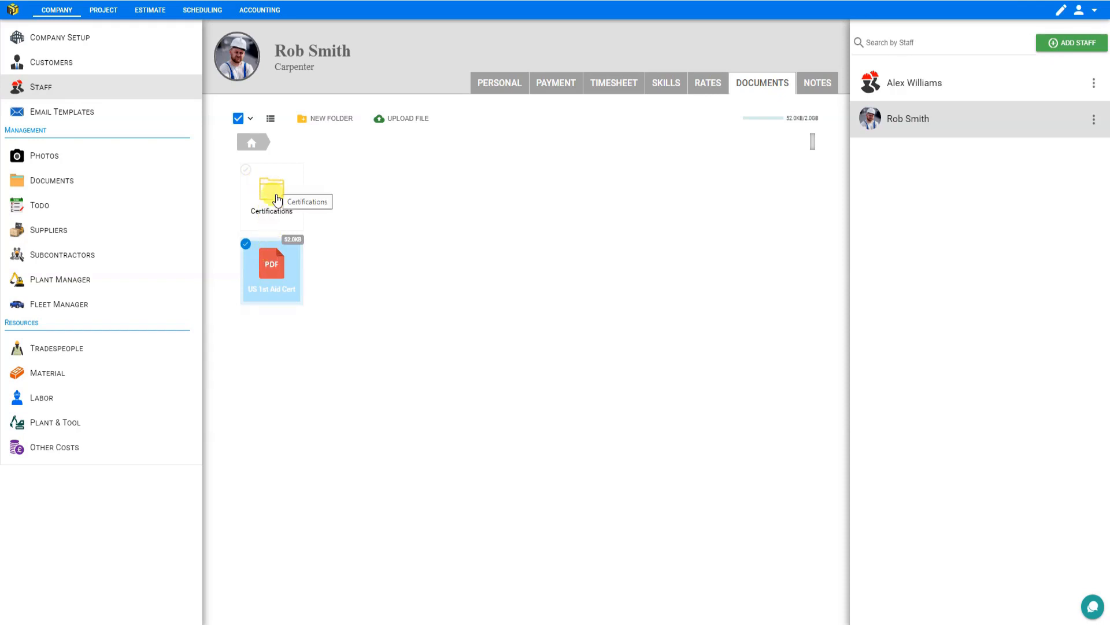
{"action": "left_click", "coordinate": [271, 264]}
{"action": "left_click_drag", "start_coordinate": [271, 264], "coordinate": [273, 190]}
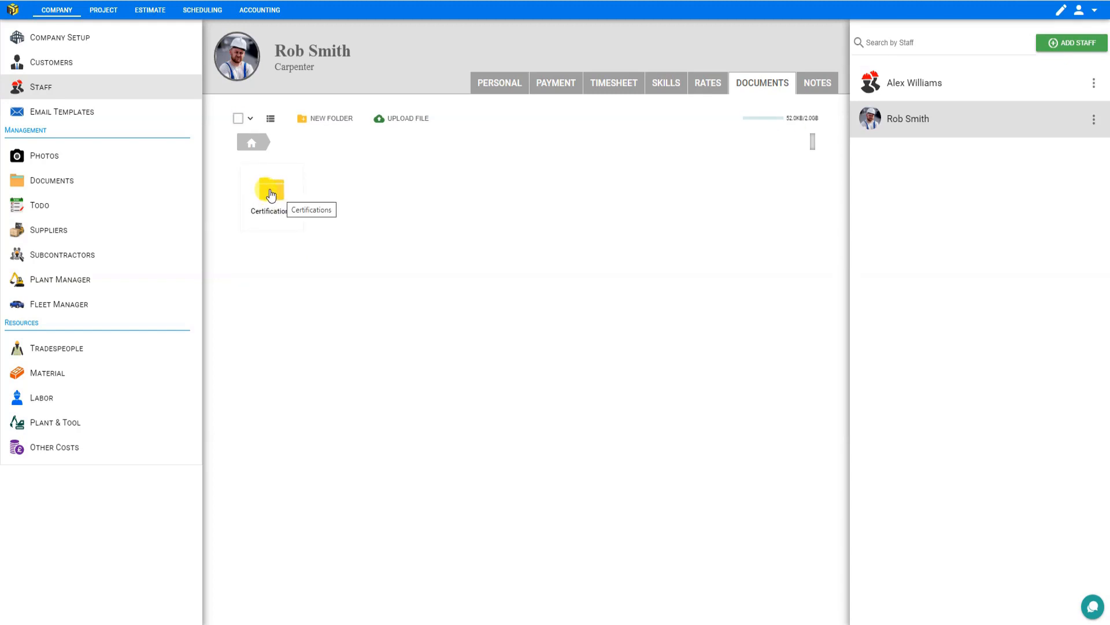
{"action": "left_click", "coordinate": [389, 180]}
{"action": "left_click", "coordinate": [402, 121]}
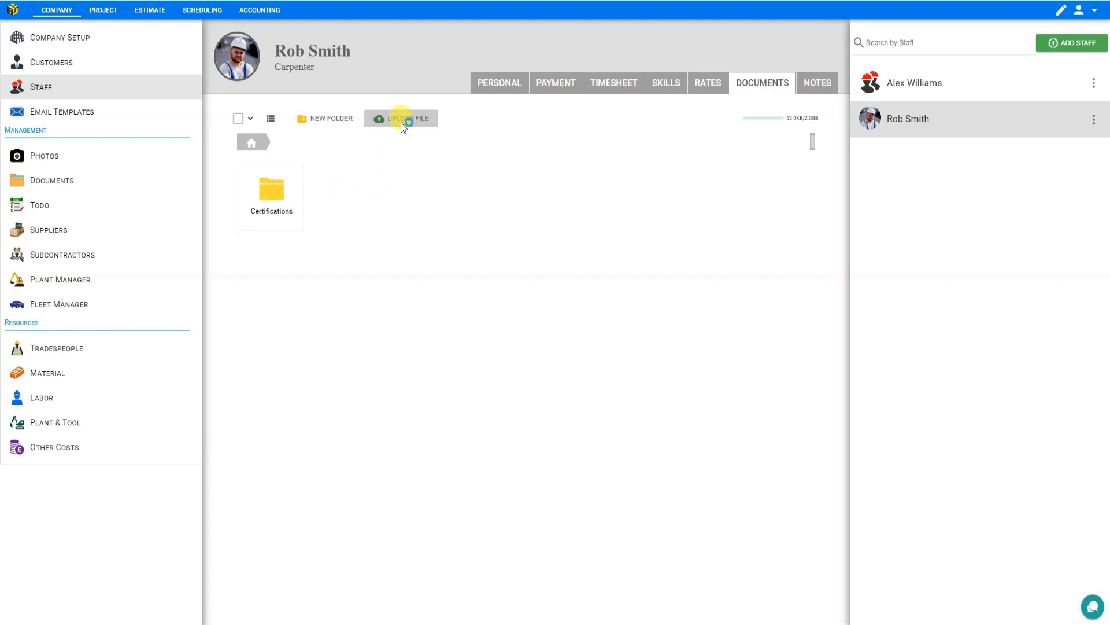
- Add a staff note reading Allergic to shellfish
{"action": "left_click", "coordinate": [814, 90]}
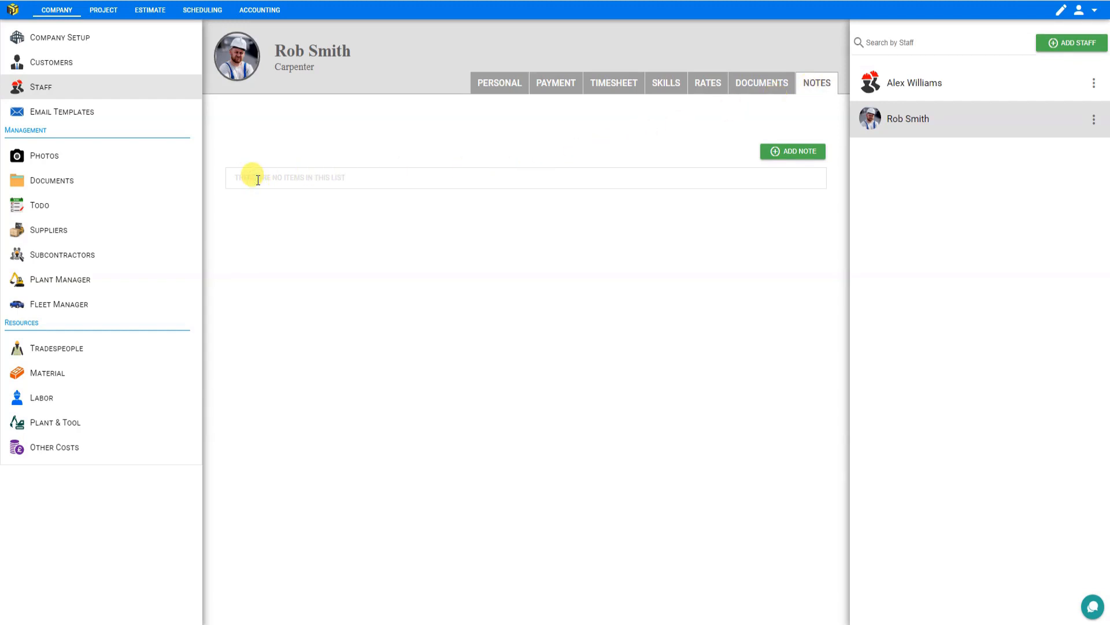
{"action": "left_click", "coordinate": [793, 153]}
{"action": "left_click", "coordinate": [282, 186]}
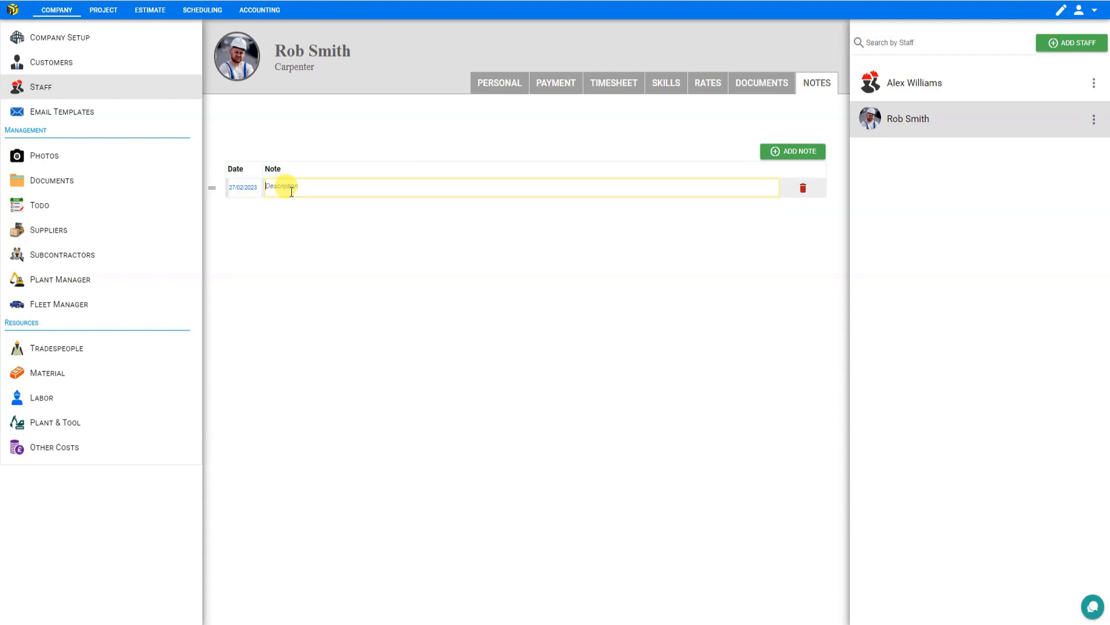
{"action": "type", "text": "Allergic to shellfish"}
{"action": "left_click", "coordinate": [316, 223]}
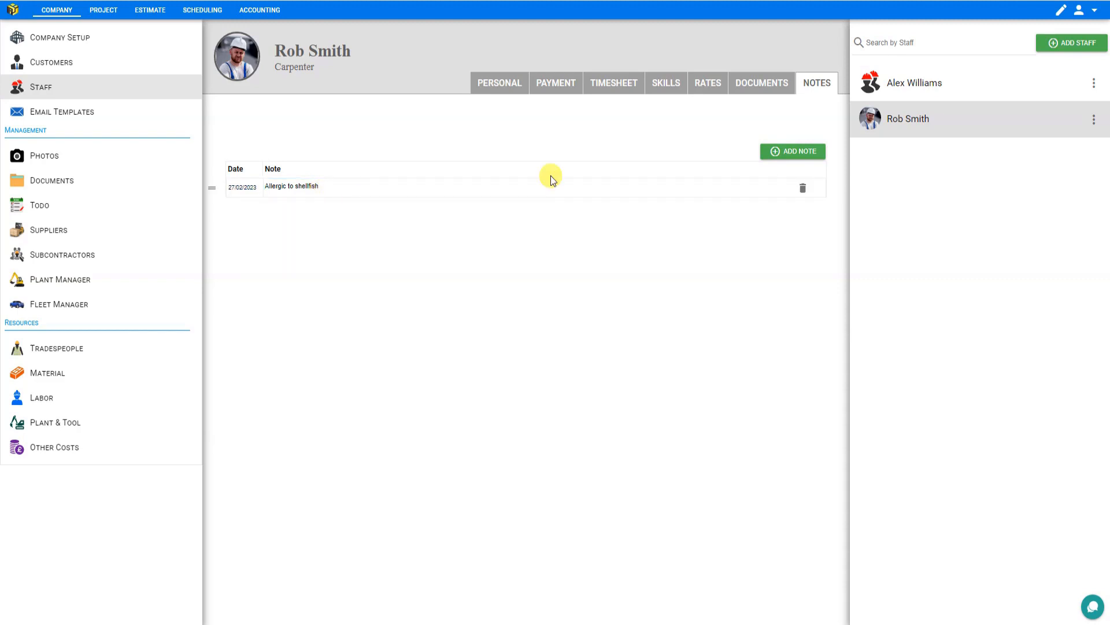
{"action": "left_click", "coordinate": [579, 185]}
{"action": "left_click", "coordinate": [602, 199]}
{"action": "left_click", "coordinate": [522, 187]}
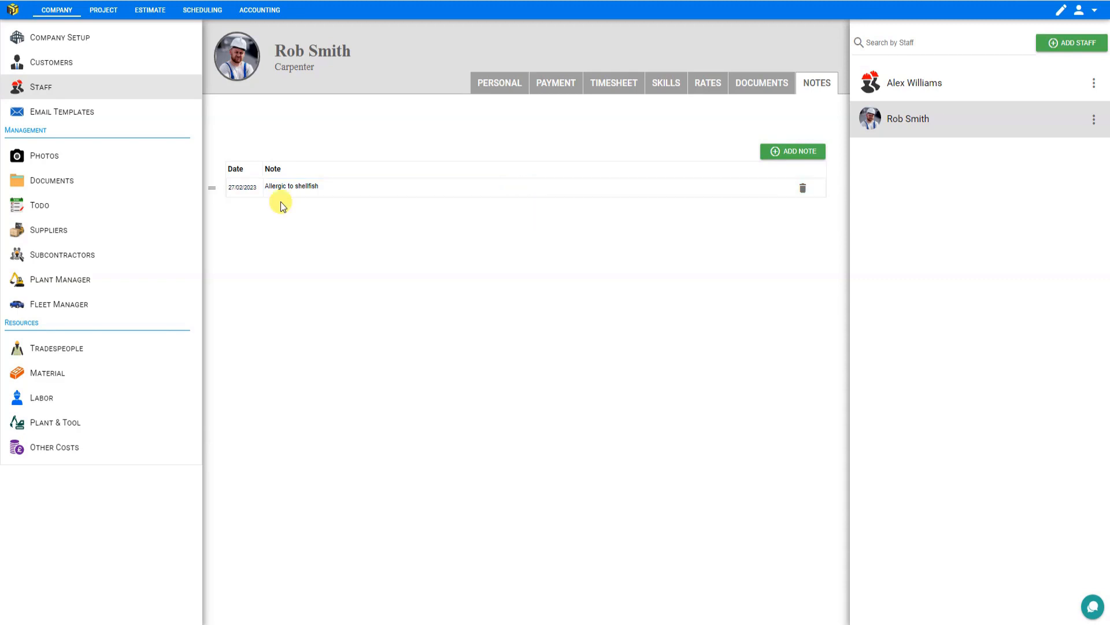
- Open the Customers section and inspect the Create Customer and Add New Field dialogs without saving
{"action": "left_click", "coordinate": [65, 69]}
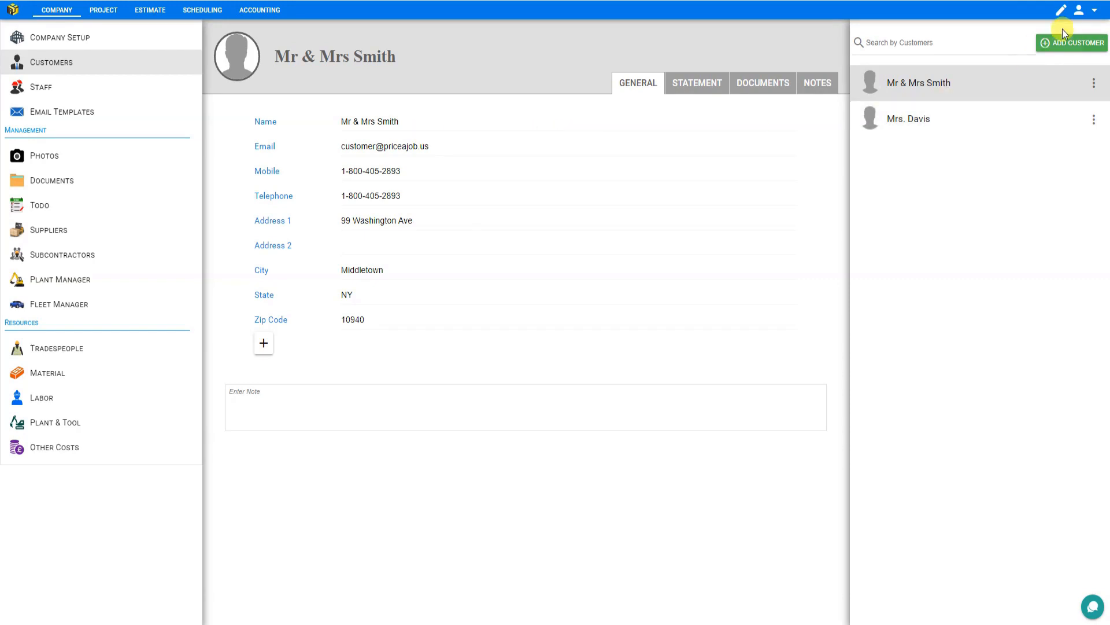
{"action": "left_click", "coordinate": [1072, 47]}
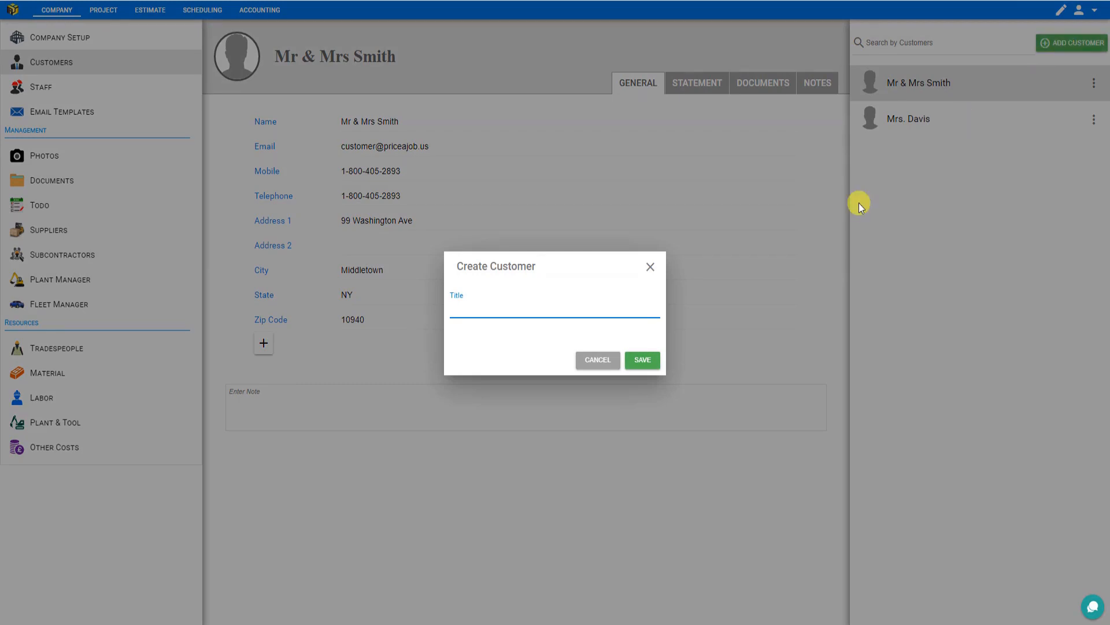
{"action": "left_click", "coordinate": [650, 268]}
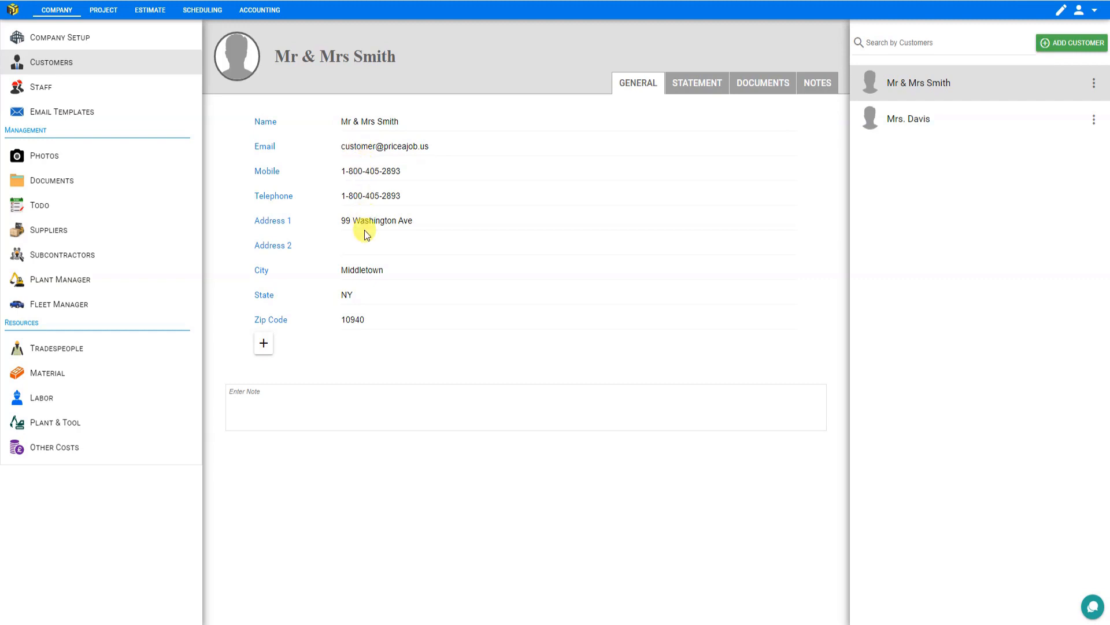
{"action": "left_click", "coordinate": [263, 344]}
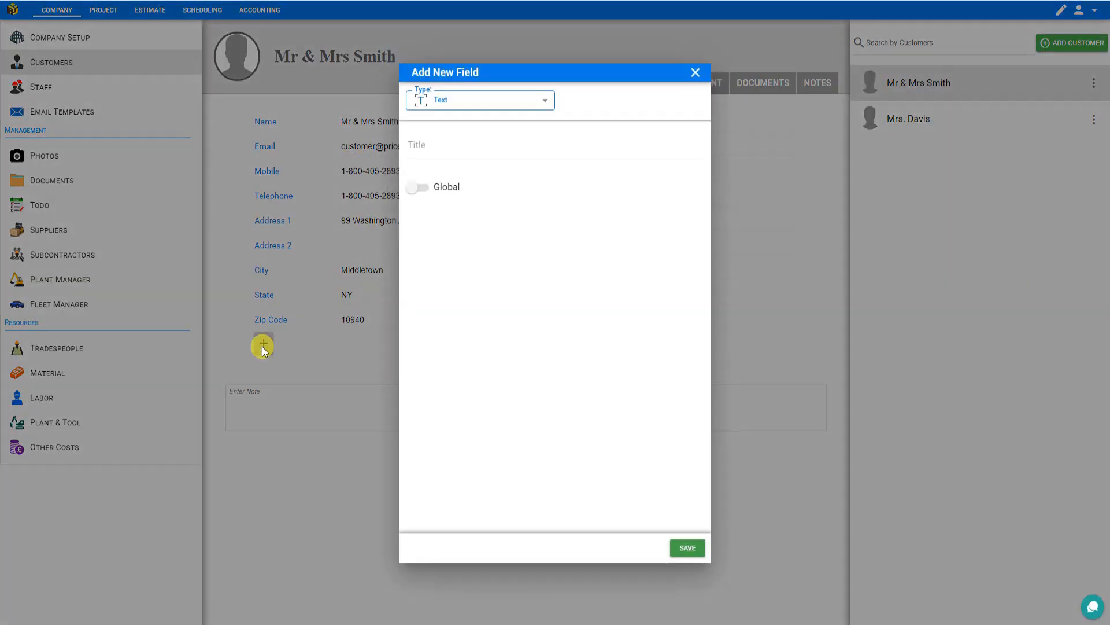
{"action": "left_click", "coordinate": [694, 74]}
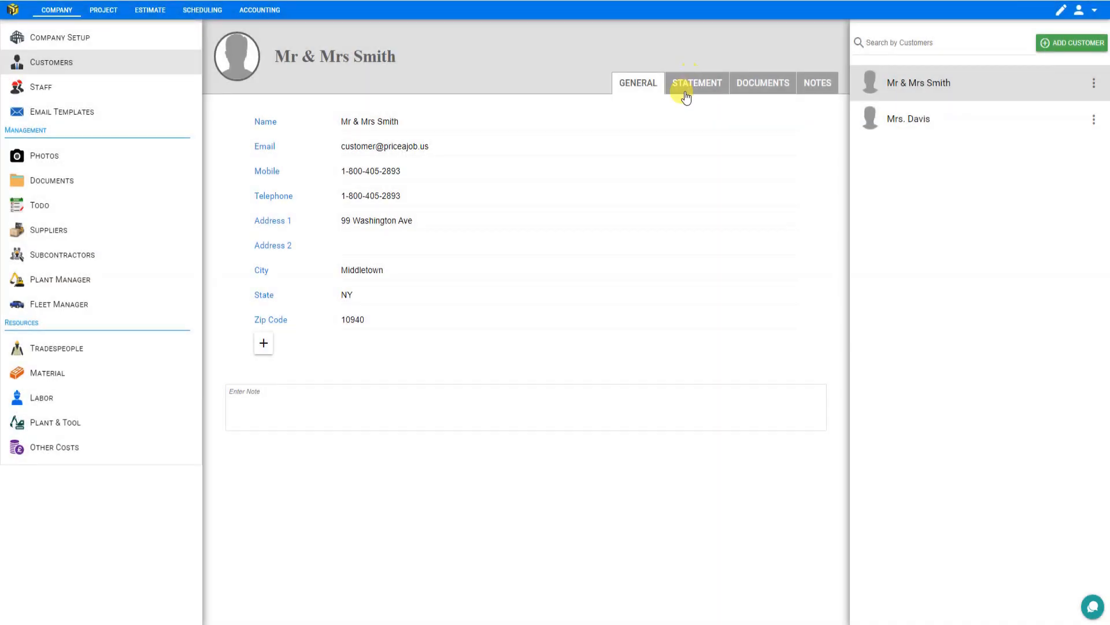
- Examine Mr & Mrs Smith's statement of account, its date-range presets and transaction types, and the customer's documents
{"action": "left_click", "coordinate": [697, 88]}
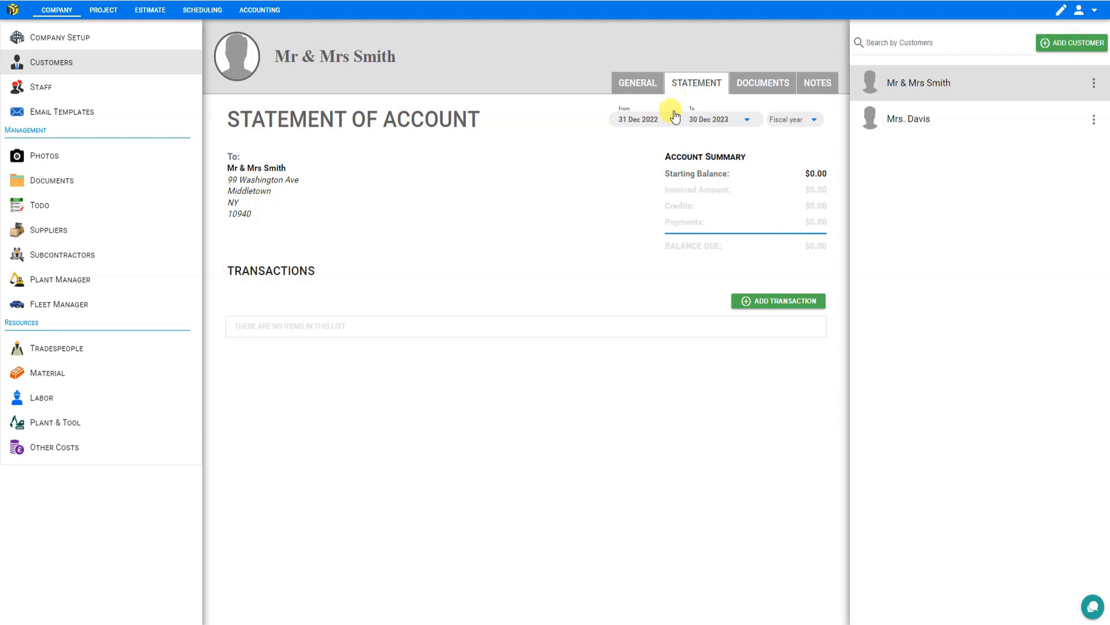
{"action": "left_click", "coordinate": [816, 120]}
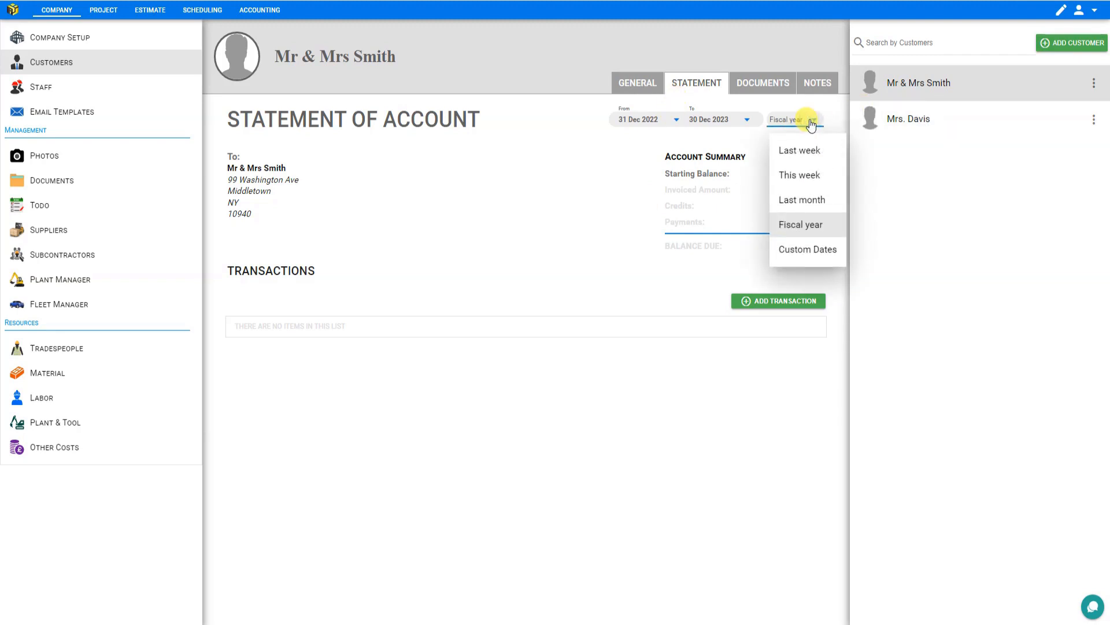
{"action": "left_click", "coordinate": [484, 287]}
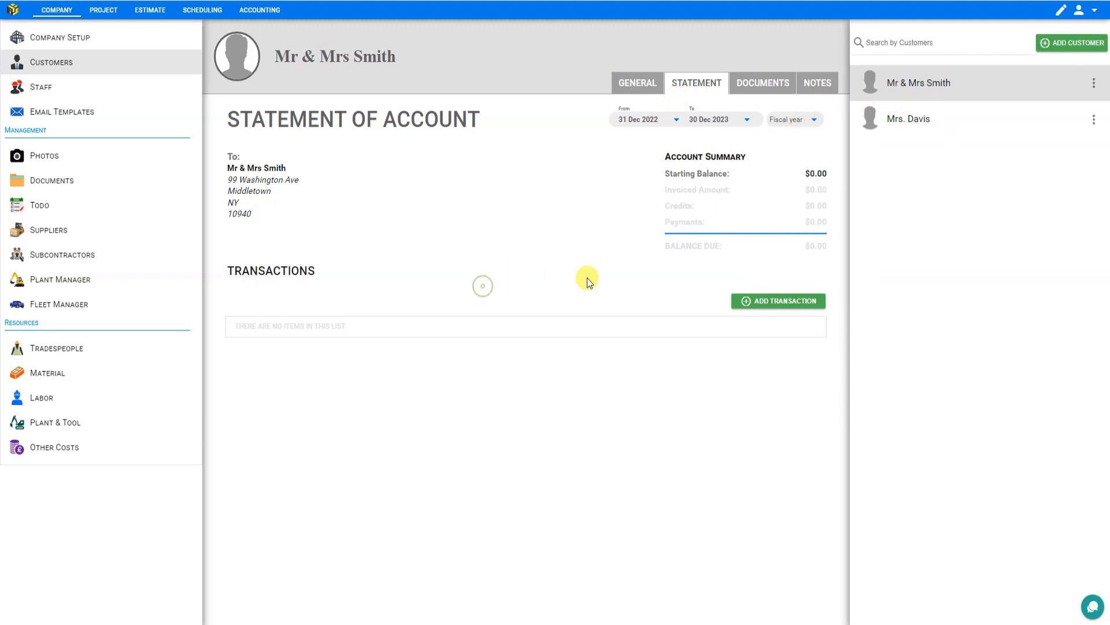
{"action": "left_click", "coordinate": [796, 302]}
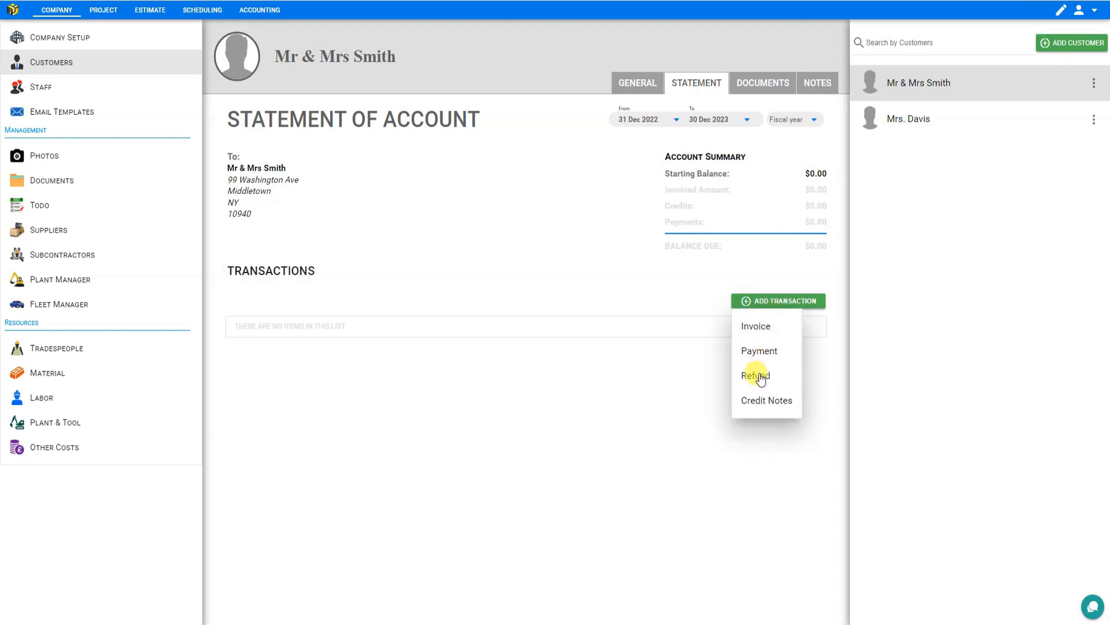
{"action": "left_click", "coordinate": [643, 377]}
{"action": "left_click", "coordinate": [757, 87]}
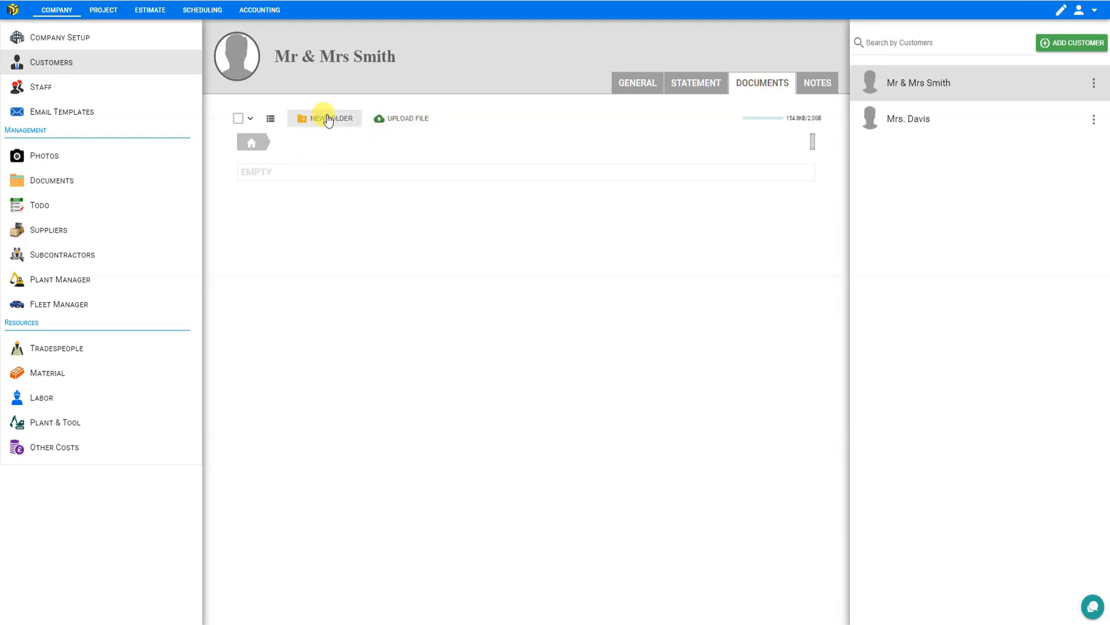
- Add a customer note for Mr & Mrs Smith reading Please use side door
{"action": "left_click", "coordinate": [815, 86]}
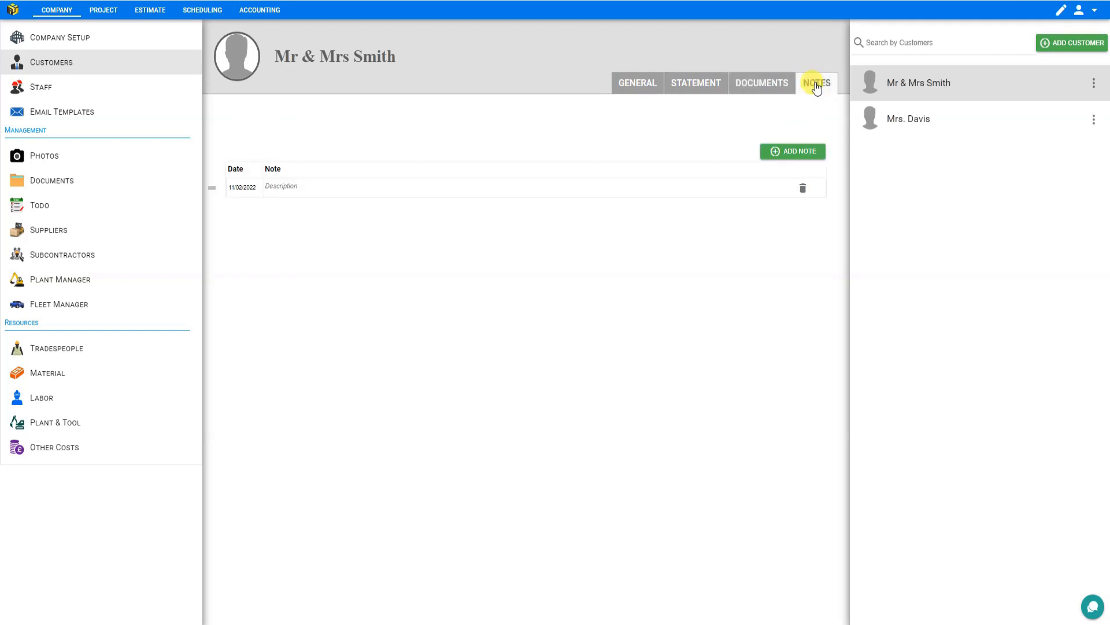
{"action": "left_click", "coordinate": [313, 188]}
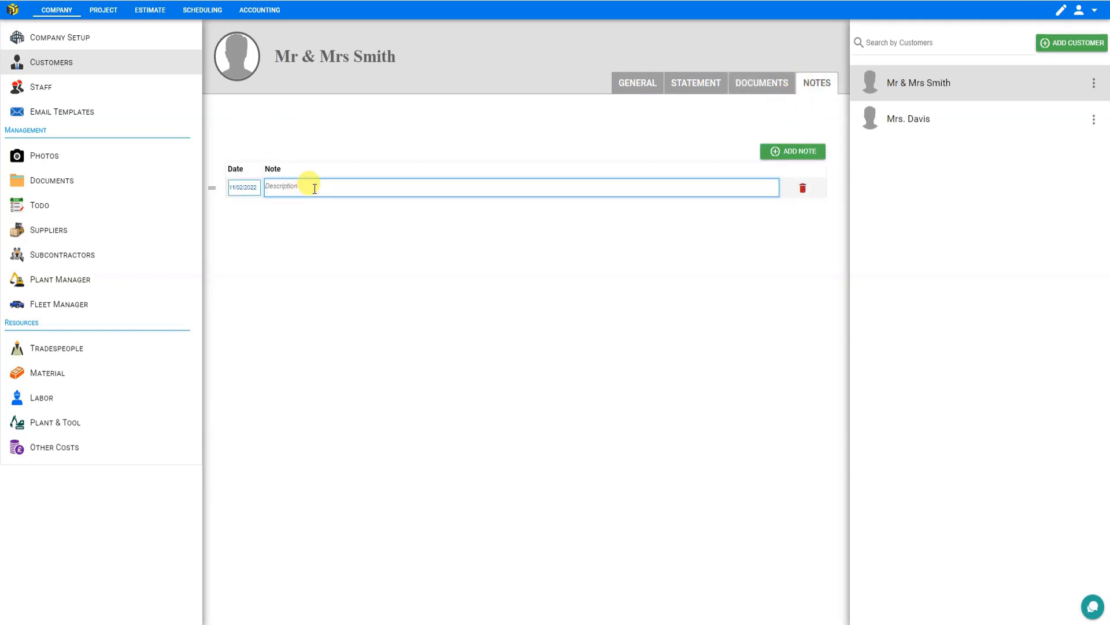
{"action": "left_click", "coordinate": [324, 175]}
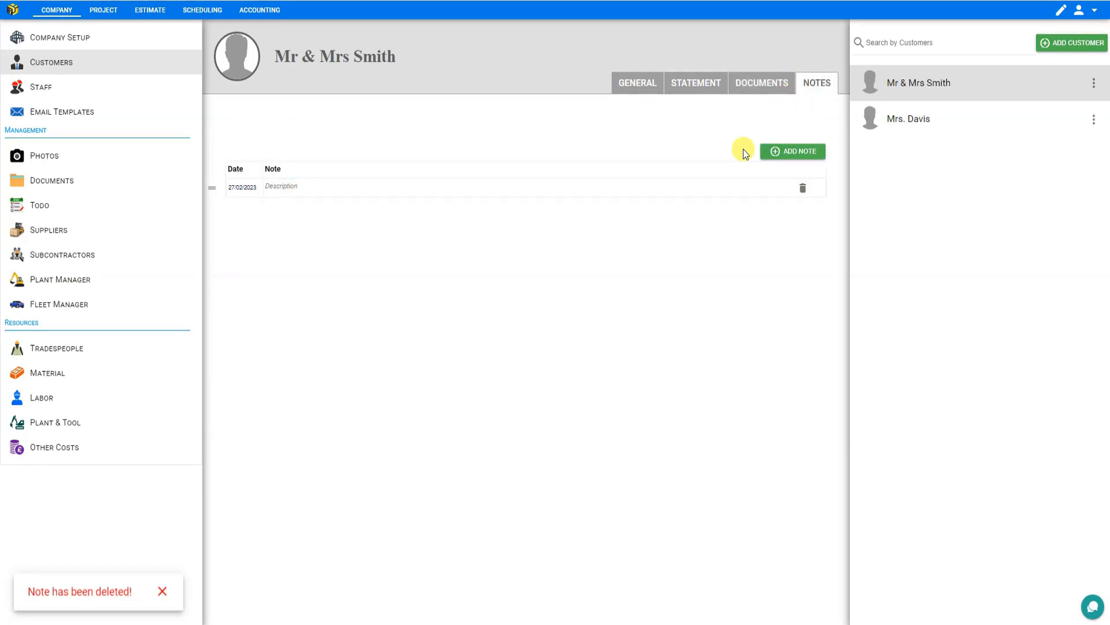
{"action": "left_click", "coordinate": [796, 151]}
{"action": "left_click", "coordinate": [795, 152]}
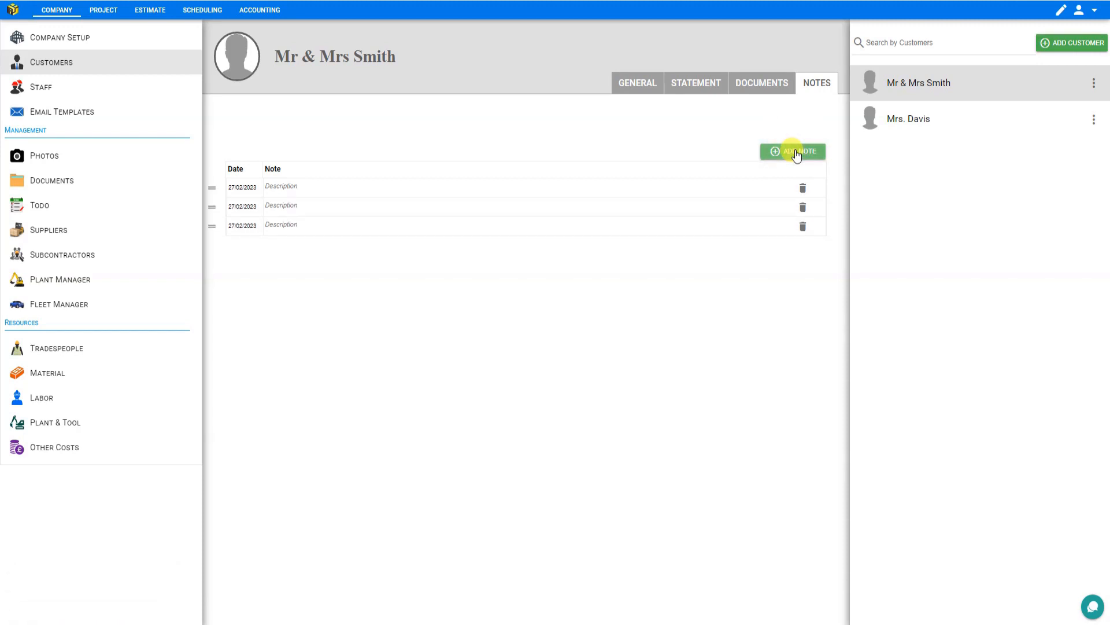
{"action": "left_click", "coordinate": [318, 185]}
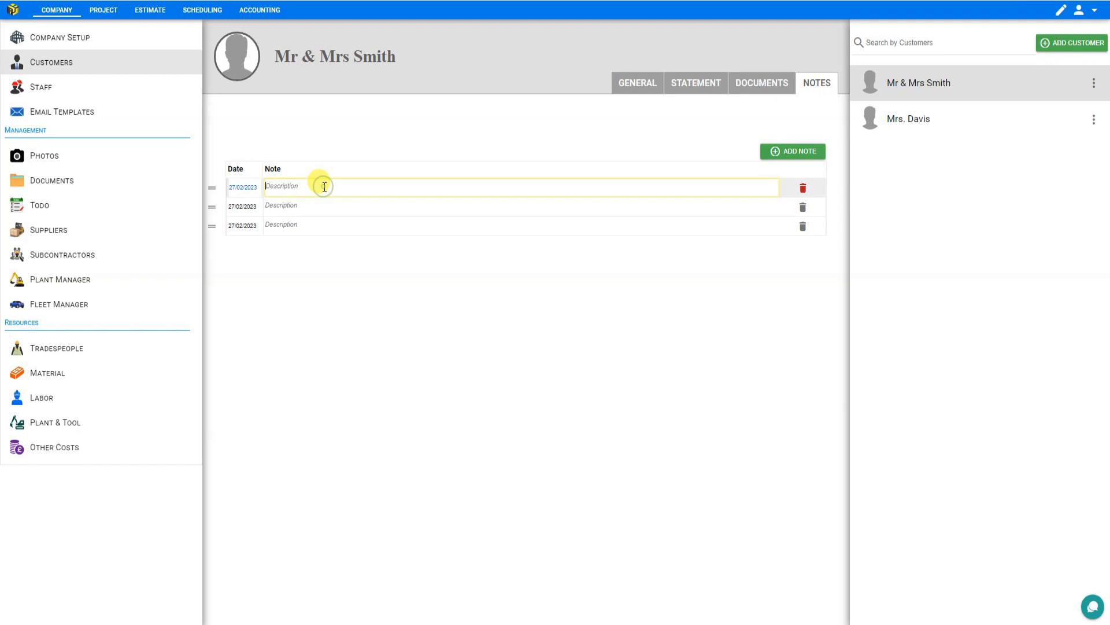
{"action": "type", "text": "Please use side door"}
{"action": "left_click", "coordinate": [315, 254]}
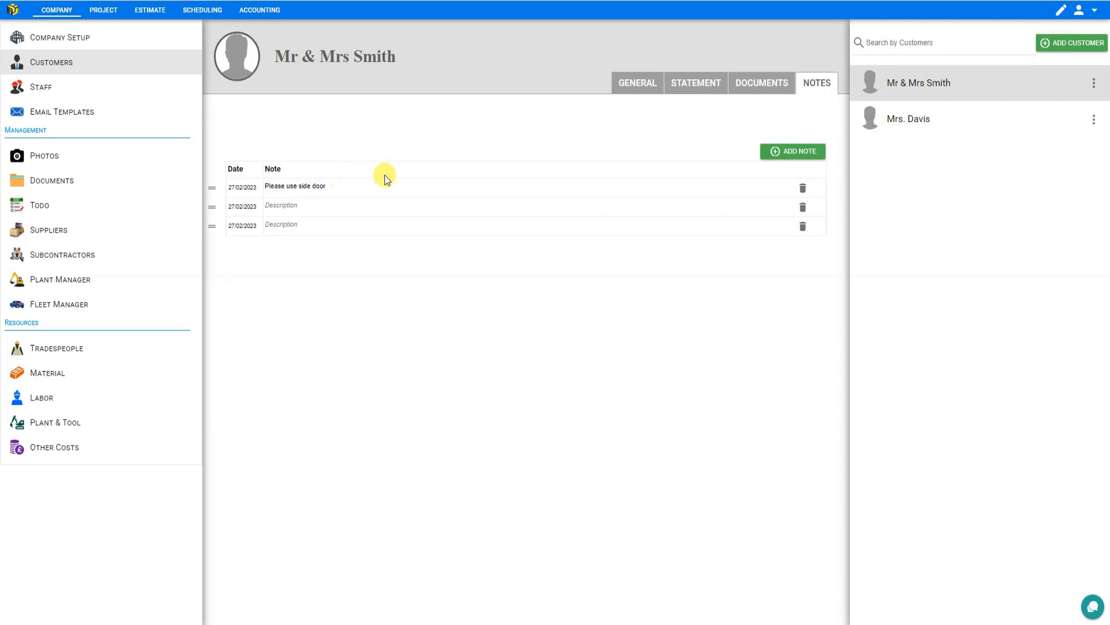
- Upload a profile photo for the Mr & Mrs Smith customer record
{"action": "mouse_move", "coordinate": [238, 54]}
{"action": "left_click", "coordinate": [238, 51]}
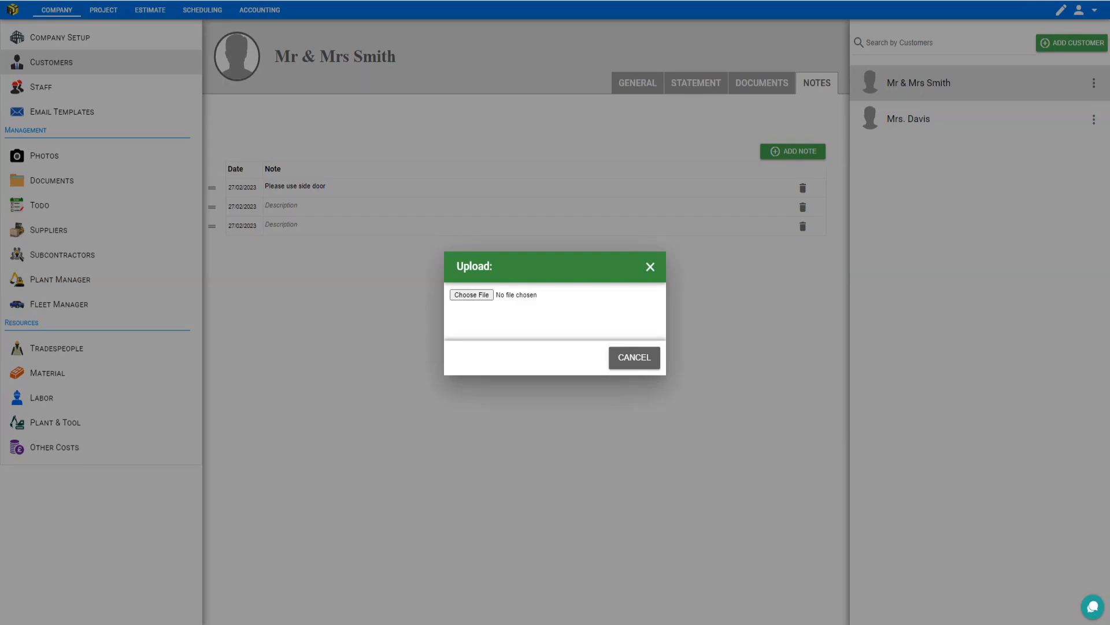
{"action": "left_click", "coordinate": [639, 328]}
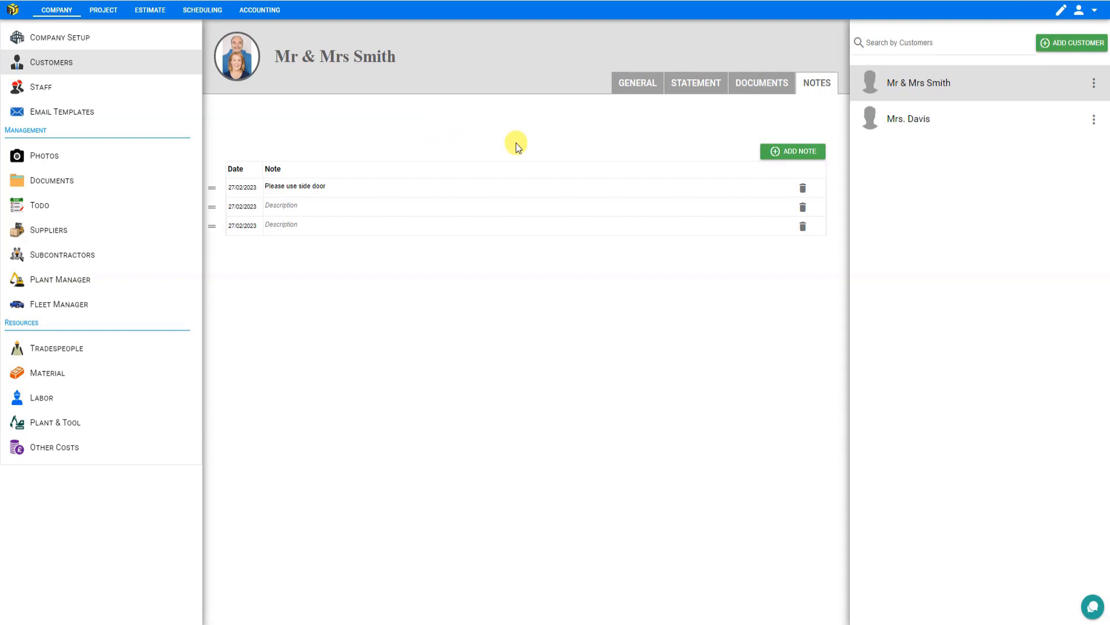
- Open the Add New Field dialog in the customer's general details
{"action": "left_click", "coordinate": [619, 81]}
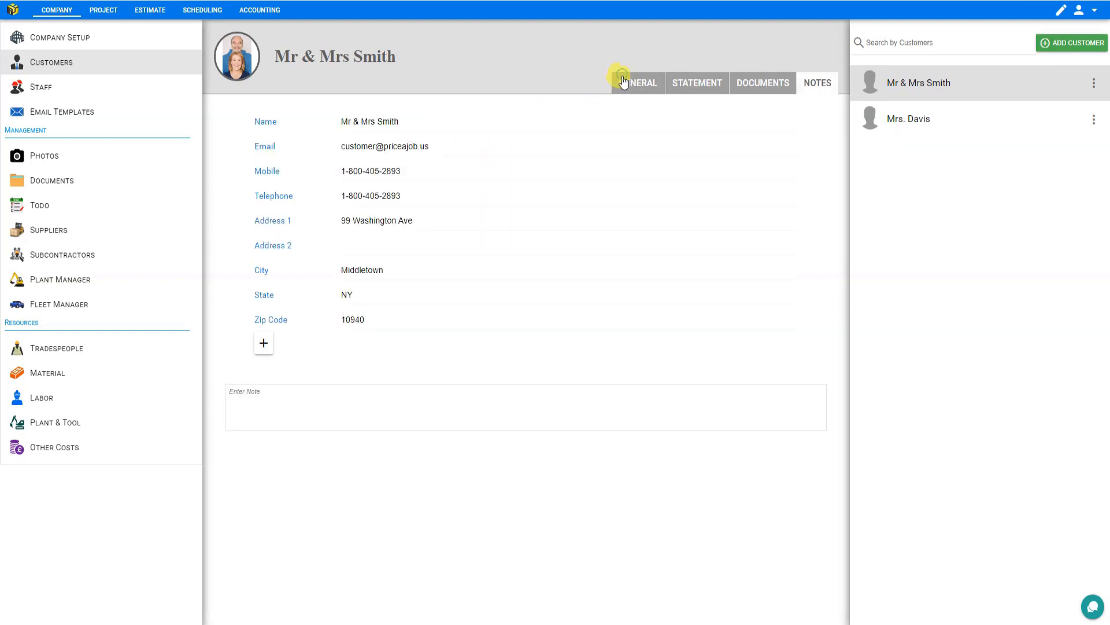
{"action": "left_click", "coordinate": [264, 345]}
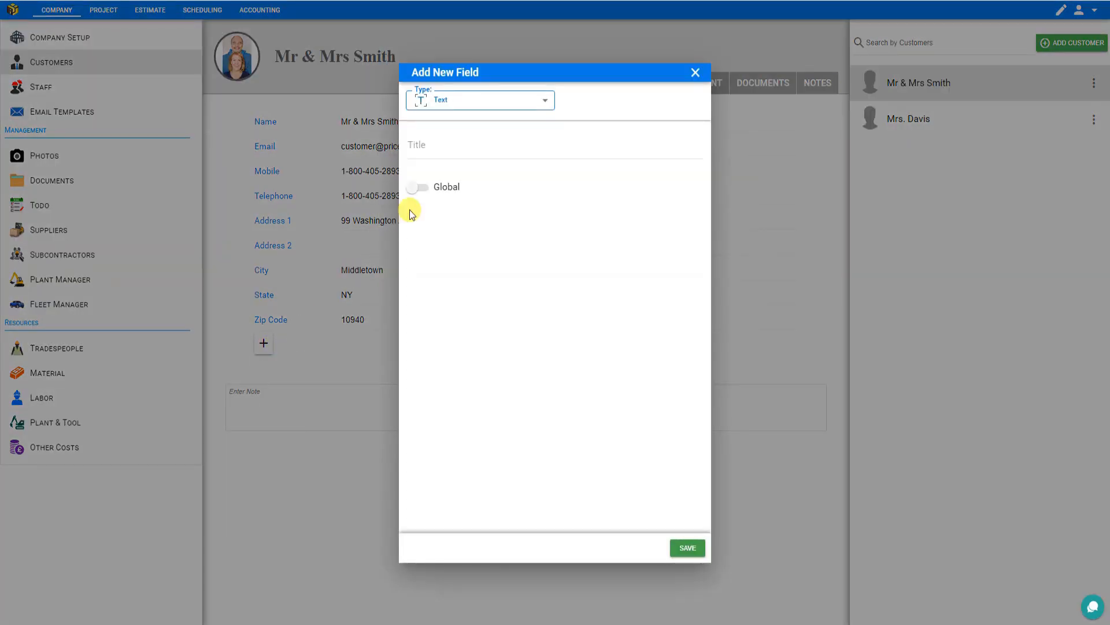